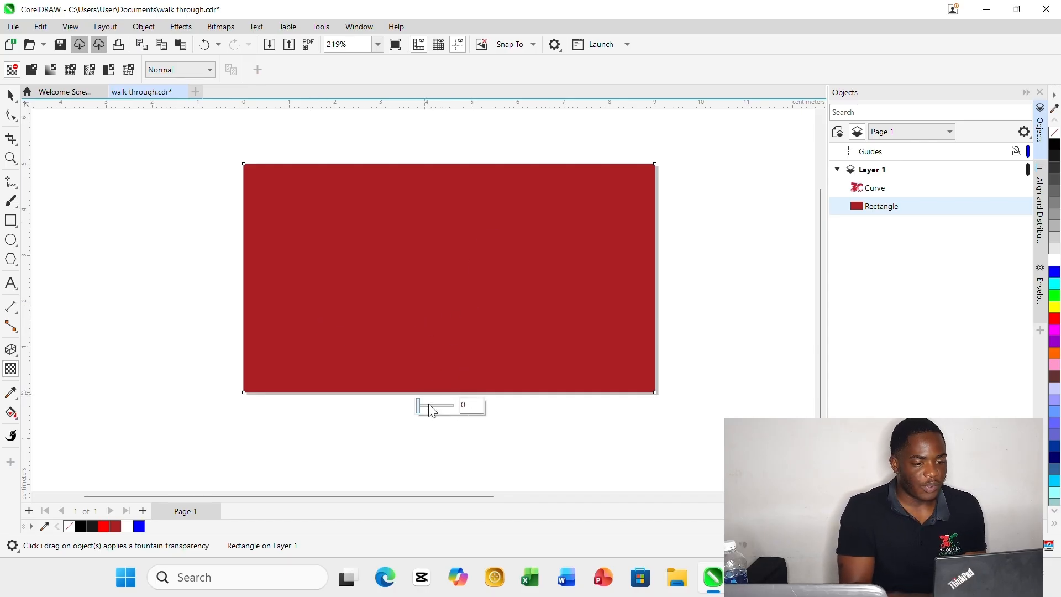
# Try a uniform transparency of 31 on the red rectangle, and return it to 0.
pyautogui.moveTo(420, 405)
pyautogui.mouseDown()
pyautogui.moveTo(440, 405)
pyautogui.moveTo(429, 409)
pyautogui.mouseUp()
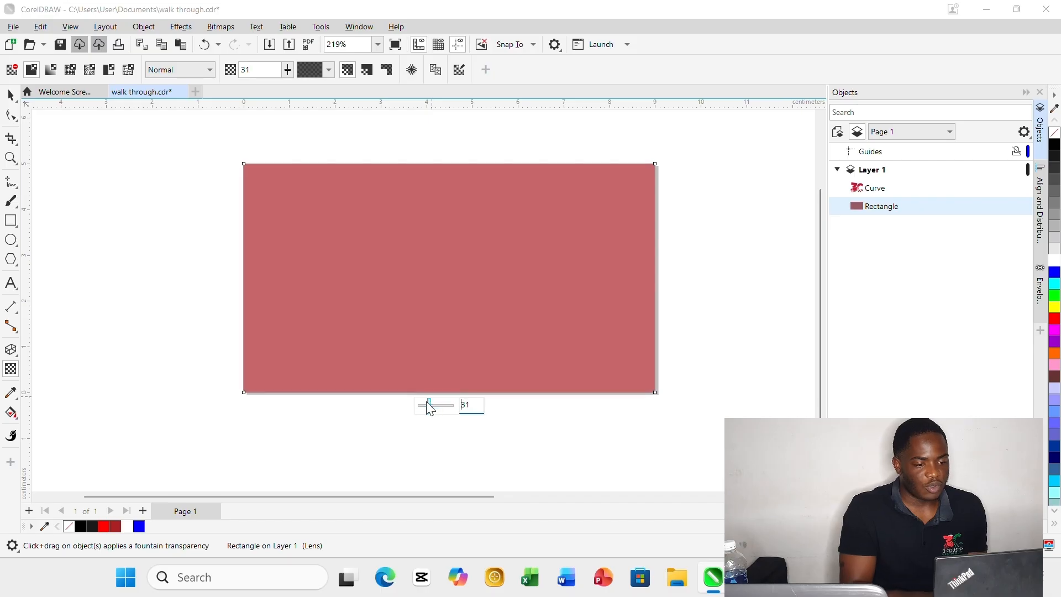
pyautogui.click(419, 407)
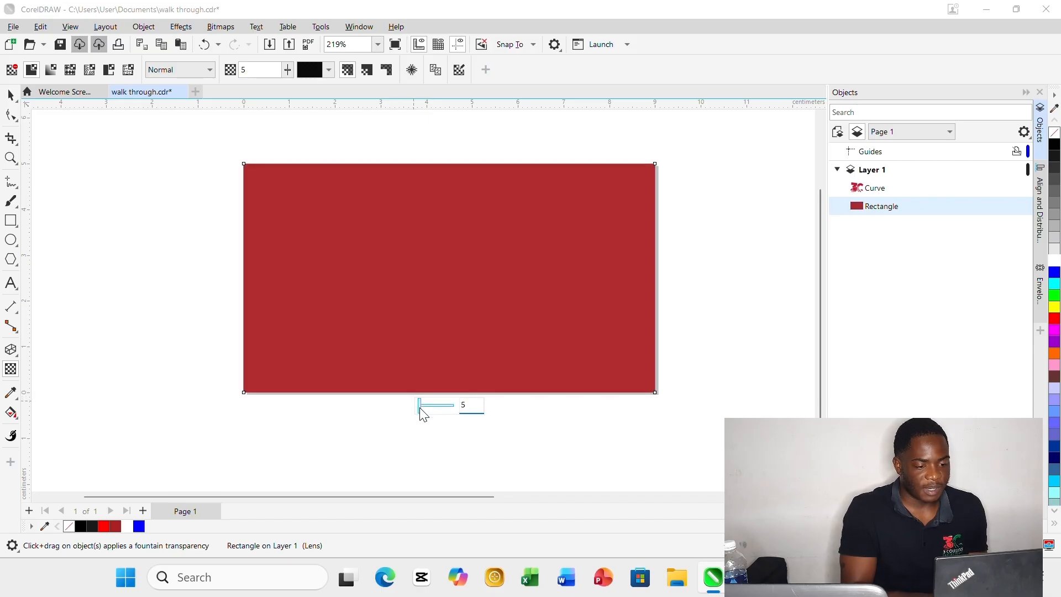
pyautogui.moveTo(421, 409); pyautogui.dragTo(369, 407)
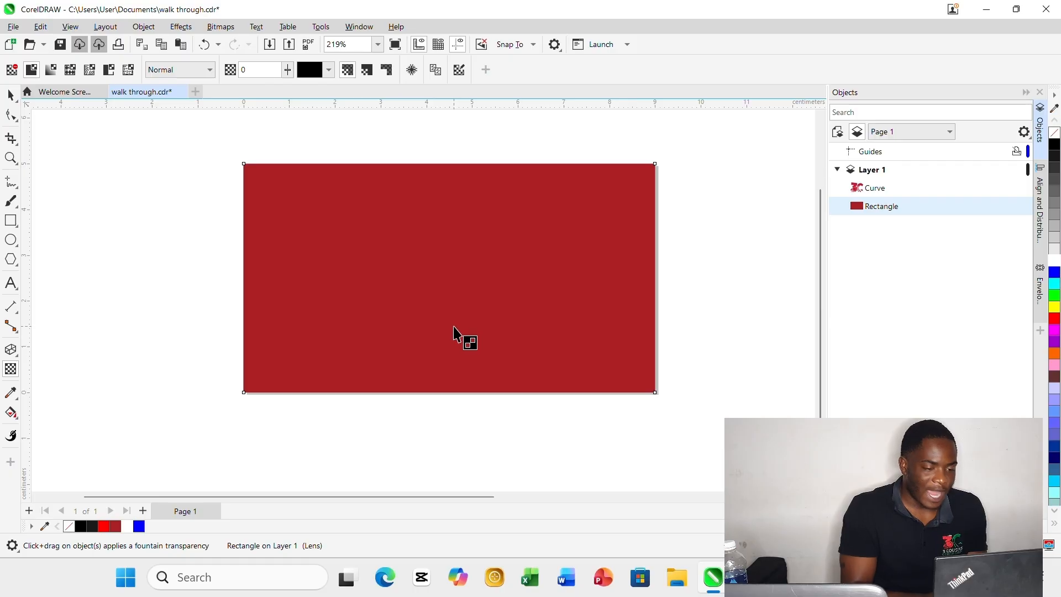
# Apply a vertical fountain transparency to the red rectangle, fading from solid near its middle to transparent just above its top edge.
pyautogui.moveTo(454, 327); pyautogui.dragTo(455, 168)
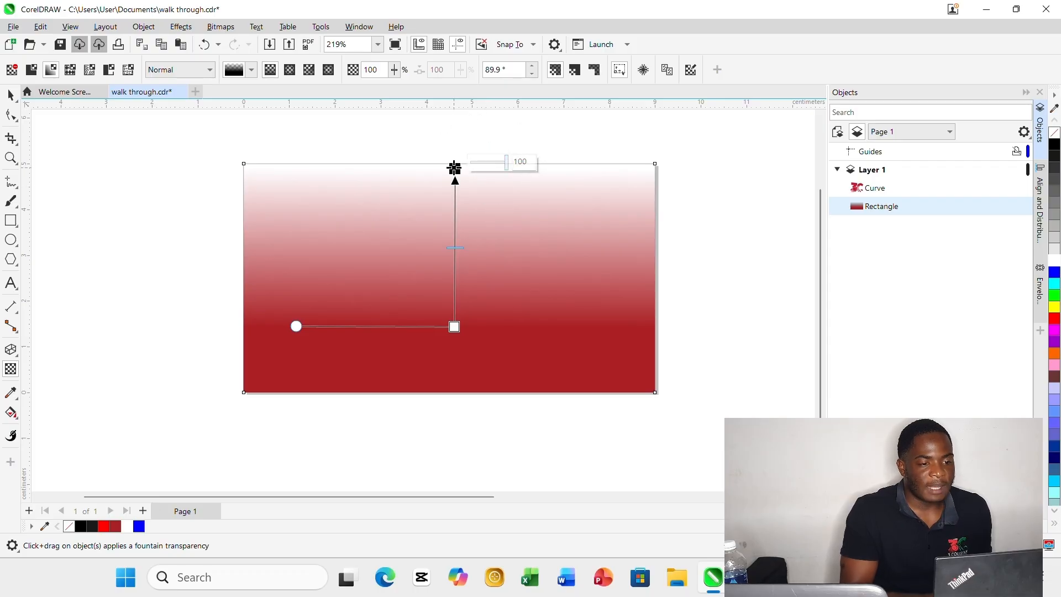
pyautogui.moveTo(454, 167); pyautogui.dragTo(453, 153)
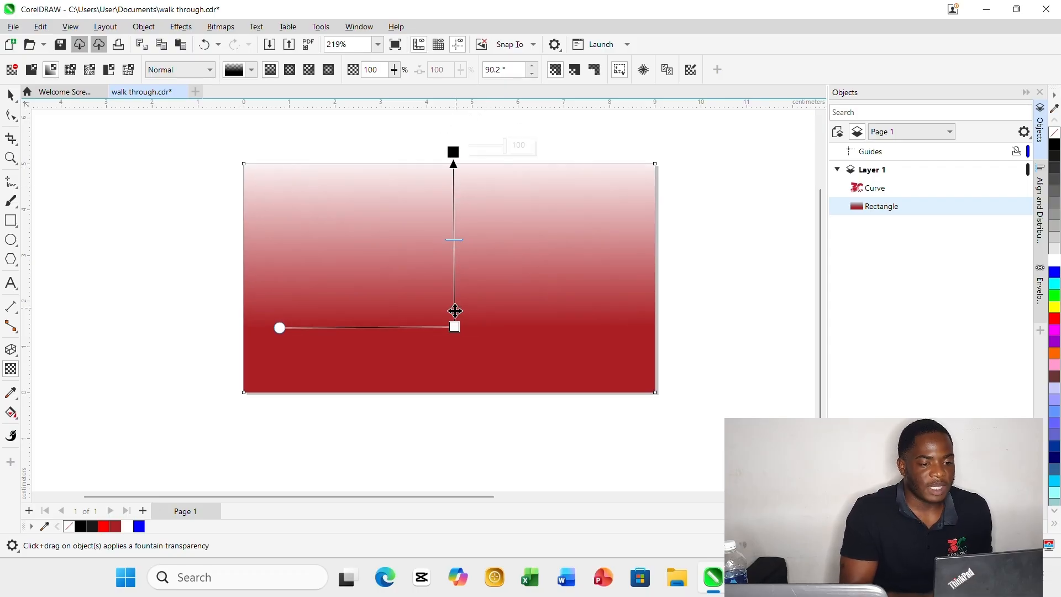
pyautogui.moveTo(455, 327); pyautogui.dragTo(451, 290)
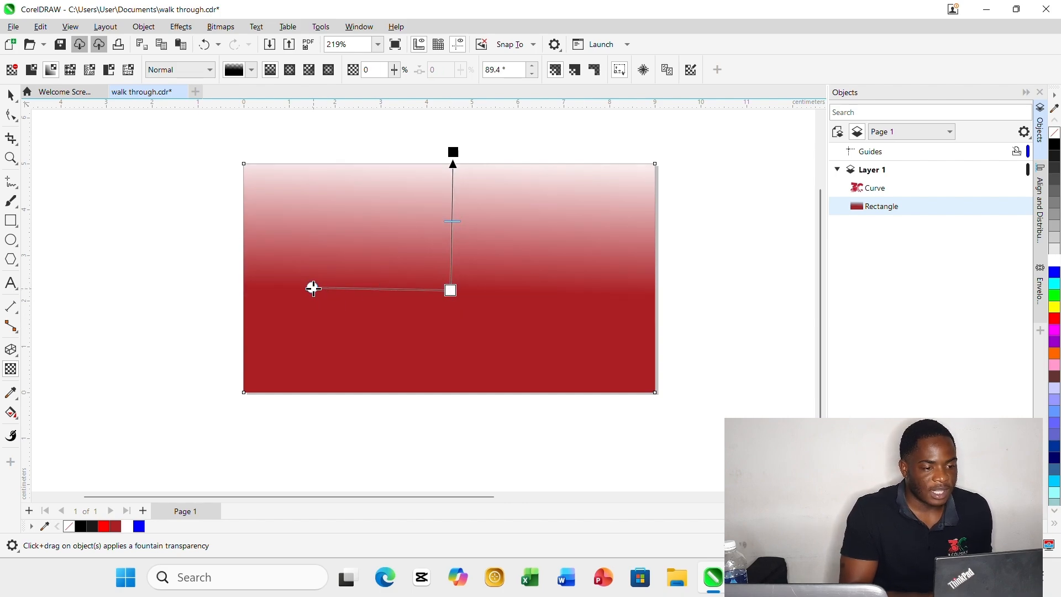
pyautogui.moveTo(313, 288)
pyautogui.mouseDown()
pyautogui.moveTo(397, 379)
pyautogui.moveTo(512, 360)
pyautogui.moveTo(531, 288)
pyautogui.moveTo(486, 310)
pyautogui.moveTo(264, 288)
pyautogui.mouseUp()
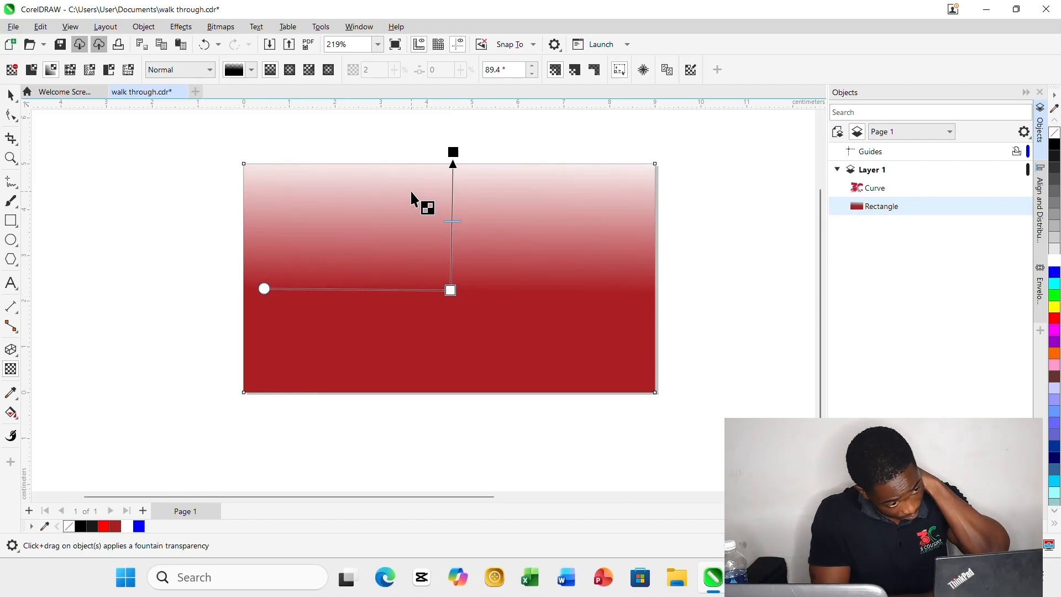
pyautogui.click(11, 96)
pyautogui.click(105, 167)
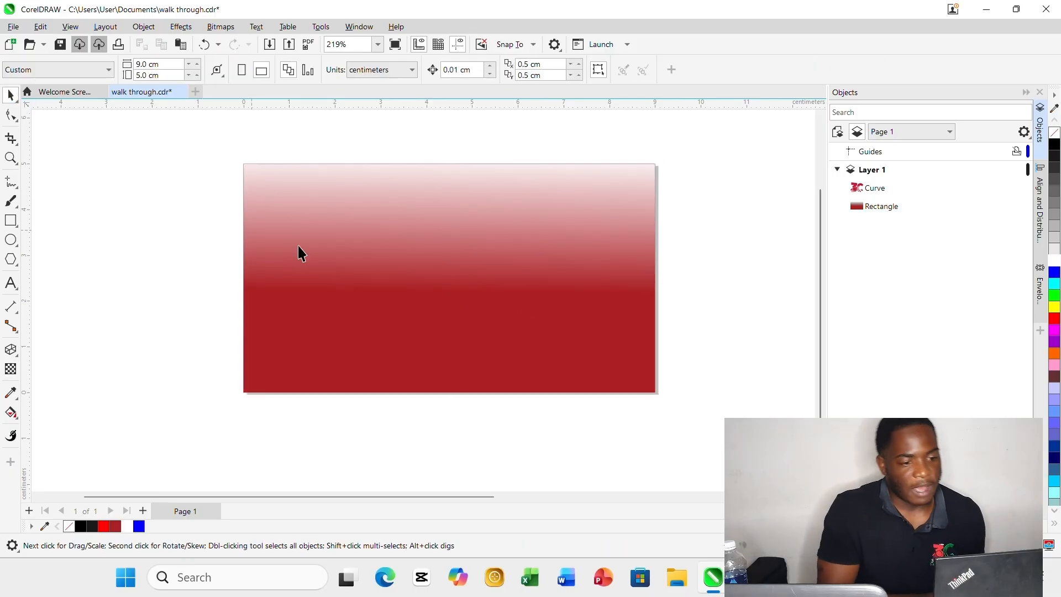
# Create a page-sized rectangle behind the red one and fill it with black.
pyautogui.doubleClick(10, 221)
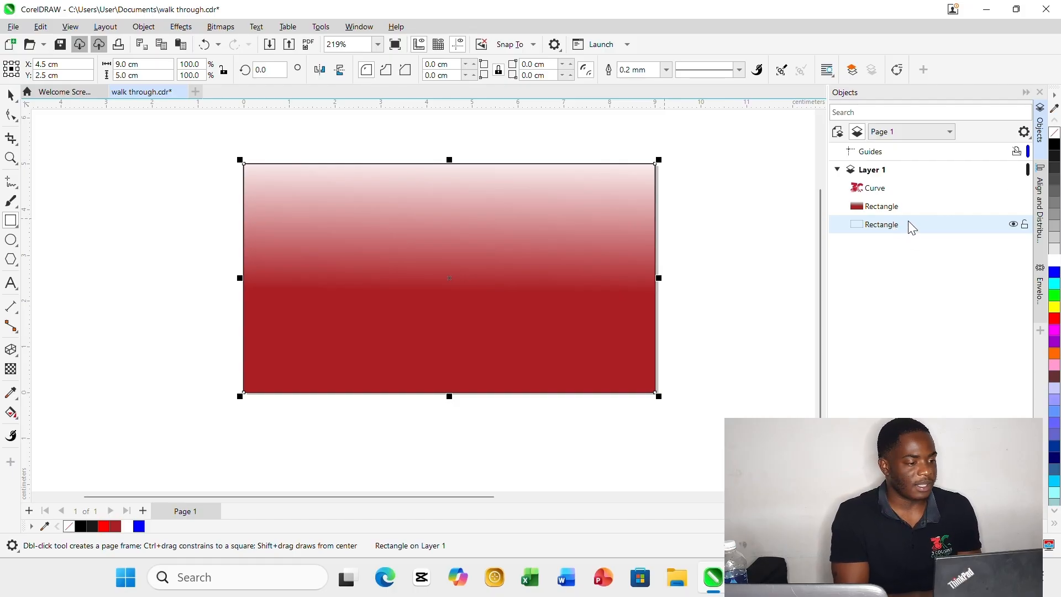
pyautogui.click(1053, 150)
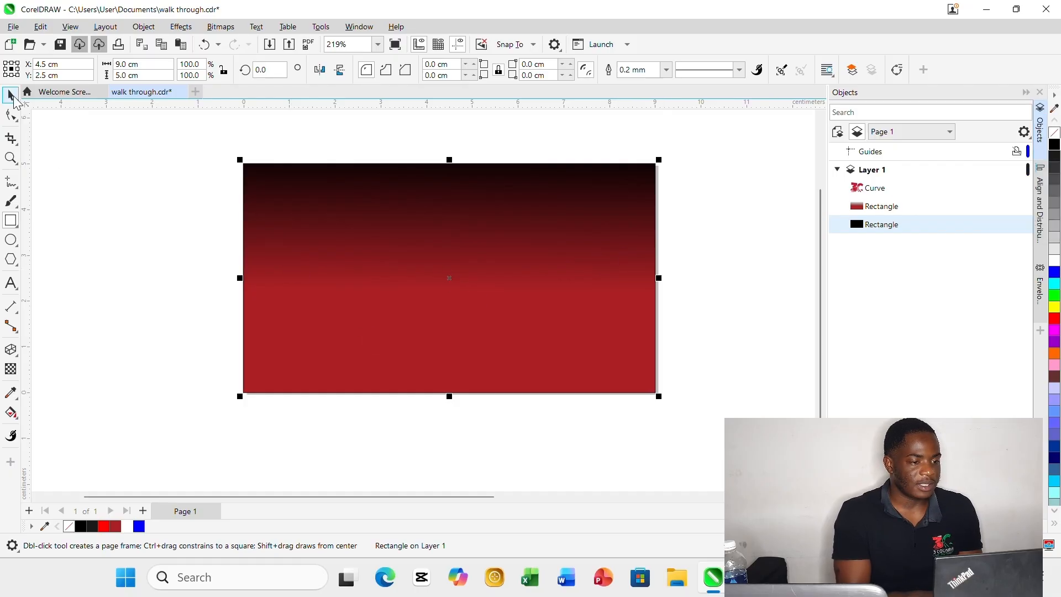
pyautogui.click(11, 95)
pyautogui.click(155, 178)
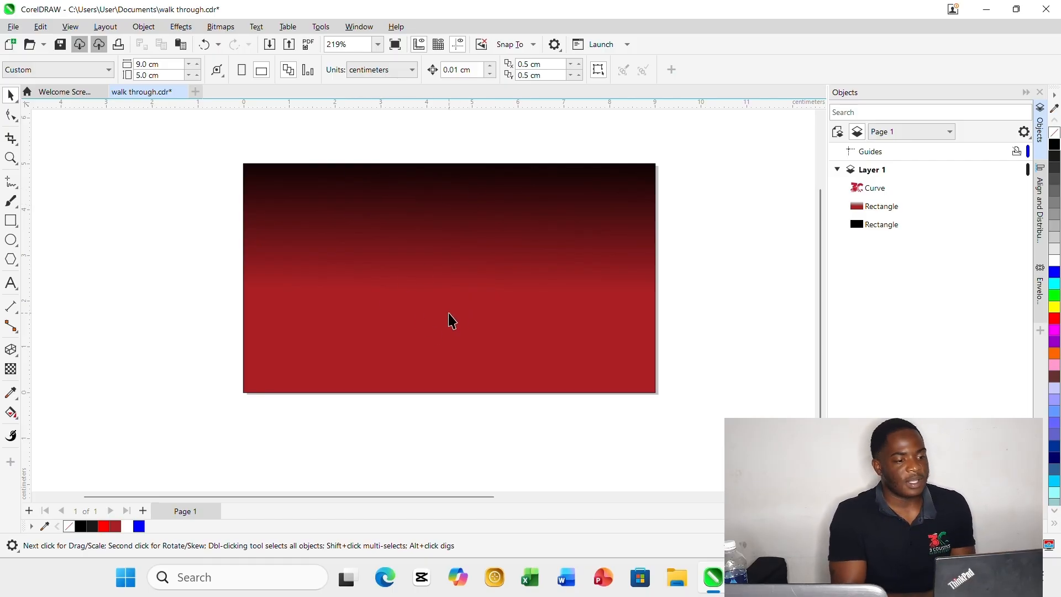
# Stretch the red rectangle's fountain transparency so that it starts just below the rectangle's bottom edge.
pyautogui.click(391, 310)
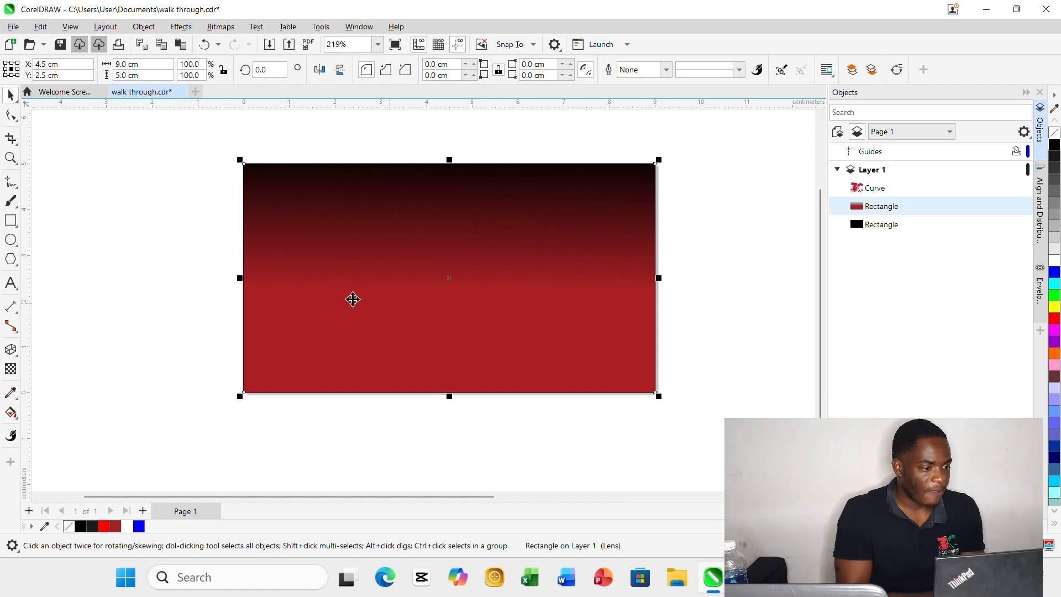
pyautogui.click(11, 369)
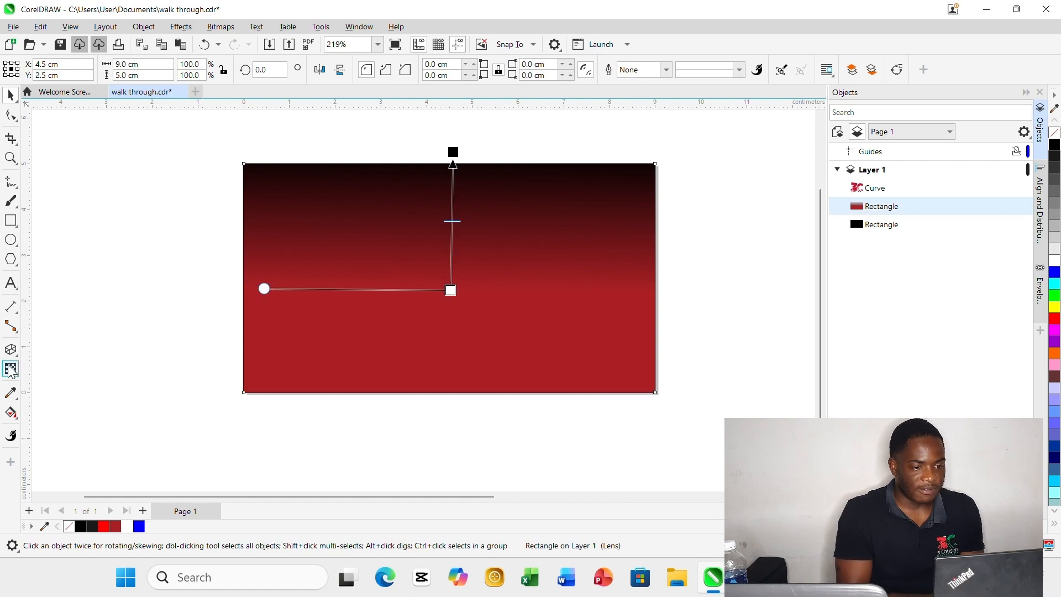
pyautogui.scroll(2, 461, 266)
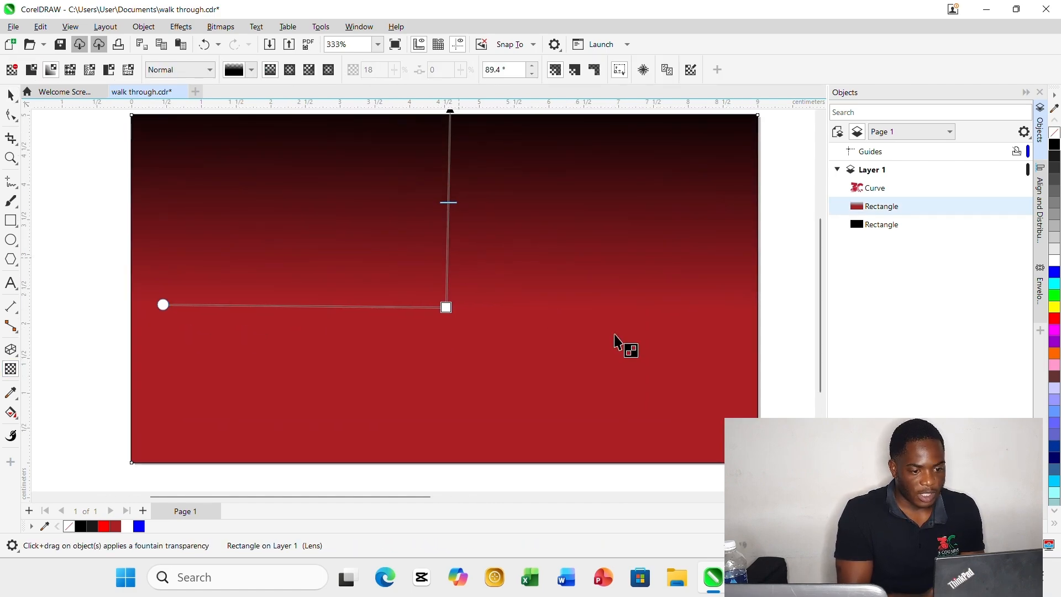
pyautogui.scroll(-3, 546, 325)
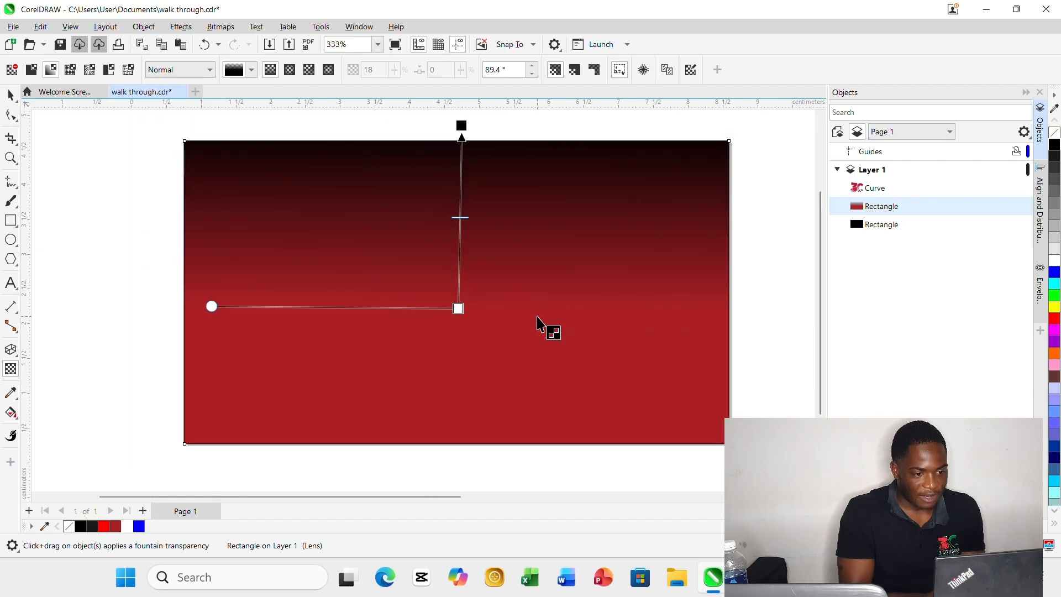
pyautogui.moveTo(492, 311); pyautogui.dragTo(493, 326)
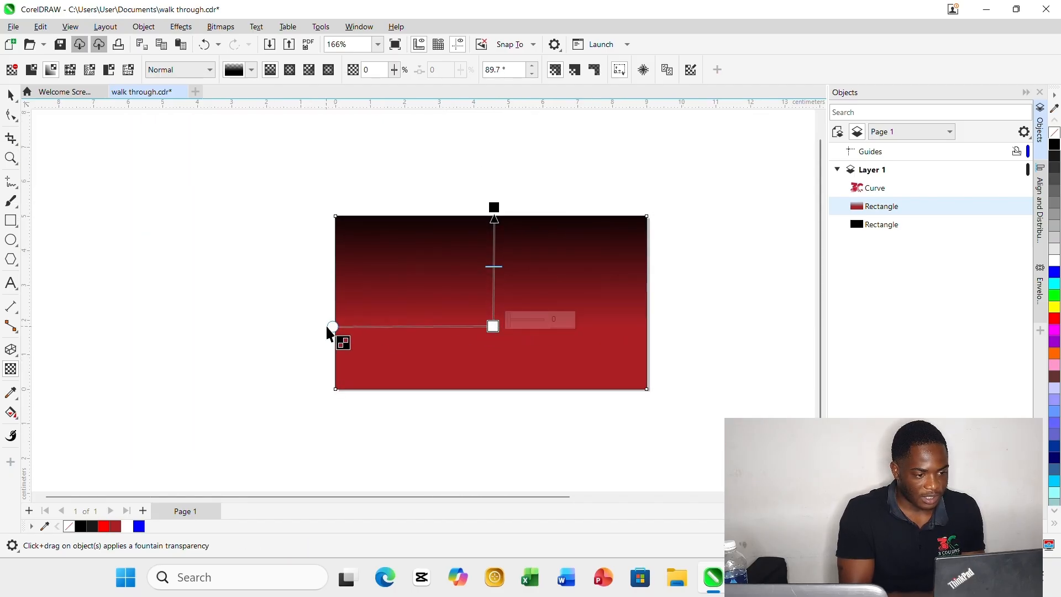
pyautogui.moveTo(332, 326); pyautogui.dragTo(372, 323)
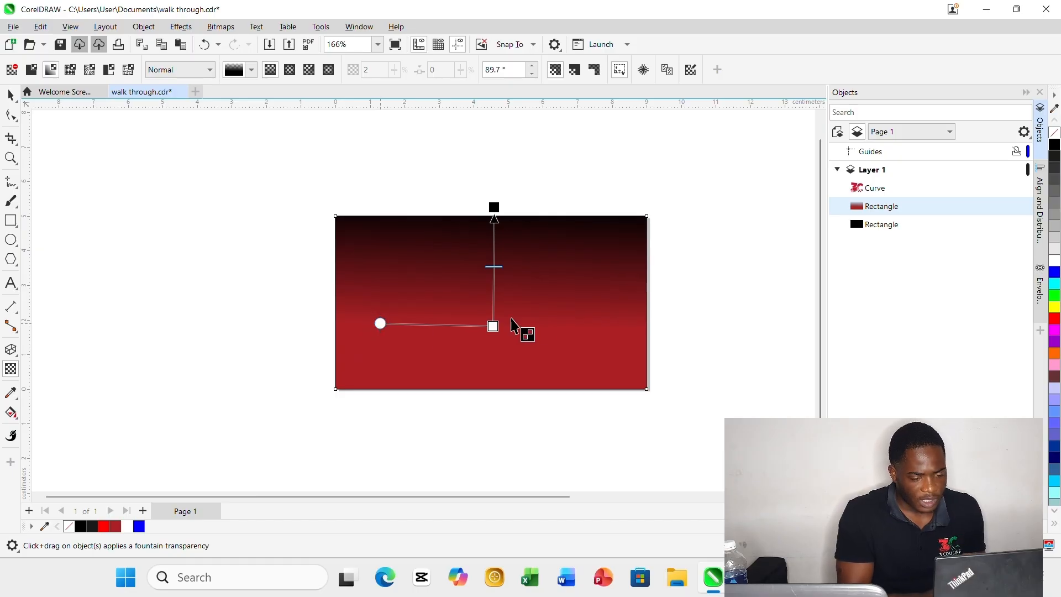
pyautogui.scroll(4, 525, 324)
pyautogui.scroll(-2, 526, 321)
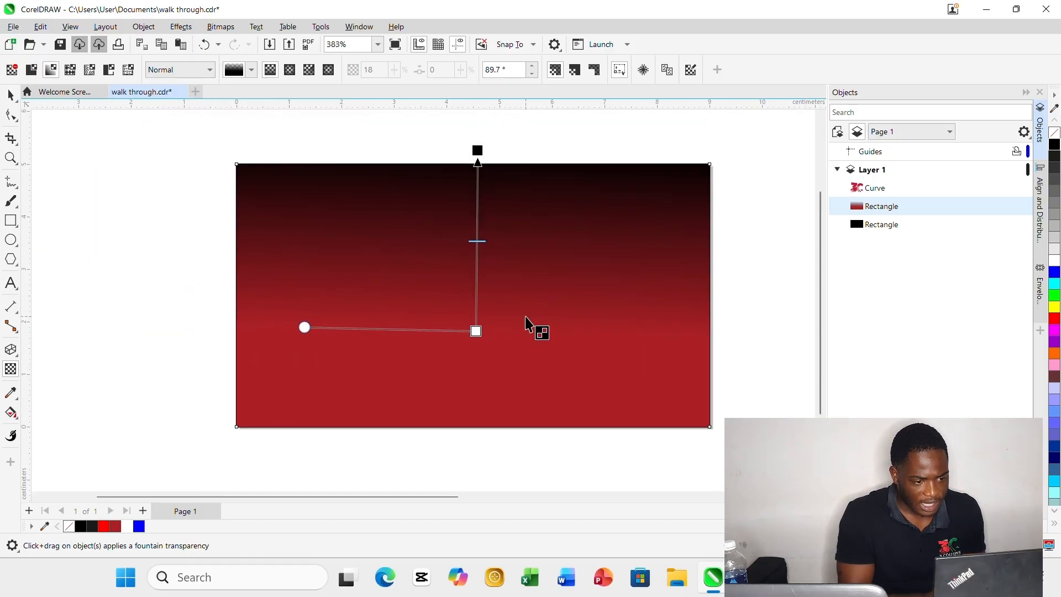
pyautogui.moveTo(477, 331); pyautogui.dragTo(485, 336)
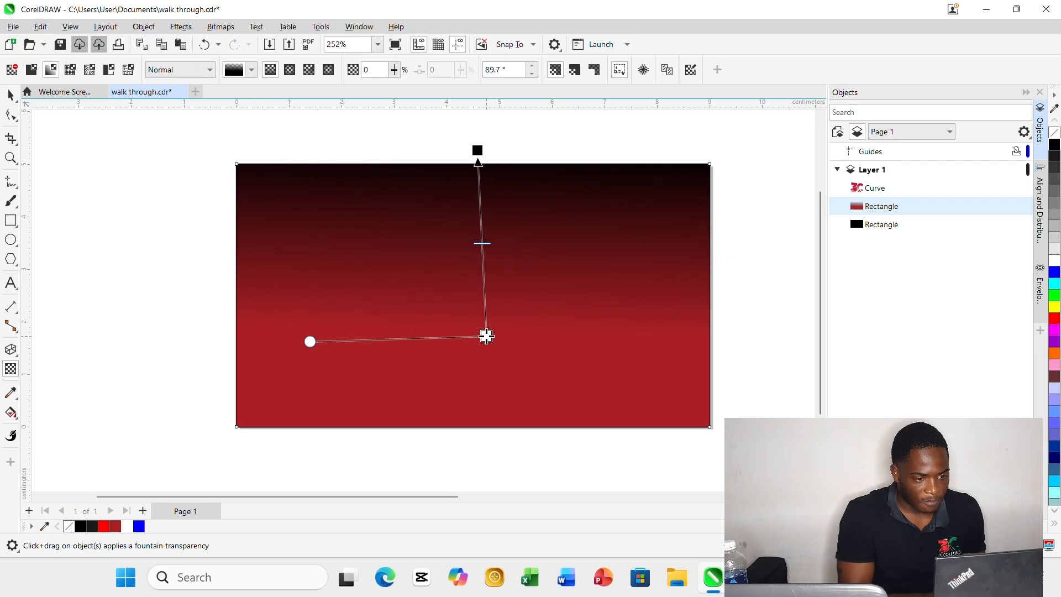
pyautogui.moveTo(308, 328); pyautogui.dragTo(357, 334)
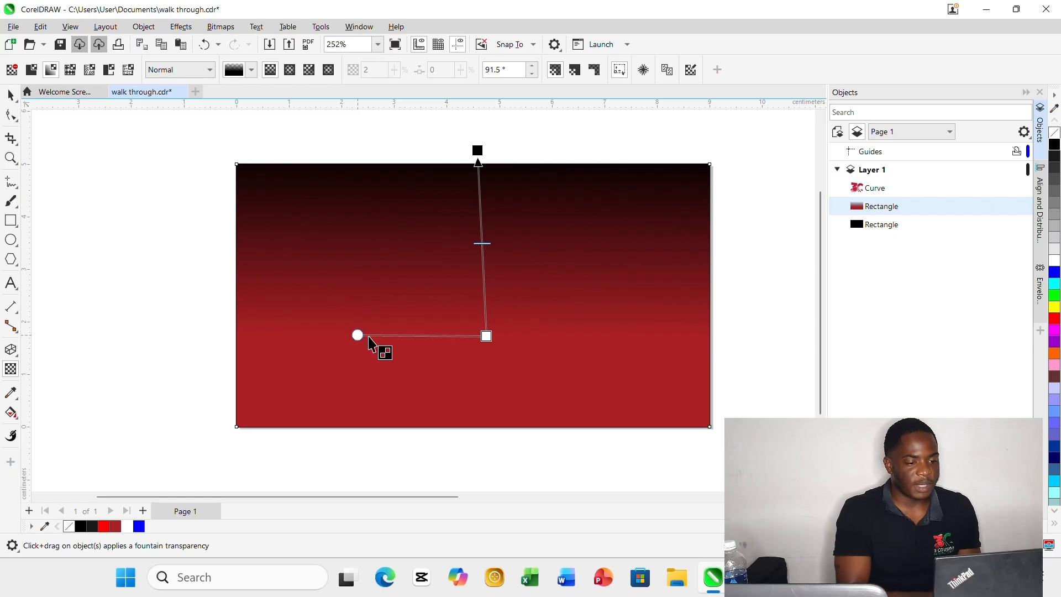
pyautogui.moveTo(487, 335); pyautogui.dragTo(473, 439)
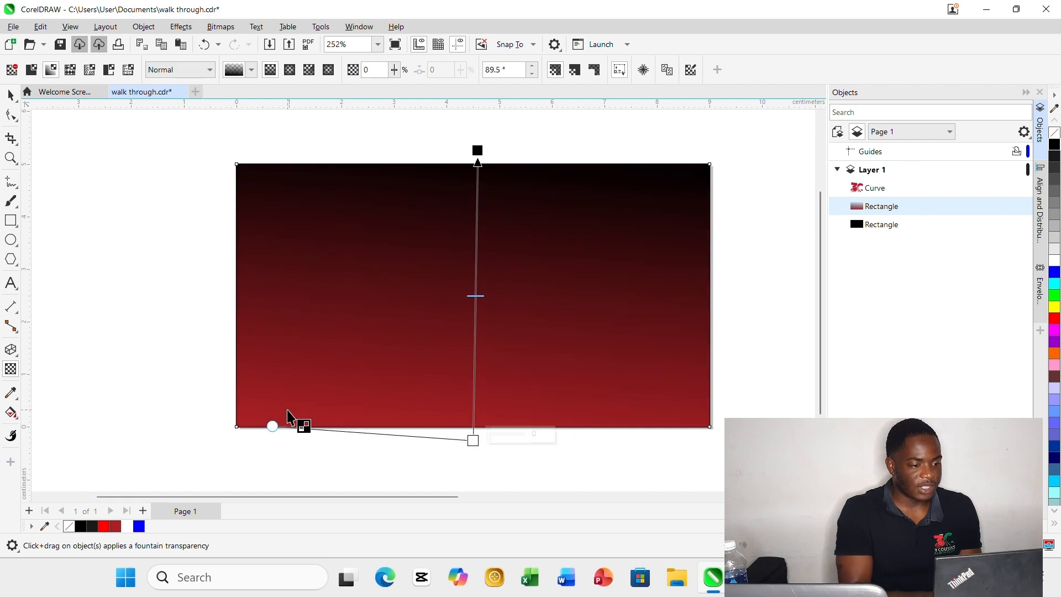
pyautogui.moveTo(274, 426); pyautogui.dragTo(267, 435)
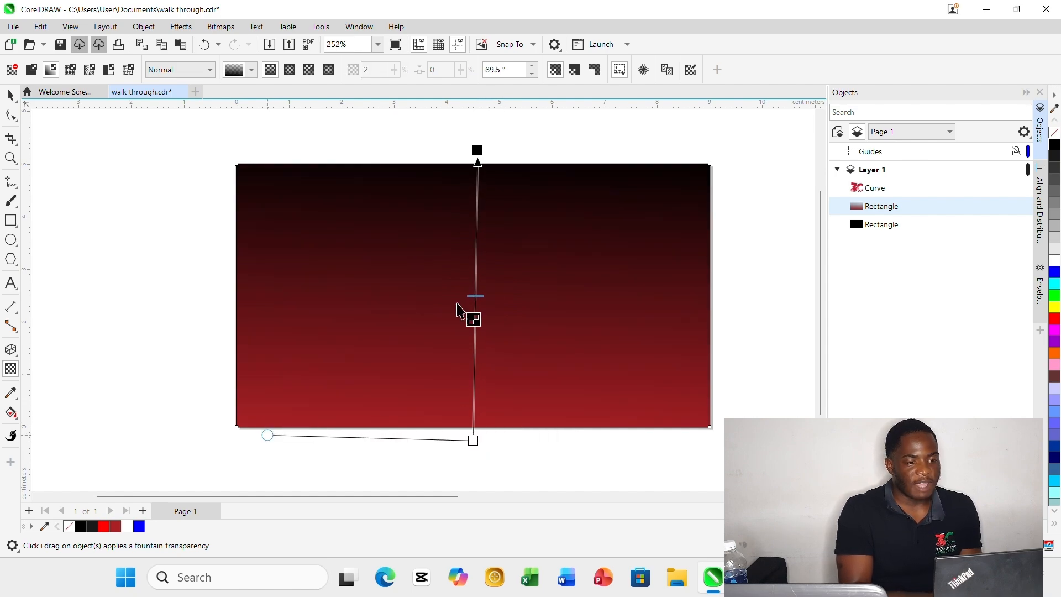
# Place the fountain transparency's end point just inside the rectangle's top edge and its midpoint slightly above the rectangle's centre.
pyautogui.moveTo(477, 295); pyautogui.dragTo(477, 211)
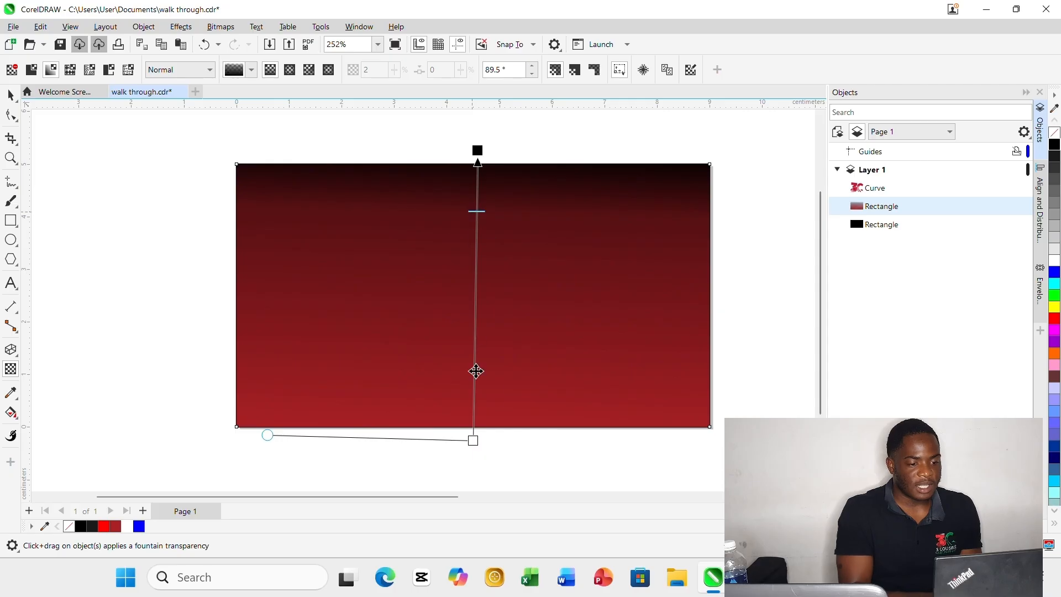
pyautogui.moveTo(473, 441); pyautogui.dragTo(476, 440)
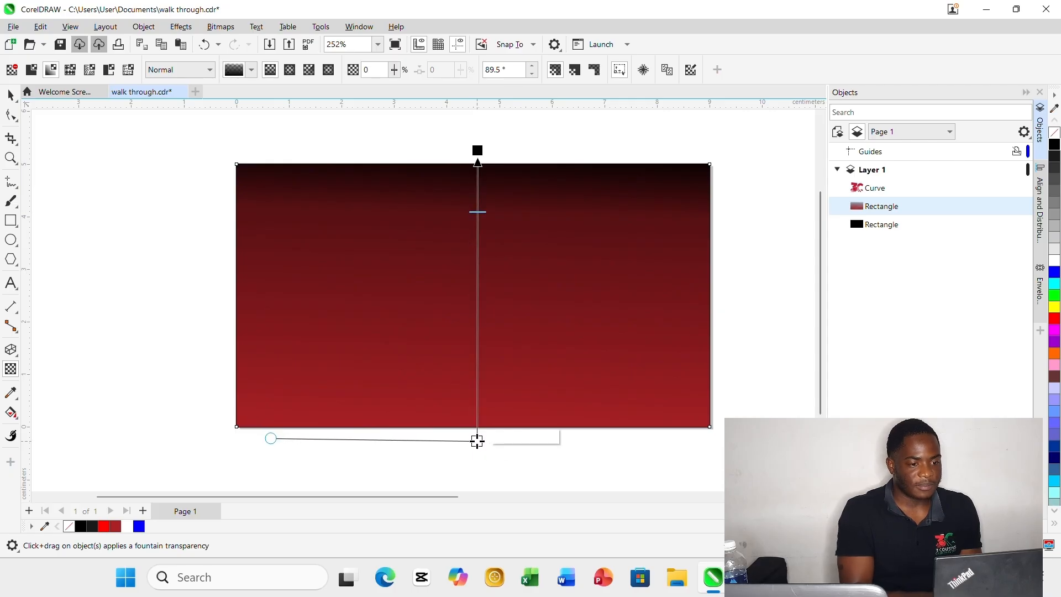
pyautogui.moveTo(479, 208); pyautogui.dragTo(477, 260)
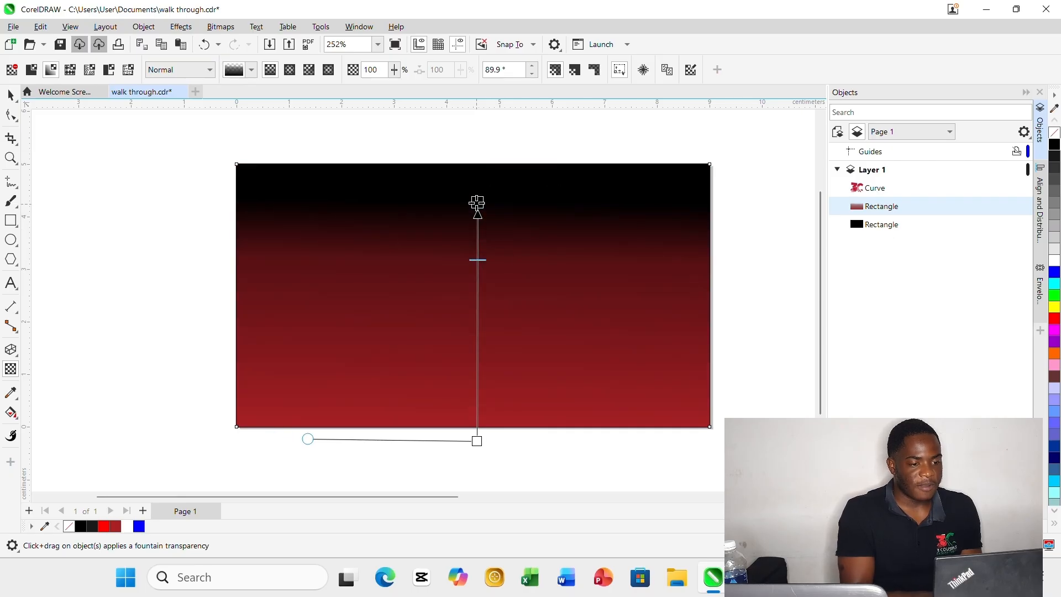
pyautogui.moveTo(477, 203); pyautogui.dragTo(475, 186)
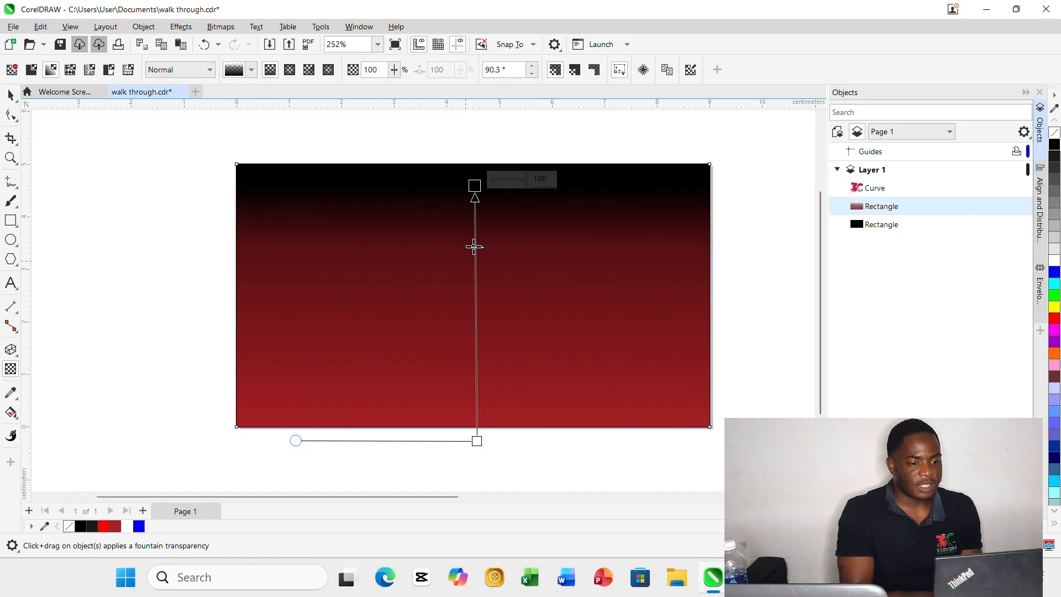
pyautogui.moveTo(474, 246); pyautogui.dragTo(471, 278)
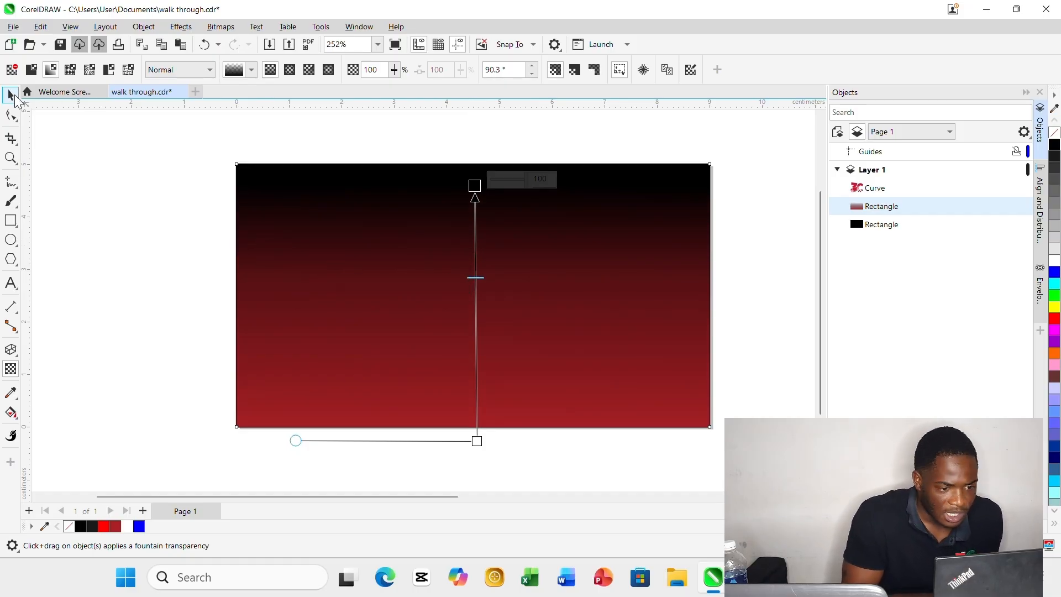
pyautogui.click(12, 96)
pyautogui.click(78, 192)
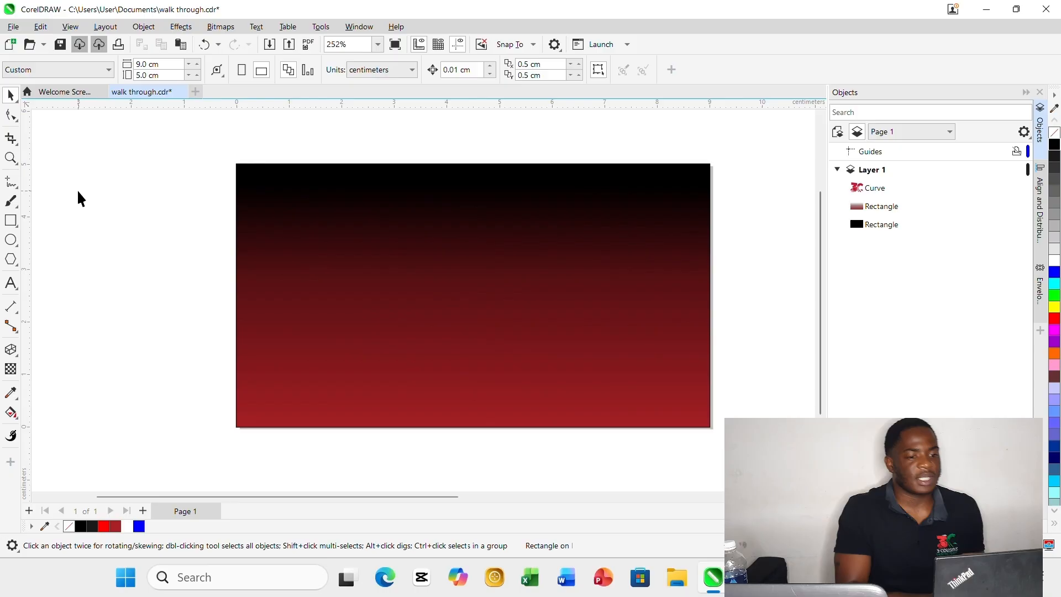
# Draw an upright rectangle about 0.97 by 2.25 cm on the empty area left of the page.
pyautogui.click(427, 207)
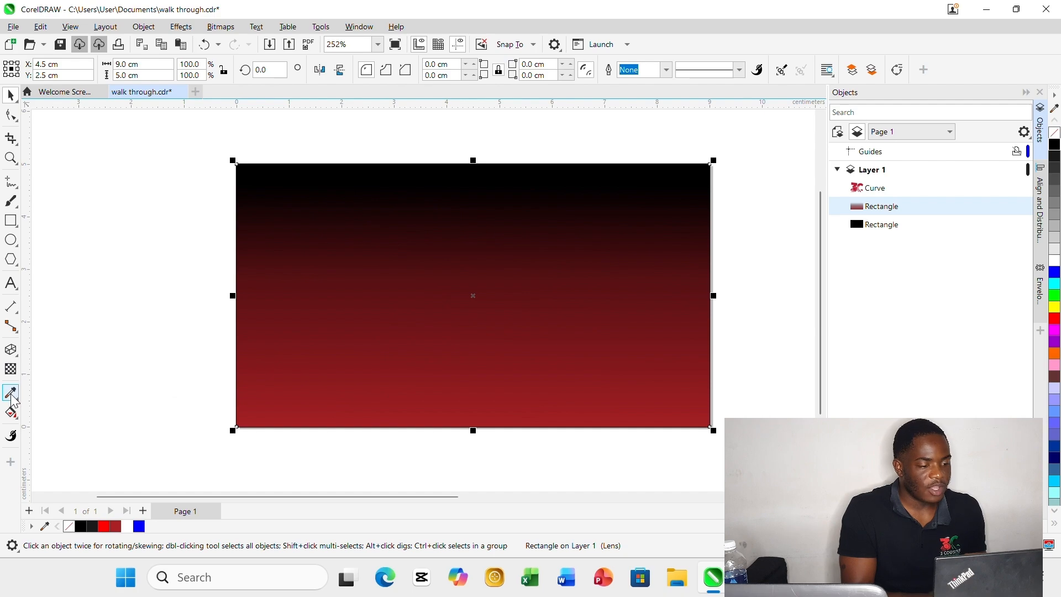
pyautogui.click(11, 220)
pyautogui.moveTo(119, 226); pyautogui.dragTo(169, 344)
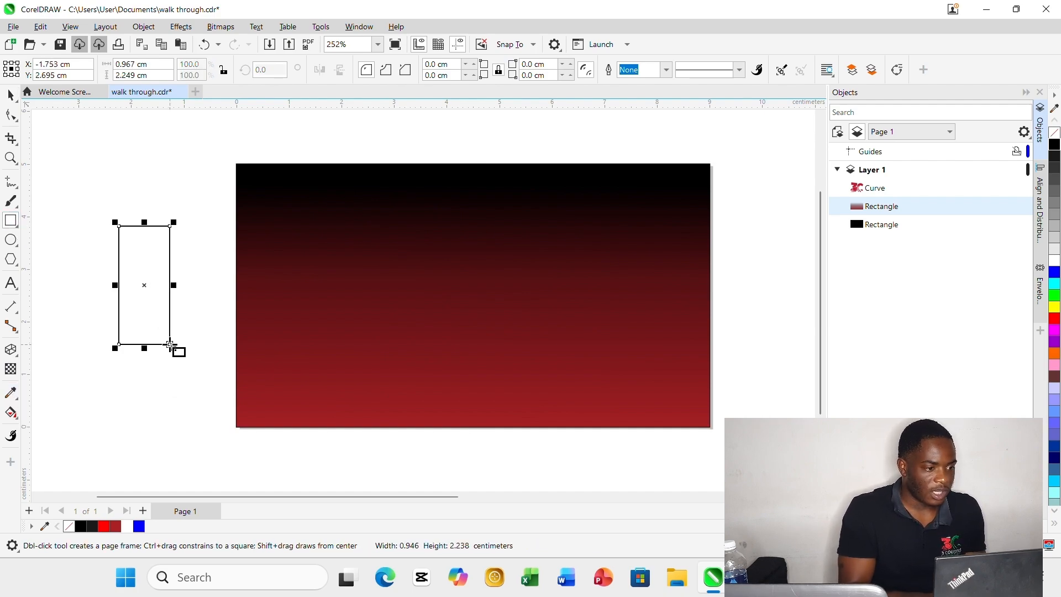
pyautogui.click(14, 98)
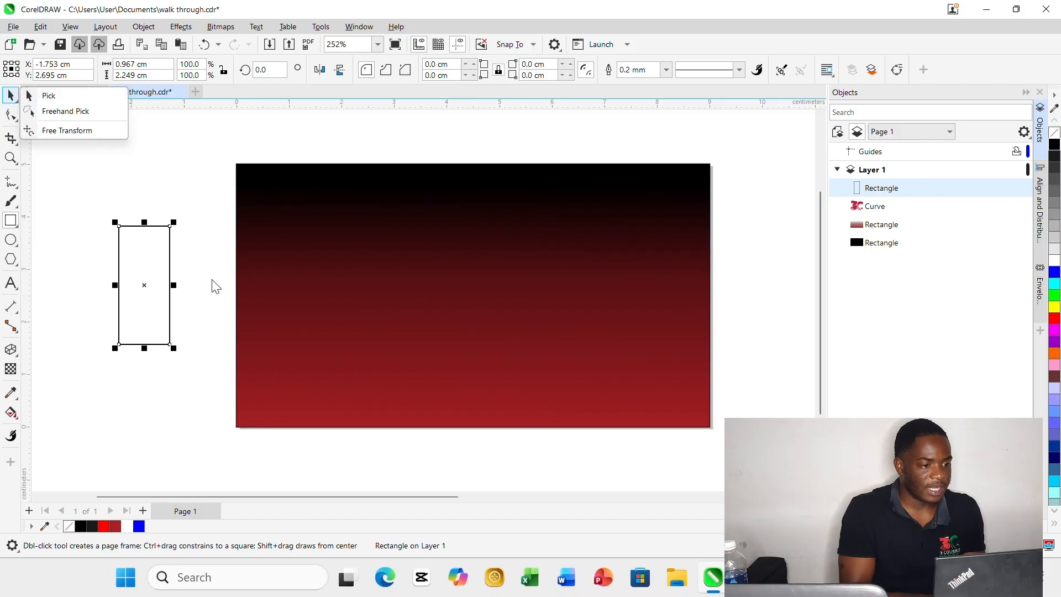
pyautogui.click(212, 280)
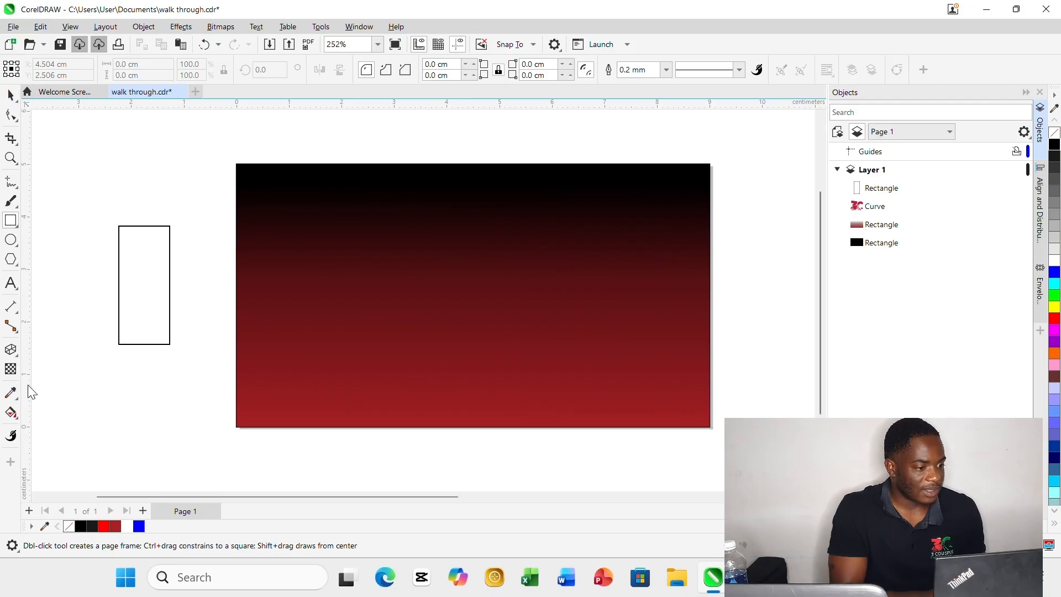
# Sample the dark red near the page-sized rectangle's bottom edge with the Color Eyedropper and fill the small upright rectangle with it.
pyautogui.click(12, 393)
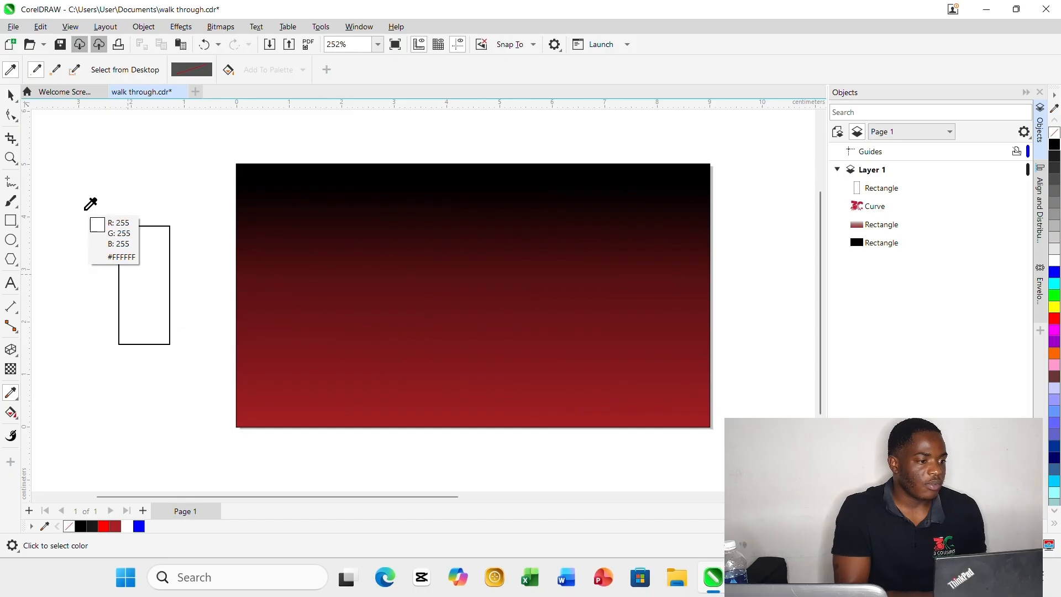
pyautogui.click(11, 95)
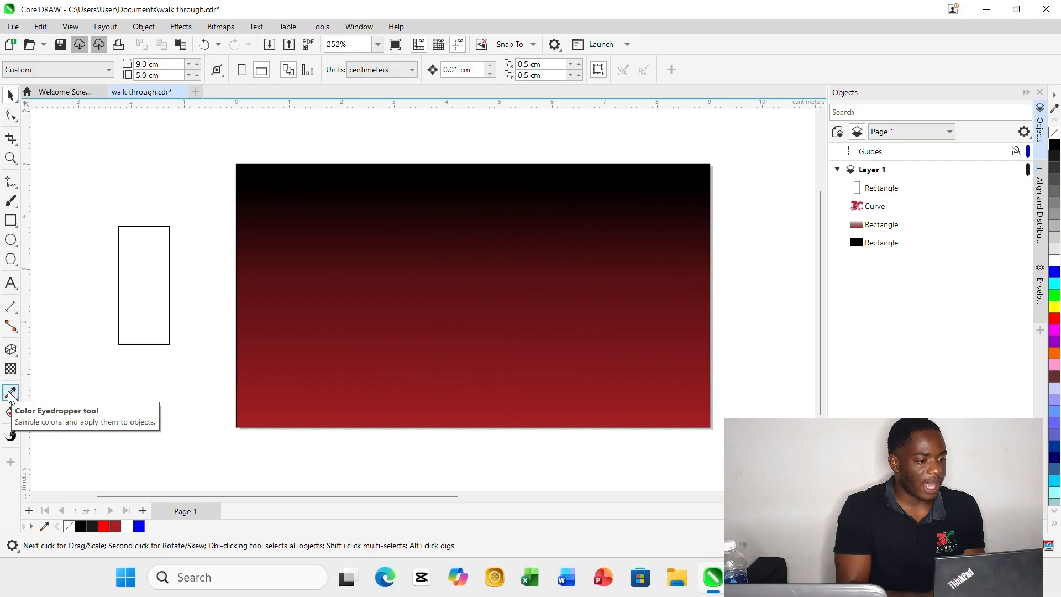
pyautogui.click(11, 393)
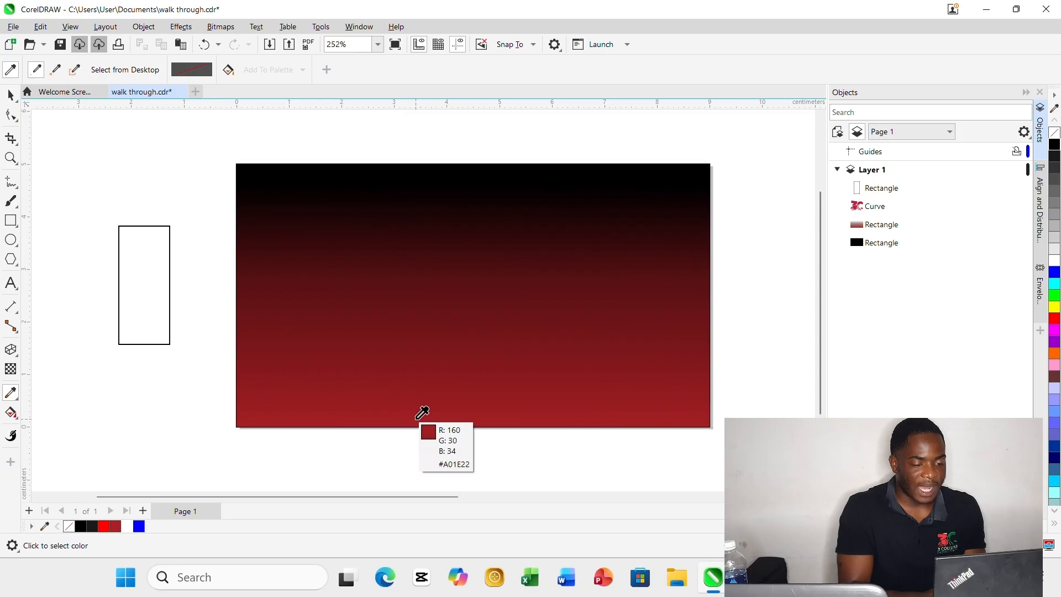
pyautogui.click(437, 412)
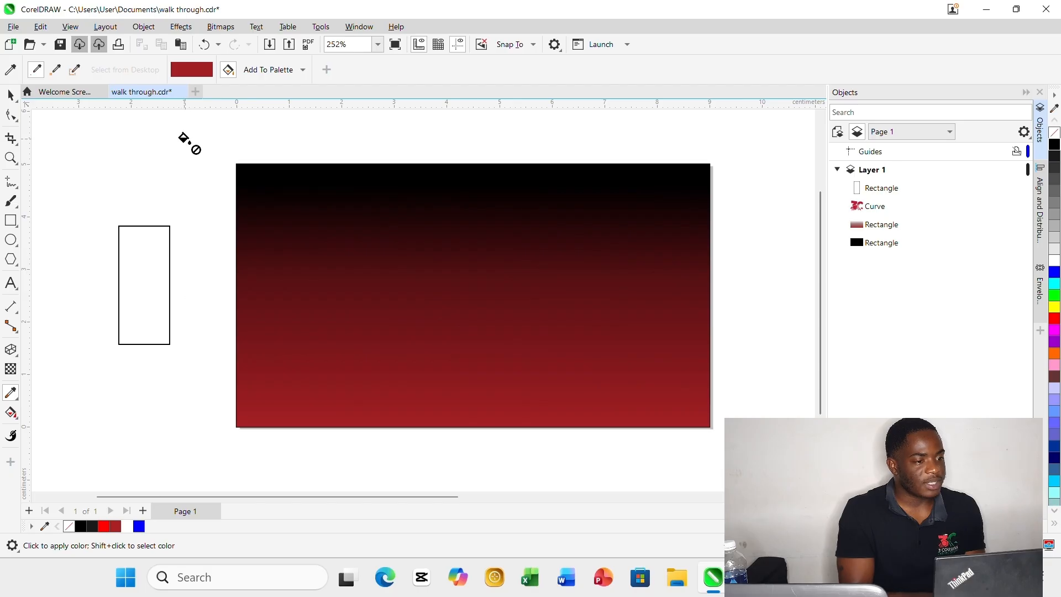
pyautogui.click(138, 257)
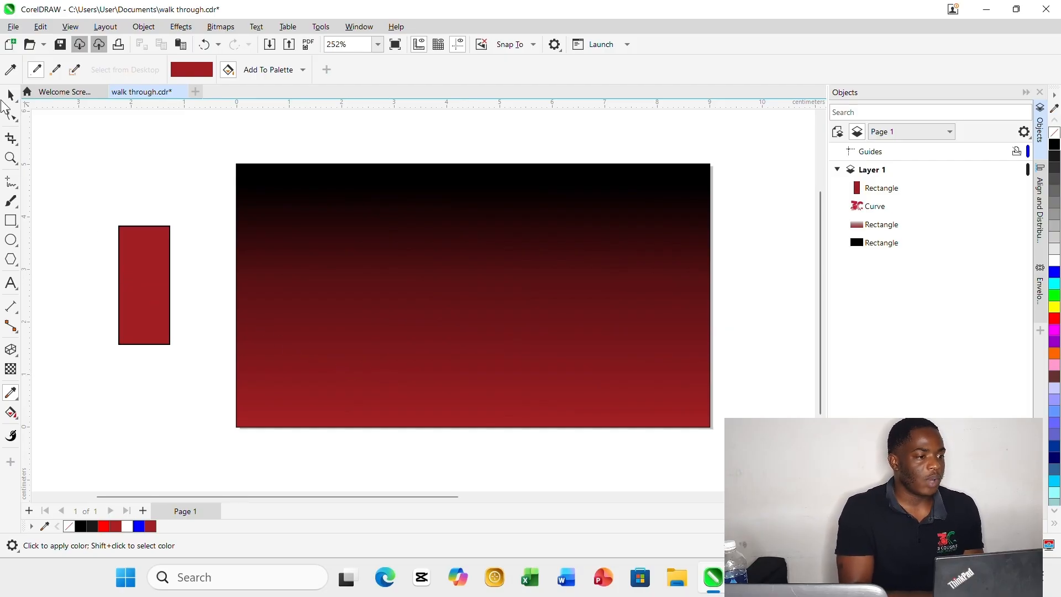
# Delete the small upright rectangle beside the page.
pyautogui.click(12, 99)
pyautogui.moveTo(93, 377); pyautogui.dragTo(192, 156)
pyautogui.press('Delete')
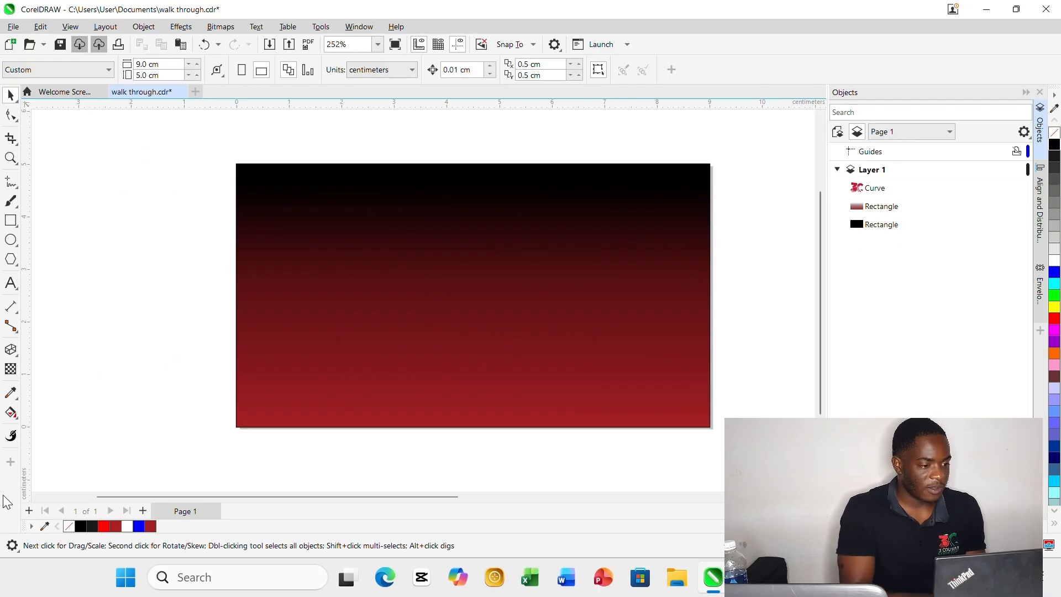
# Apply a vertical red-to-white Interactive Fill to the translucent red rectangle, running from just inside its bottom edge to slightly above its top edge.
pyautogui.click(18, 418)
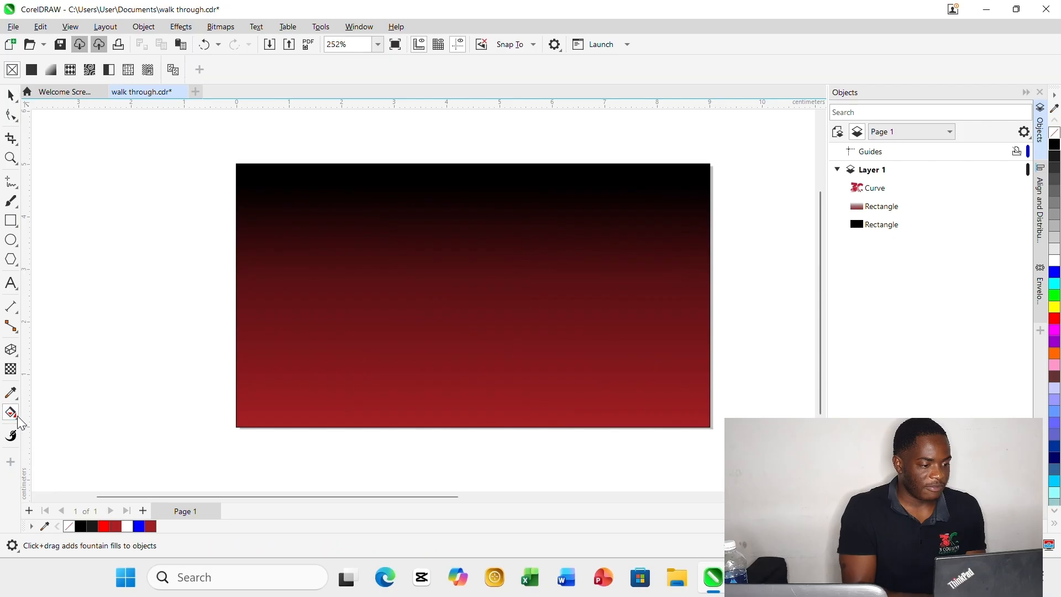
pyautogui.click(17, 419)
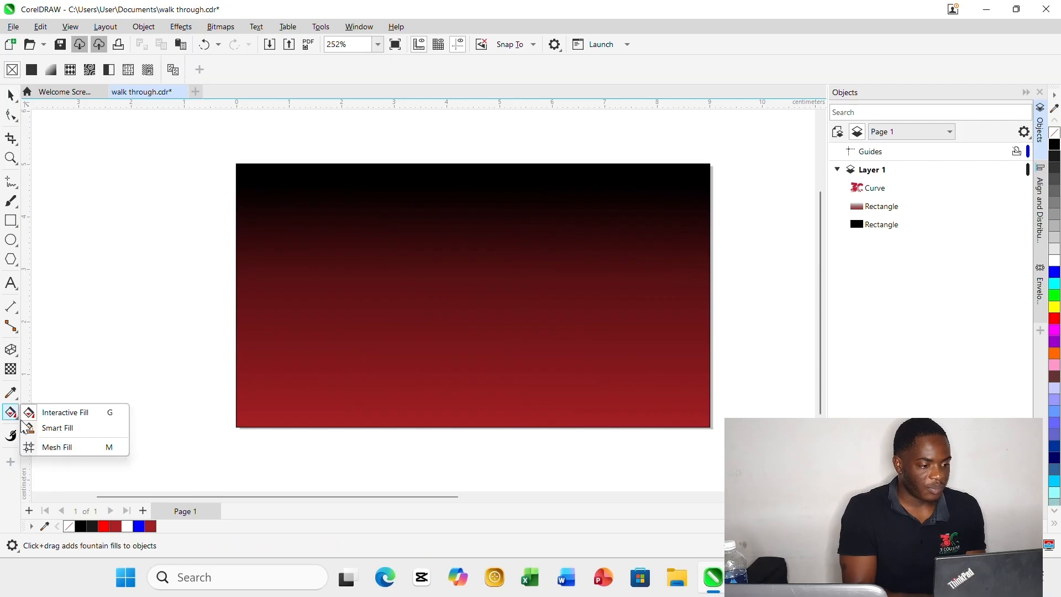
pyautogui.click(70, 412)
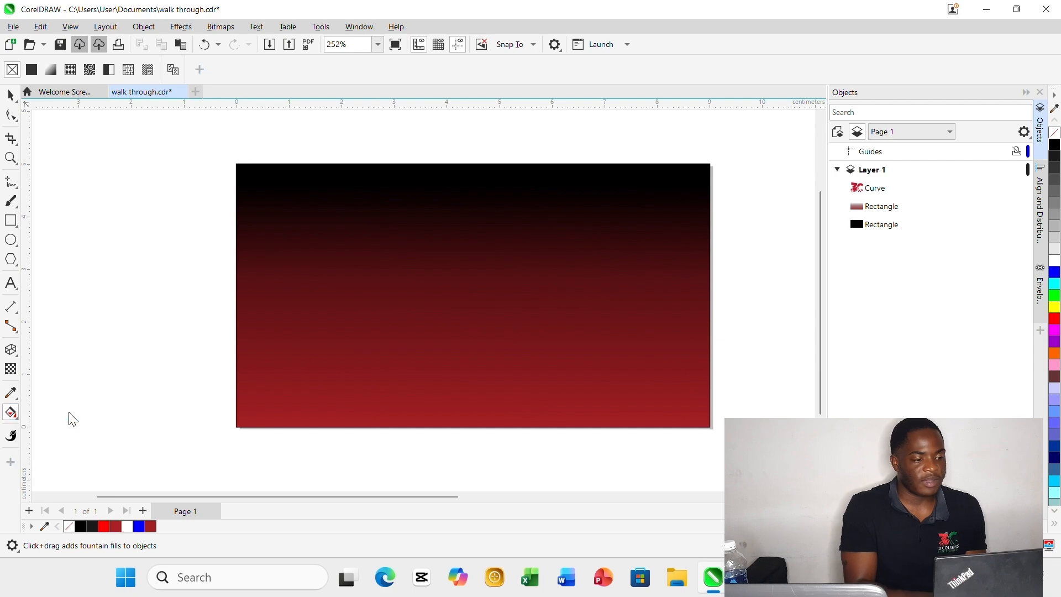
pyautogui.click(414, 363)
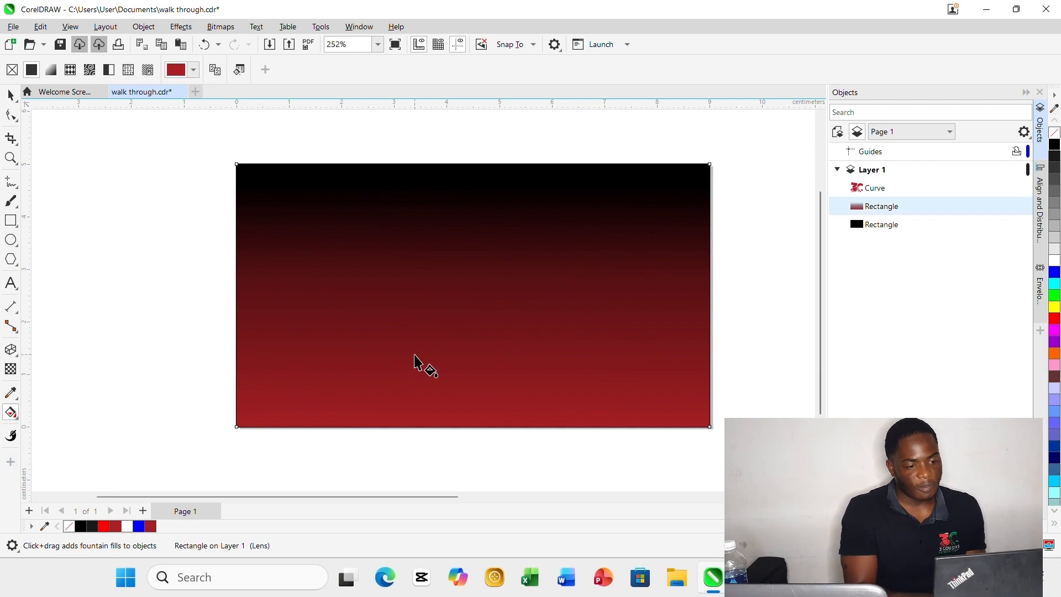
pyautogui.moveTo(447, 378); pyautogui.dragTo(440, 213)
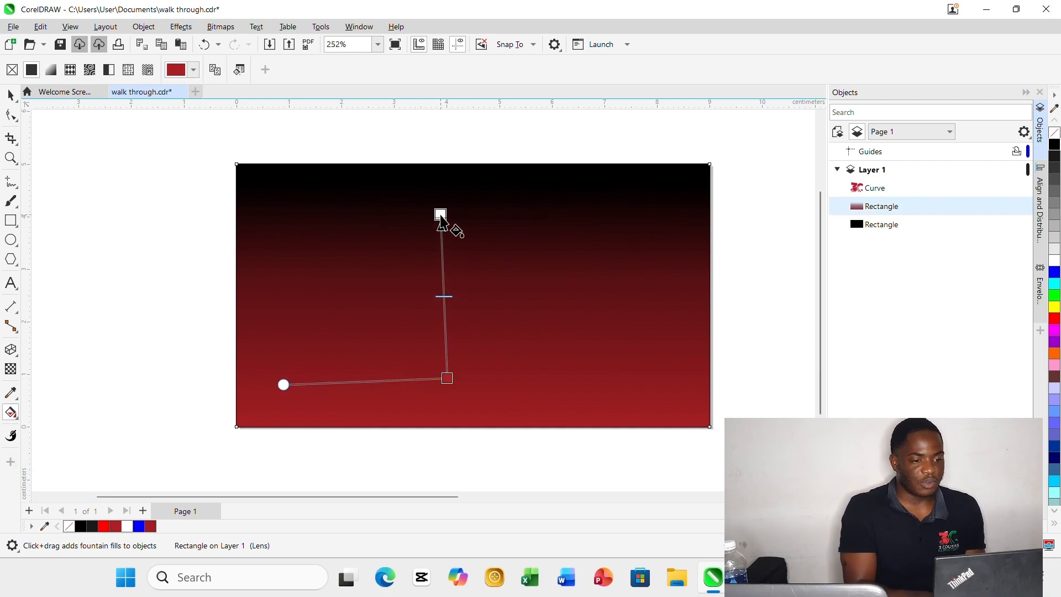
pyautogui.moveTo(447, 381); pyautogui.dragTo(443, 399)
pyautogui.moveTo(440, 212); pyautogui.dragTo(438, 142)
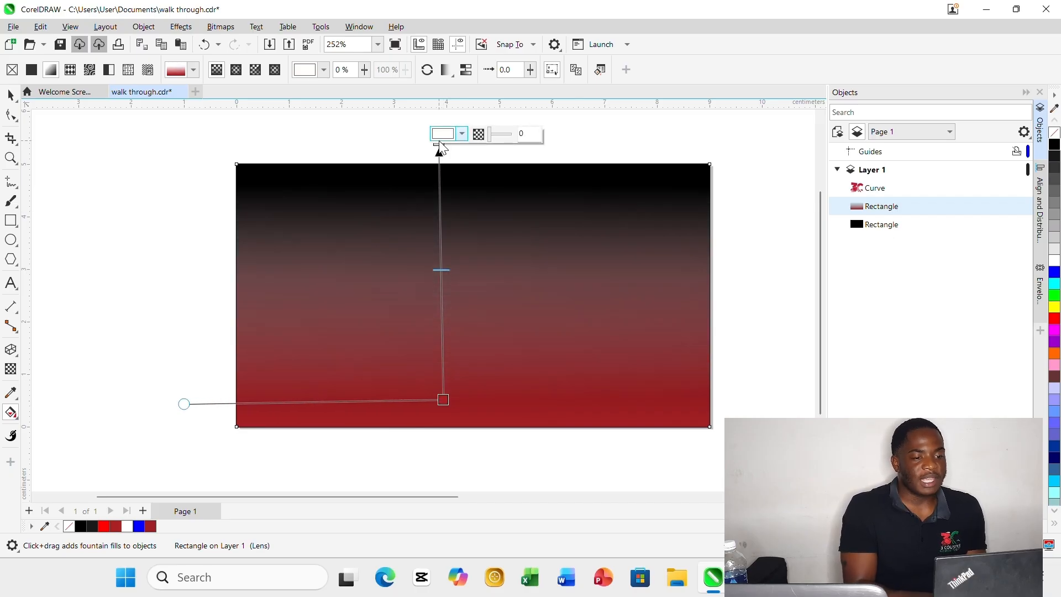
# Add colour nodes at 67% and 28% to the fountain fill and redraw its direction from near the rectangle's bottom edge up to its top edge.
pyautogui.doubleClick(439, 177)
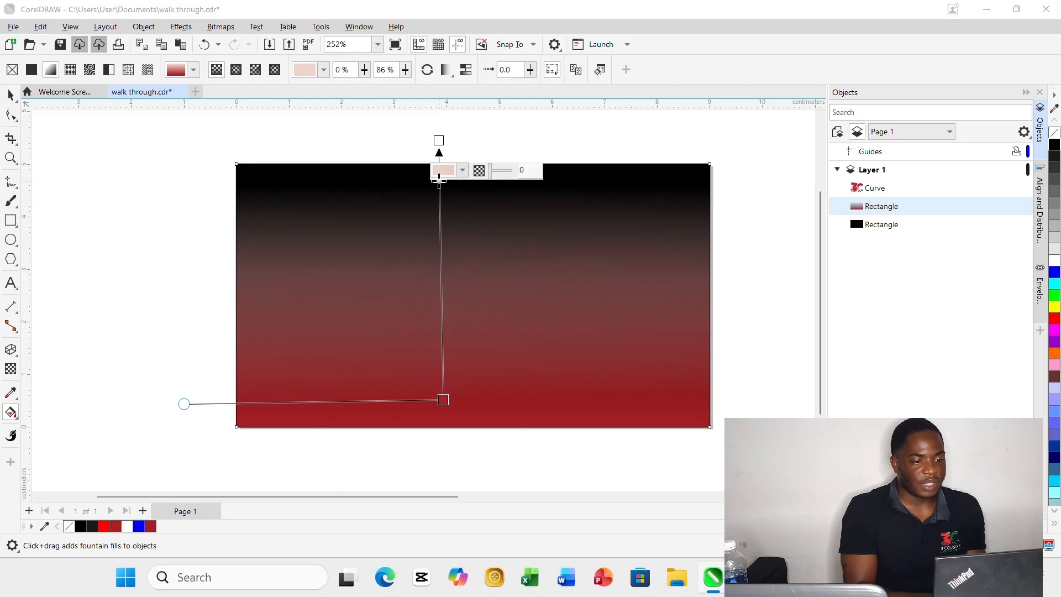
pyautogui.moveTo(439, 178); pyautogui.dragTo(440, 225)
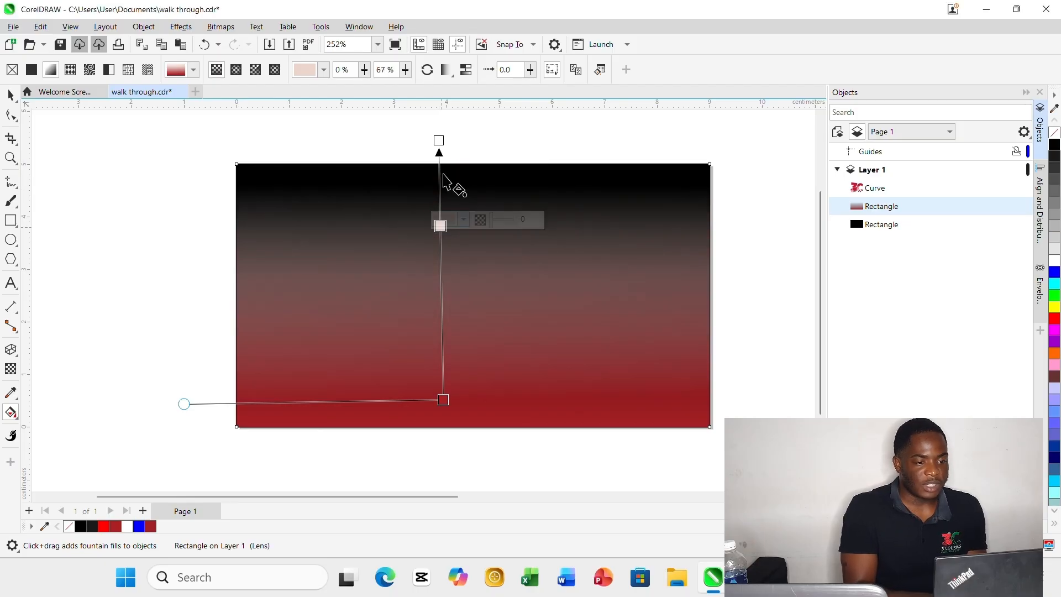
pyautogui.doubleClick(441, 328)
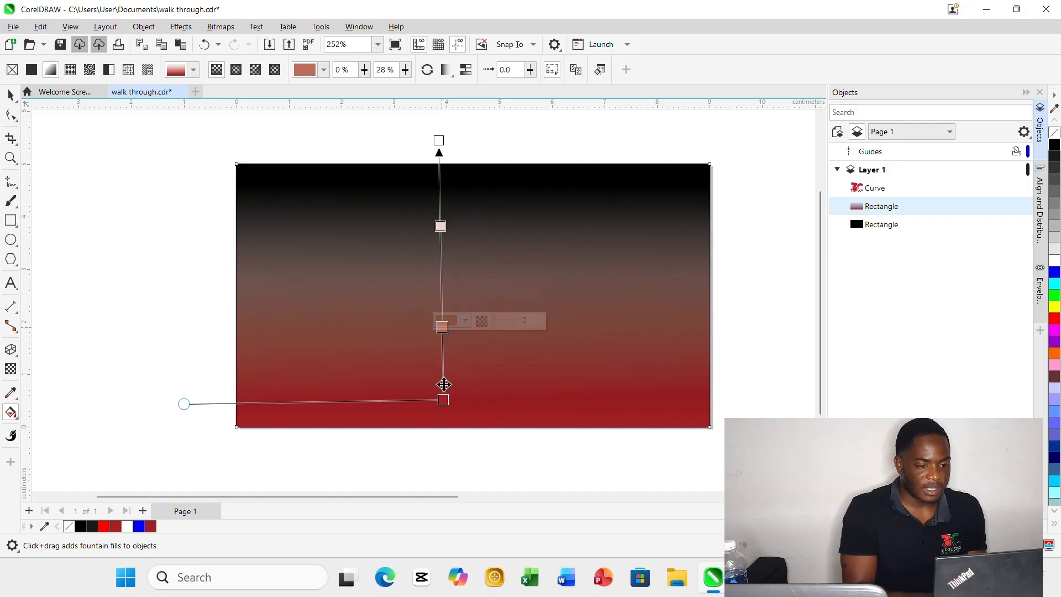
pyautogui.moveTo(442, 406); pyautogui.dragTo(445, 161)
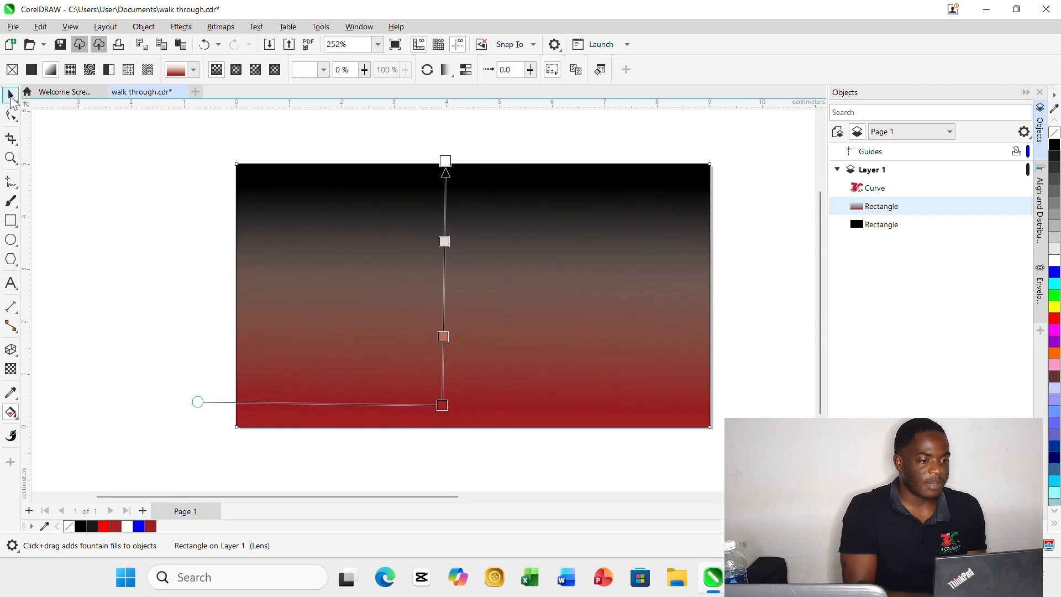
# Delete the gradient-filled rectangle lying on top of the black one.
pyautogui.click(10, 96)
pyautogui.moveTo(133, 441); pyautogui.dragTo(774, 138)
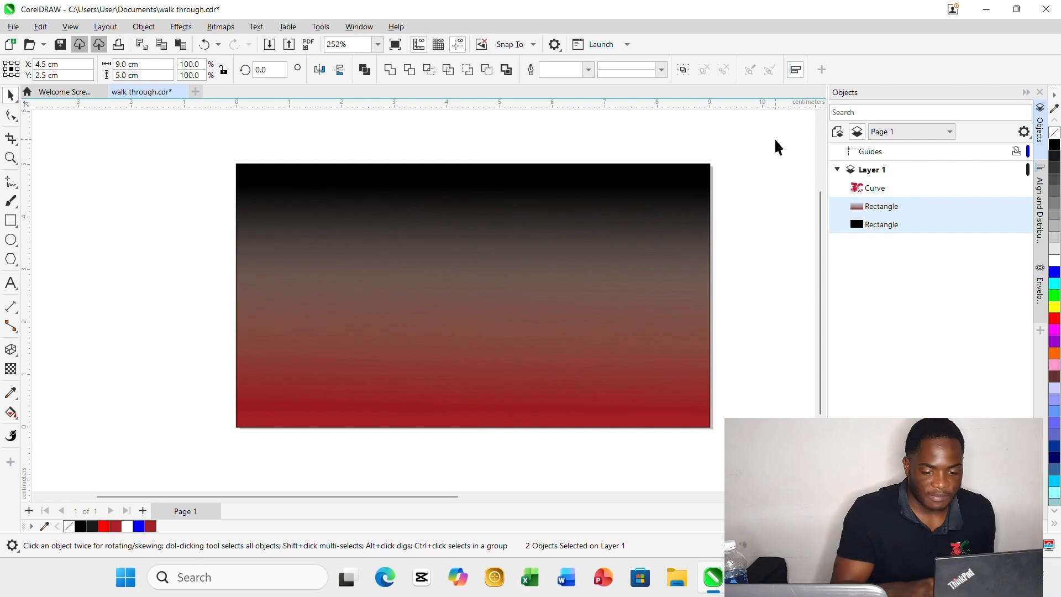
pyautogui.click(774, 138)
pyautogui.click(648, 221)
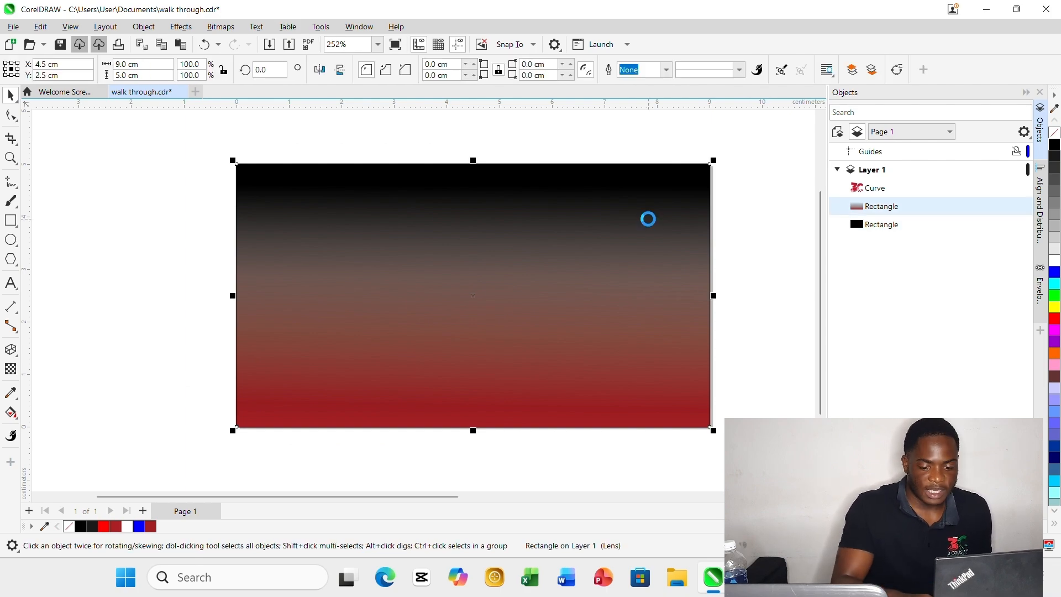
pyautogui.press('Delete')
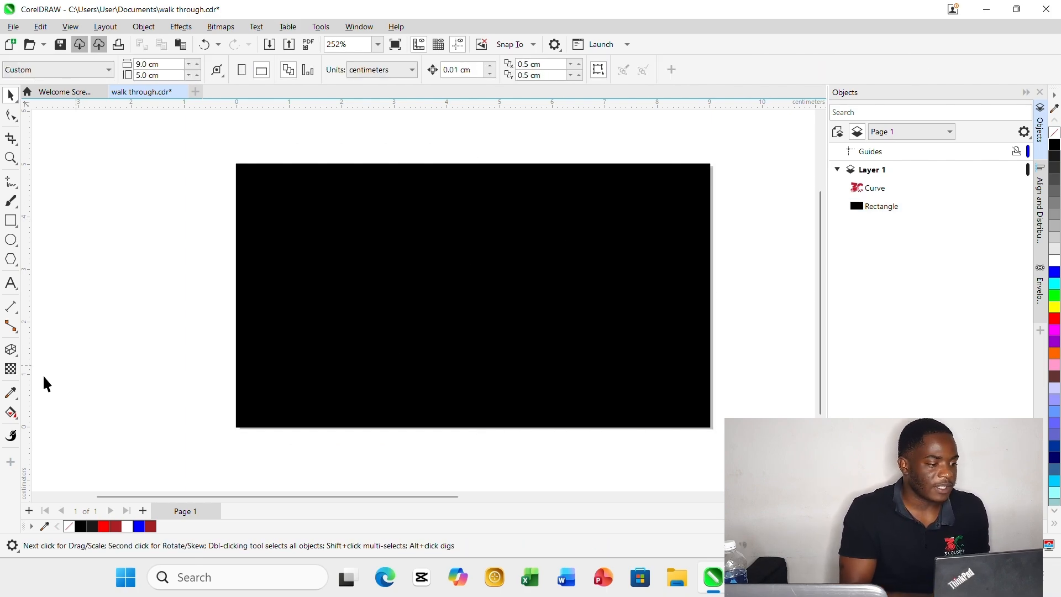
# Apply a vertical black-to-white fountain fill to the black rectangle with the Interactive Fill tool, from its bottom edge to just above its top edge.
pyautogui.click(10, 412)
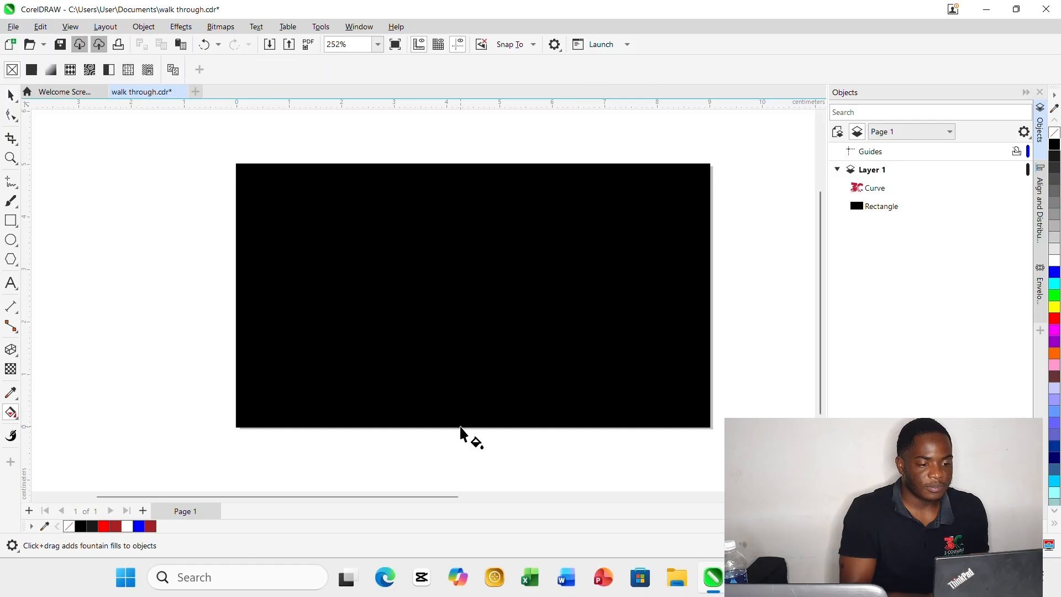
pyautogui.click(476, 214)
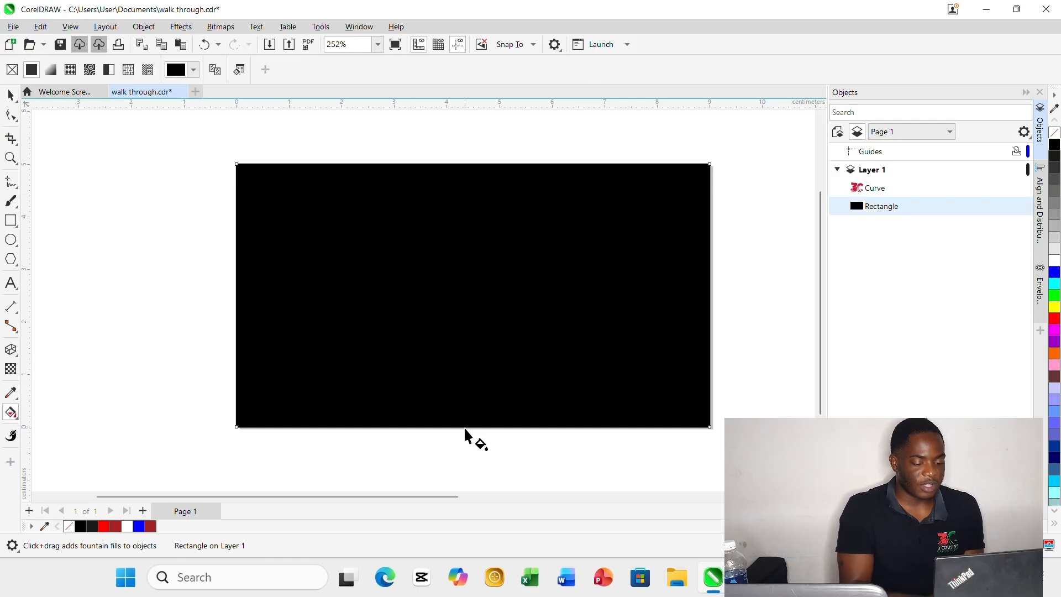
pyautogui.moveTo(463, 427); pyautogui.dragTo(463, 159)
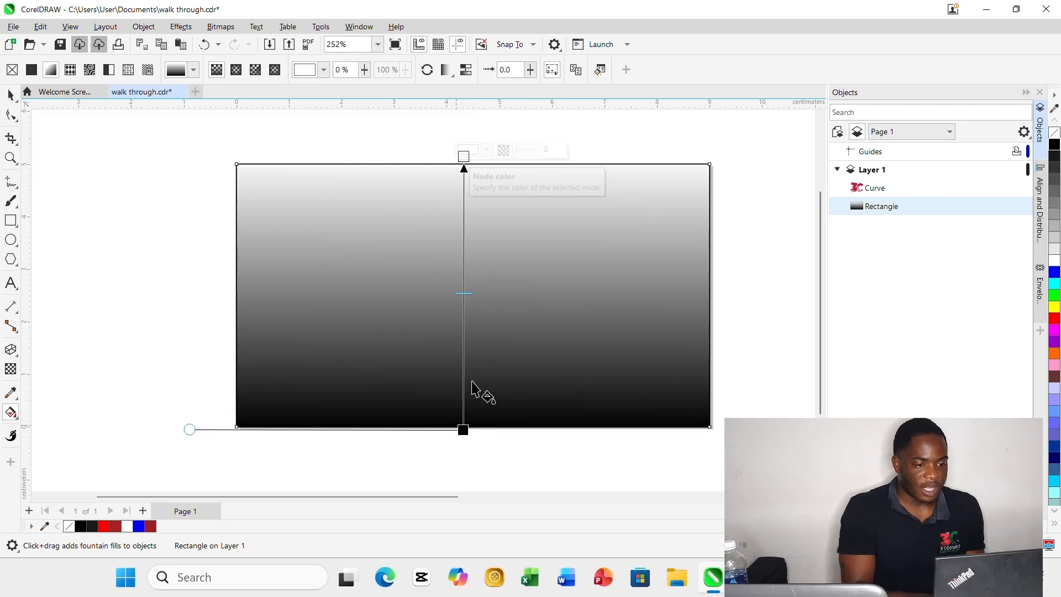
# Colour the fountain fill's bottom node dark red and its top node Red.
pyautogui.click(465, 429)
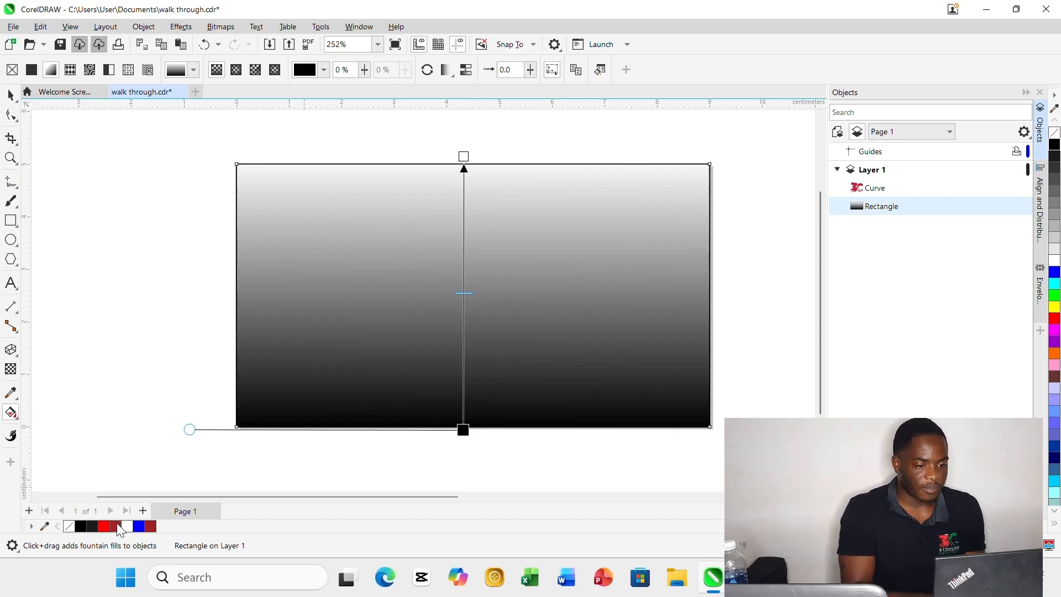
pyautogui.click(117, 525)
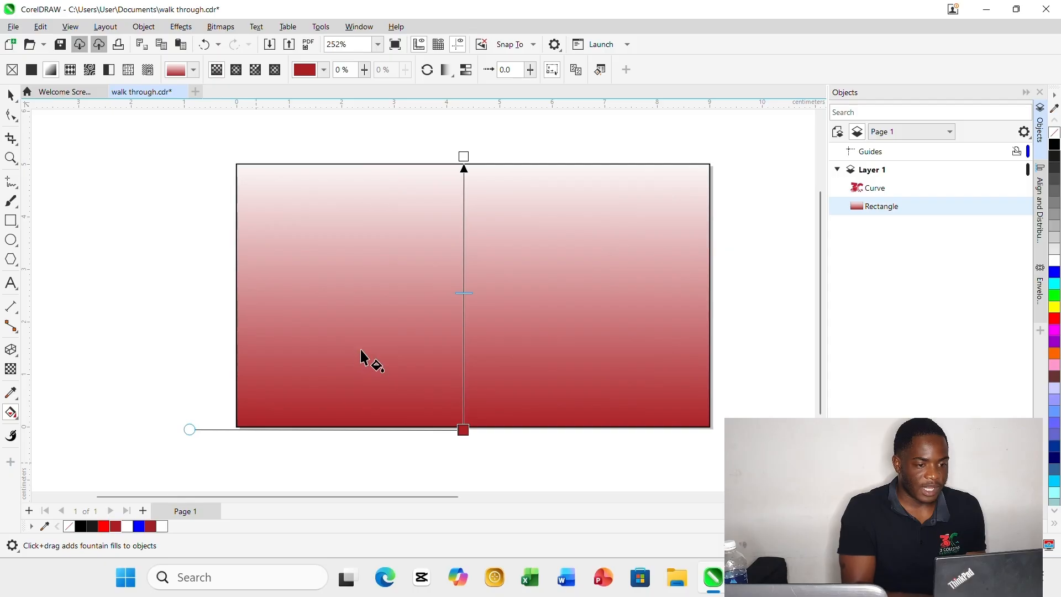
pyautogui.click(464, 156)
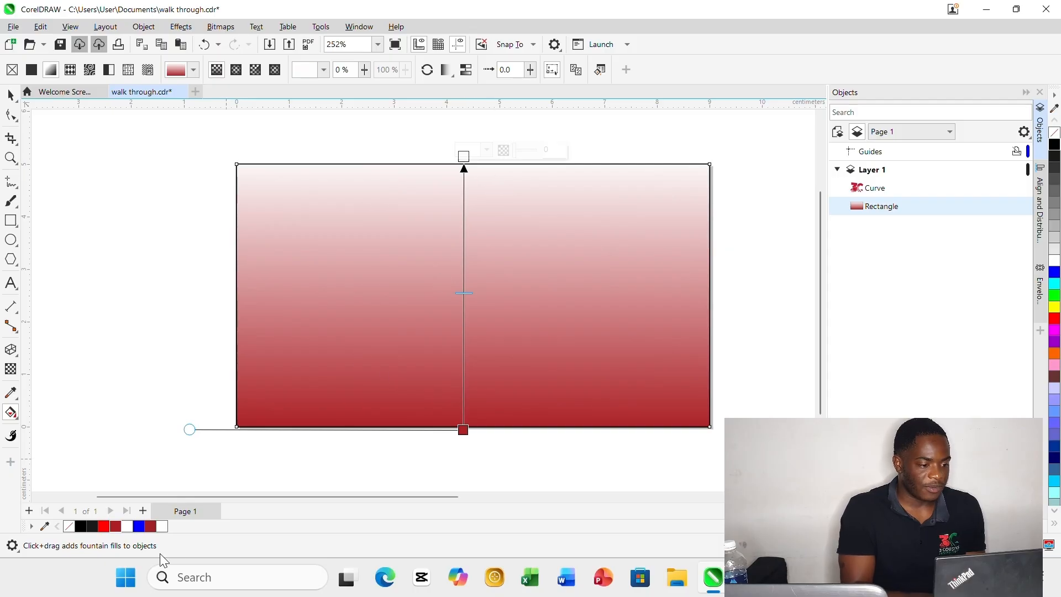
pyautogui.click(104, 525)
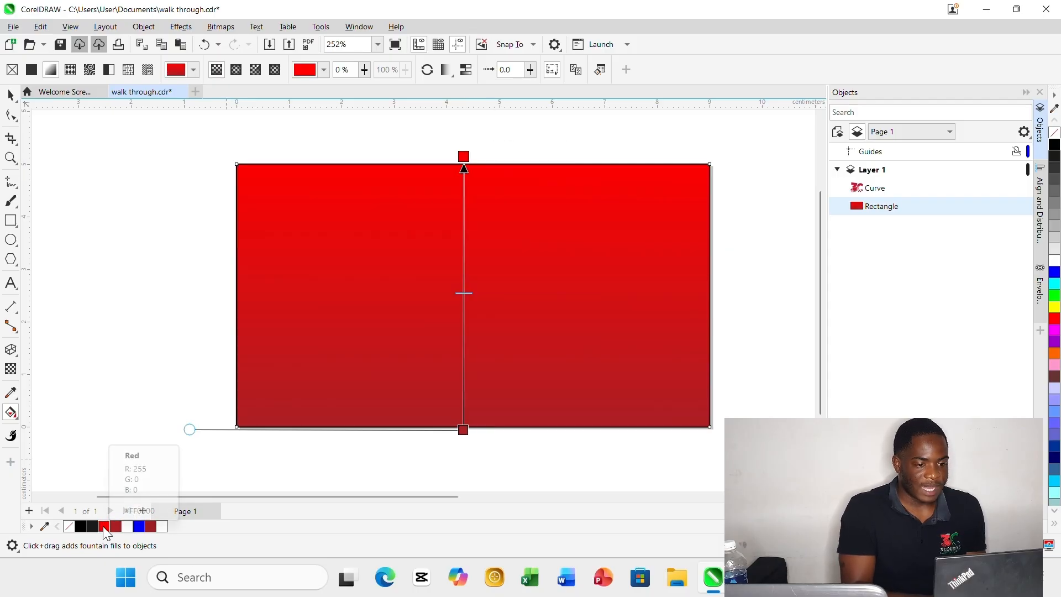
# Reposition the linear fountain fill's end nodes so that it runs vertically inside the rectangle, slightly right of its centre.
pyautogui.moveTo(466, 427); pyautogui.dragTo(467, 388)
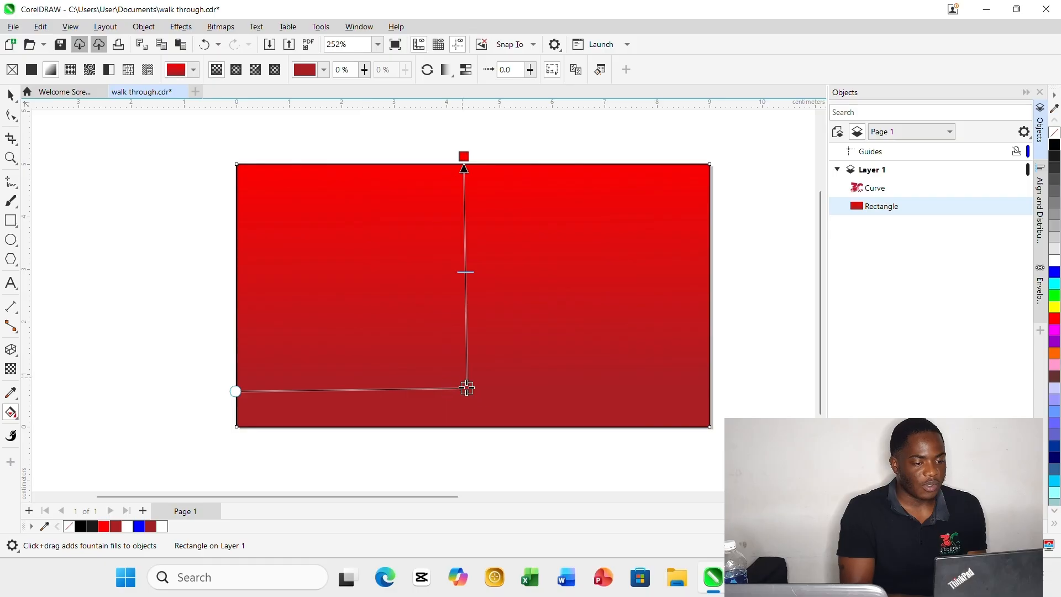
pyautogui.moveTo(468, 388); pyautogui.dragTo(524, 363)
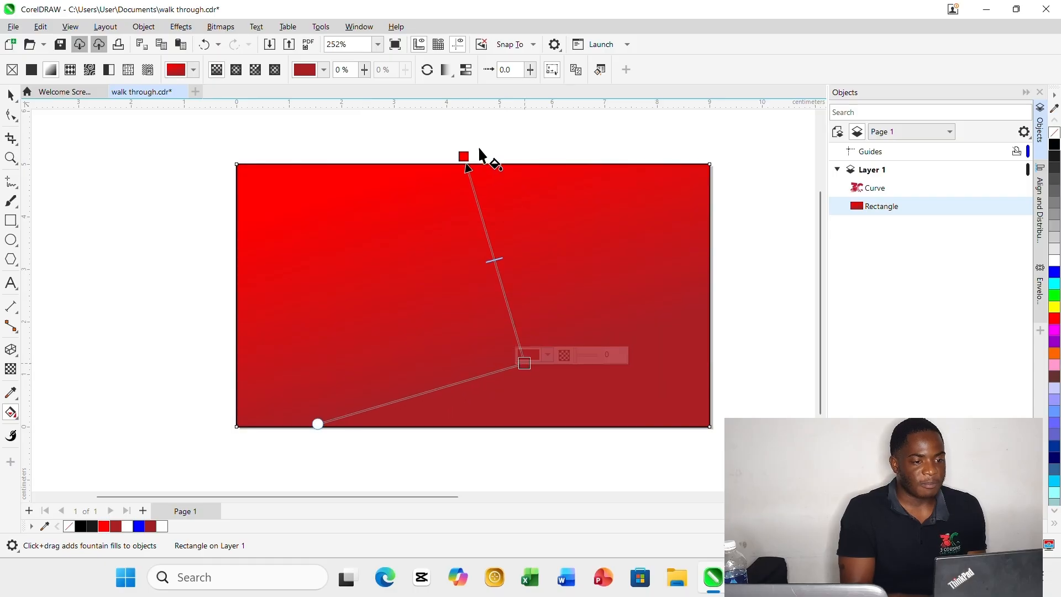
pyautogui.moveTo(463, 156); pyautogui.dragTo(487, 167)
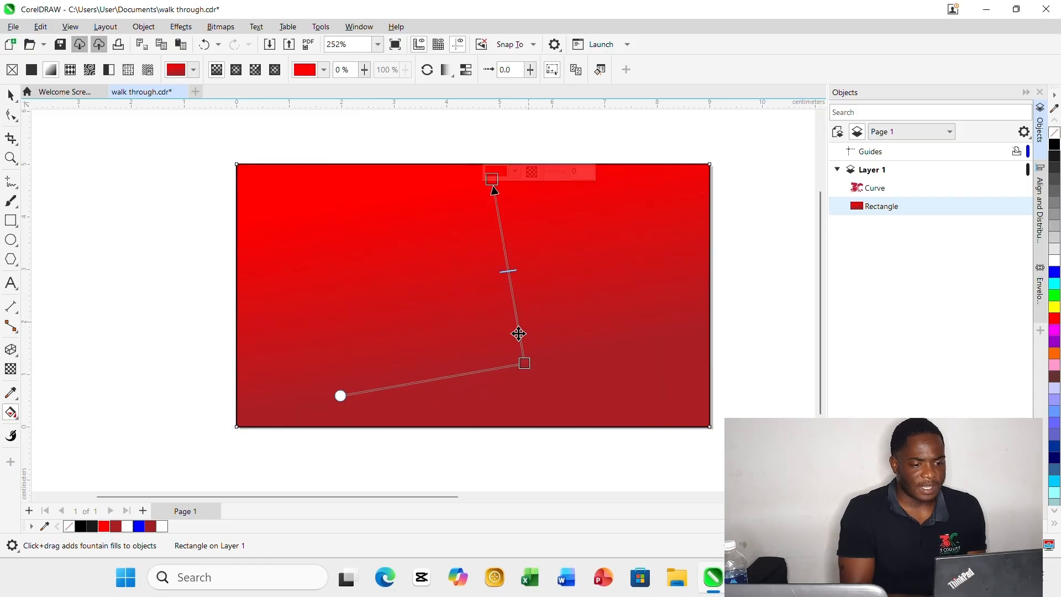
pyautogui.moveTo(523, 363); pyautogui.dragTo(509, 362)
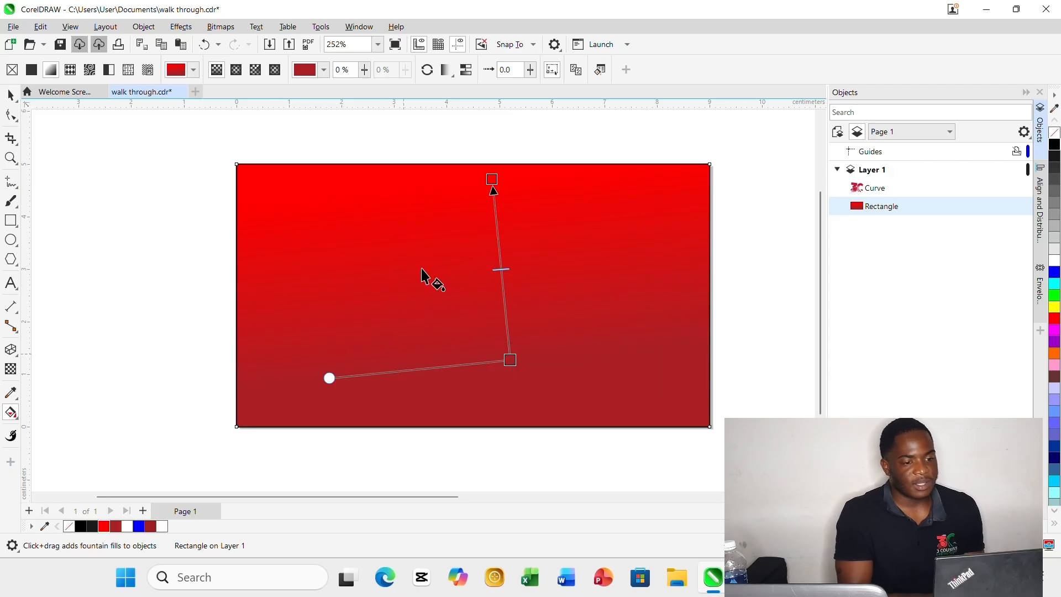
pyautogui.moveTo(510, 359); pyautogui.dragTo(492, 357)
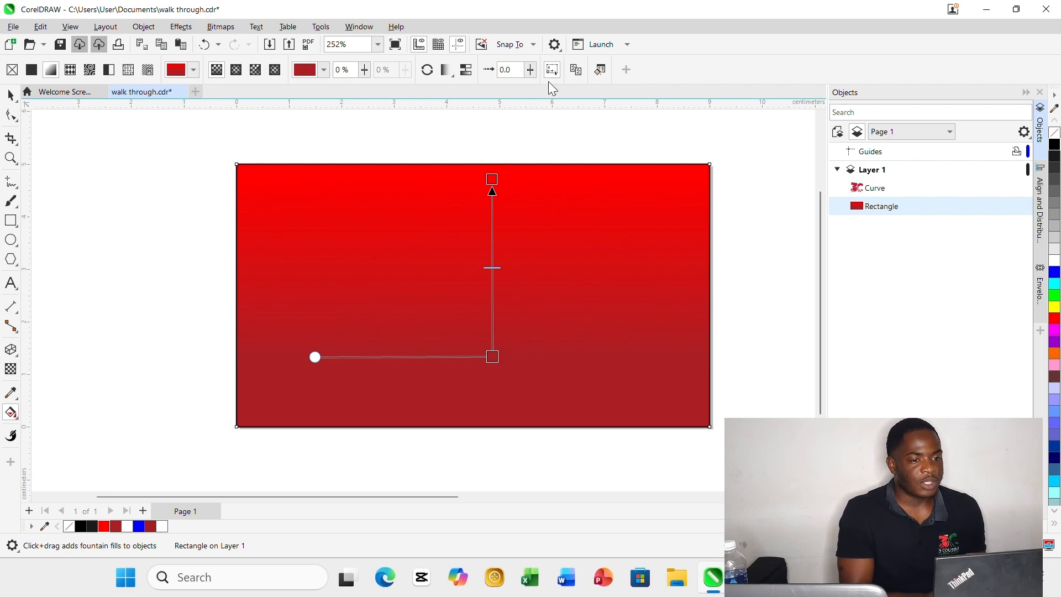
# Convert the rectangle's fill to an elliptical fountain fill and reposition its centre, edge and width nodes so the red glow spans the rectangle.
pyautogui.click(236, 70)
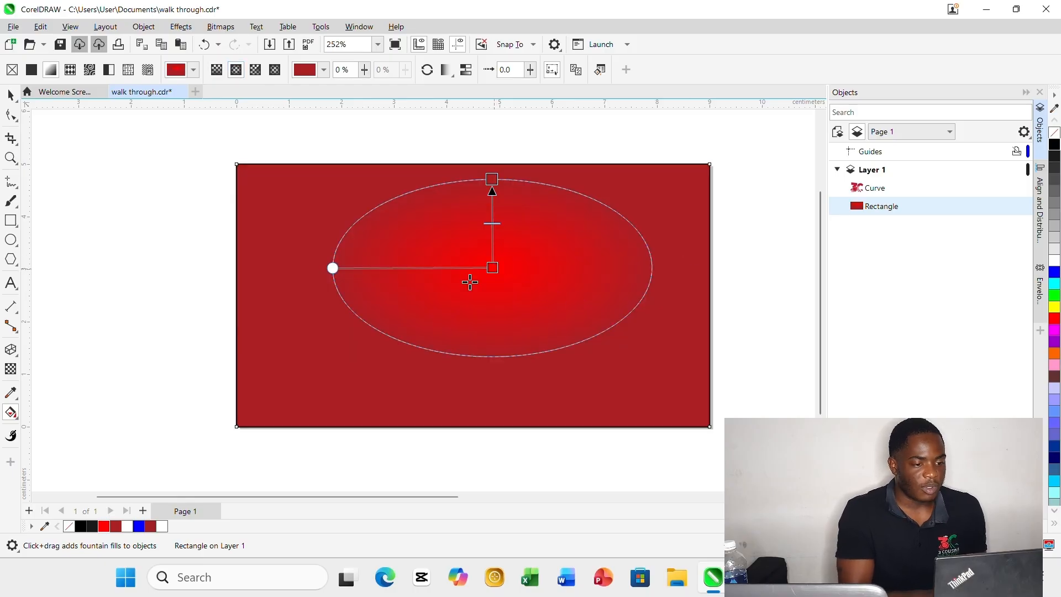
pyautogui.moveTo(492, 268); pyautogui.dragTo(462, 319)
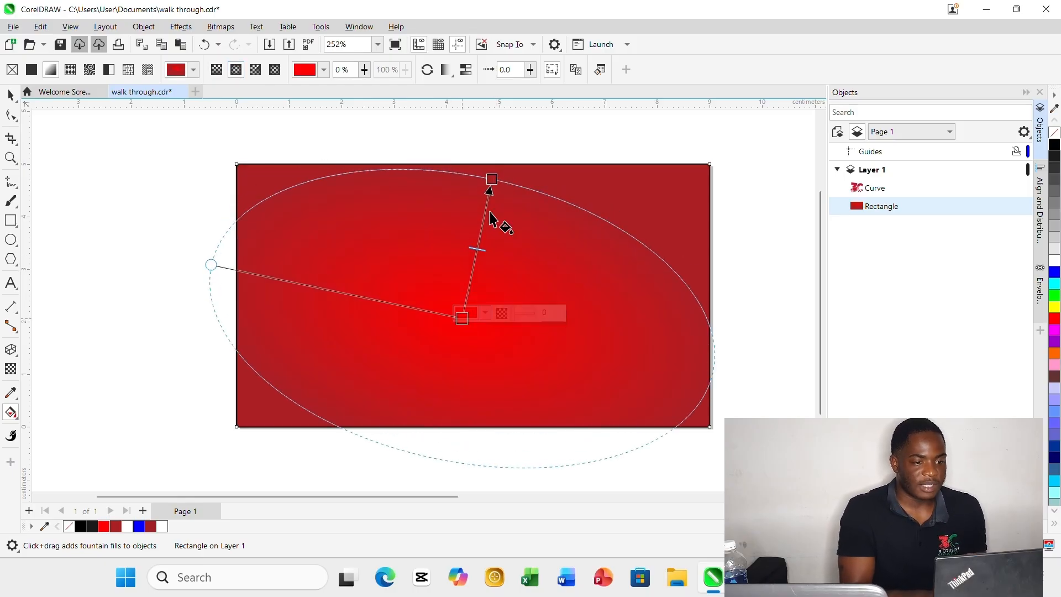
pyautogui.moveTo(491, 180); pyautogui.dragTo(492, 156)
pyautogui.moveTo(171, 263); pyautogui.dragTo(237, 296)
pyautogui.moveTo(255, 304); pyautogui.dragTo(254, 299)
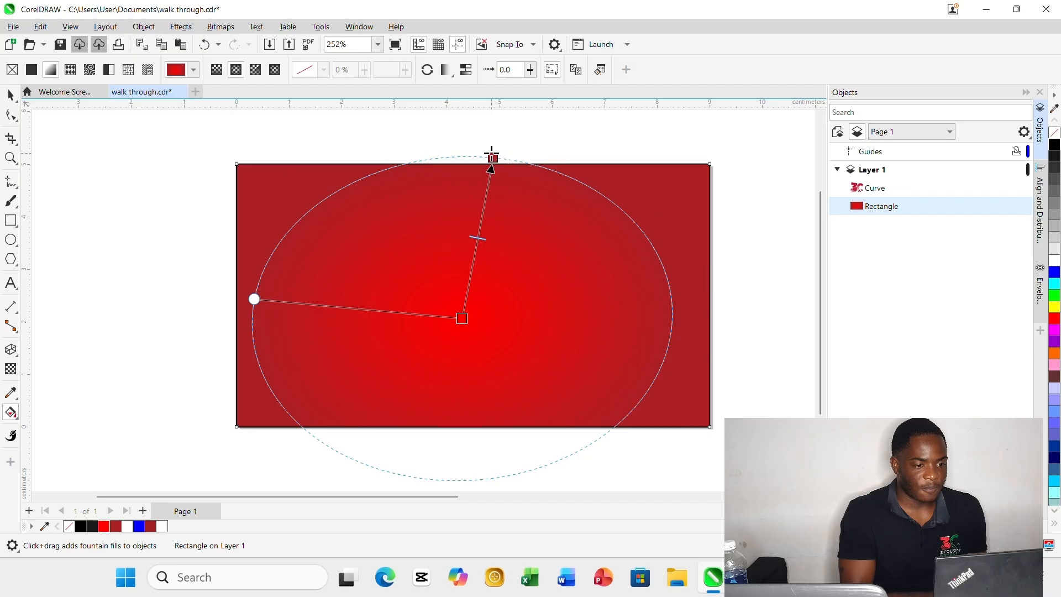
pyautogui.moveTo(492, 158); pyautogui.dragTo(465, 153)
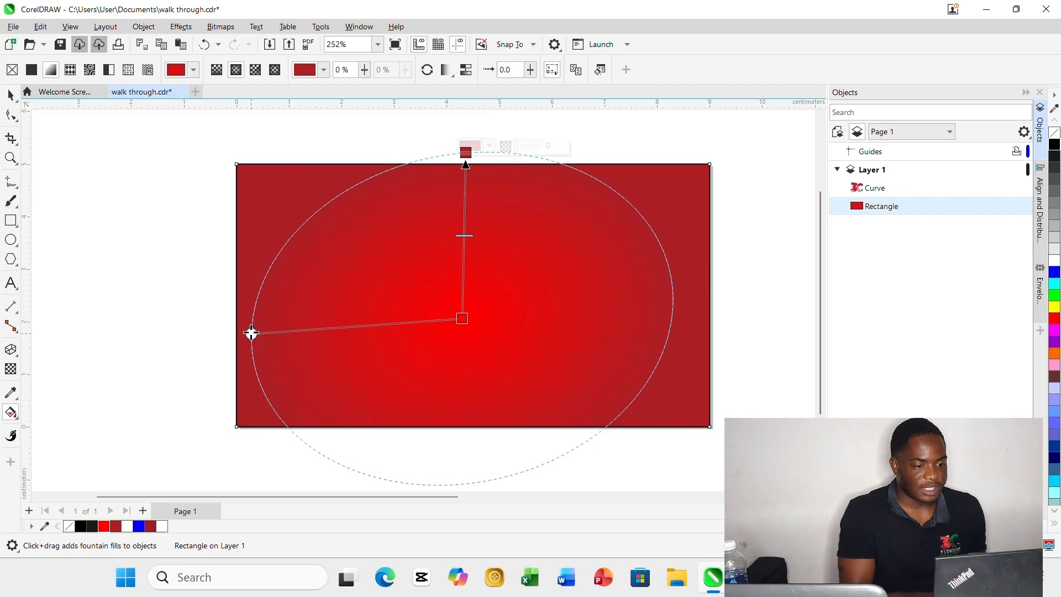
pyautogui.moveTo(251, 332); pyautogui.dragTo(251, 319)
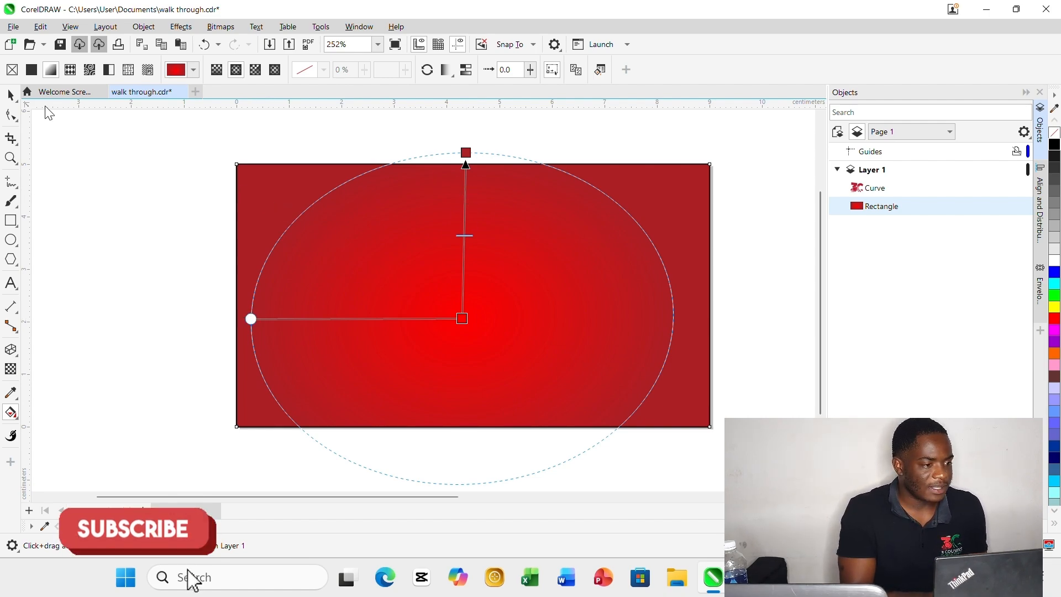
pyautogui.press('space')
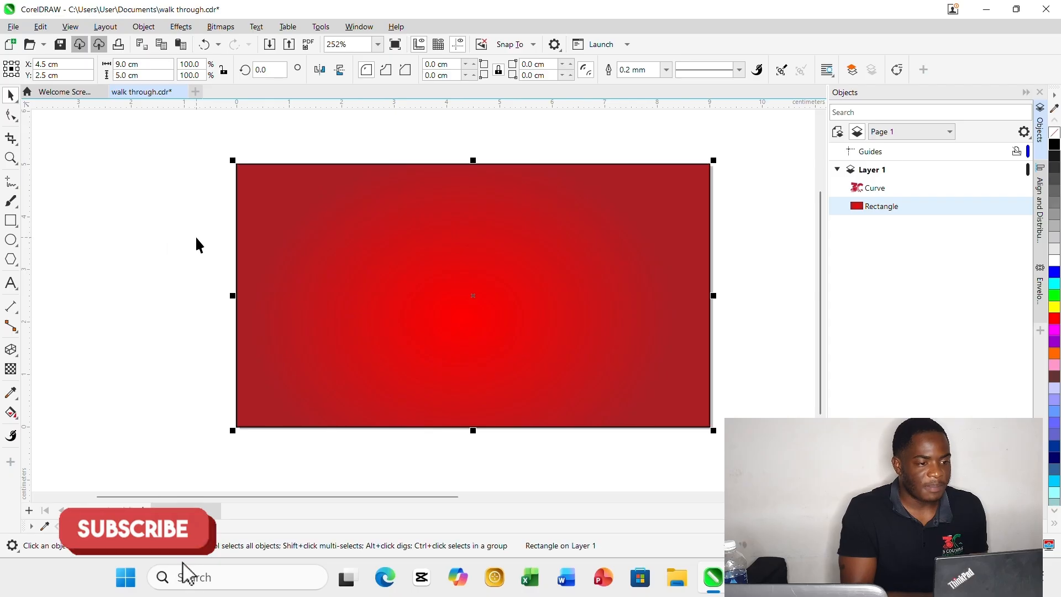
pyautogui.click(150, 157)
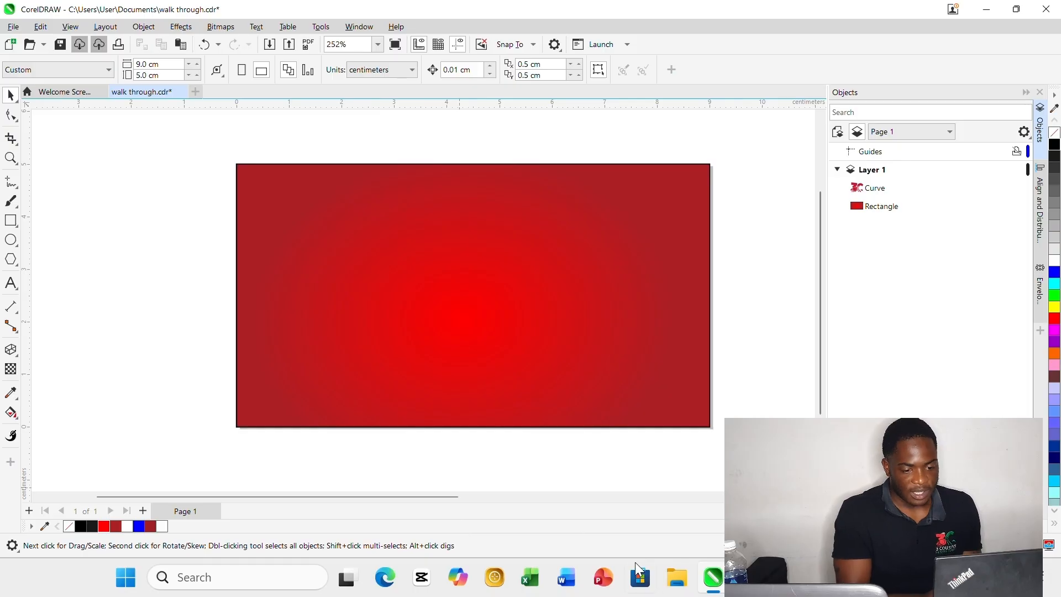
pyautogui.click(676, 579)
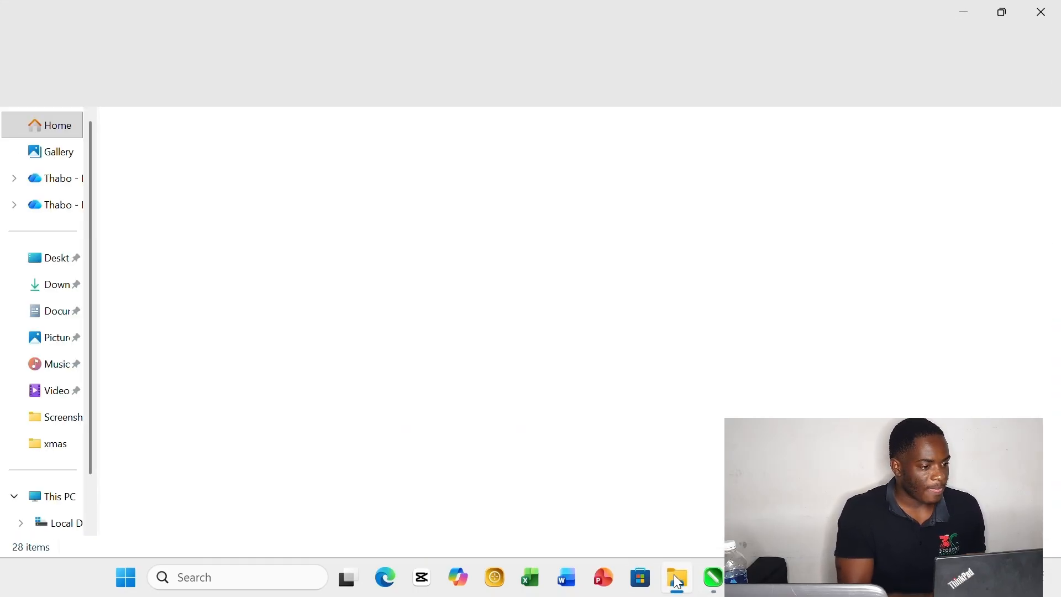
pyautogui.click(52, 339)
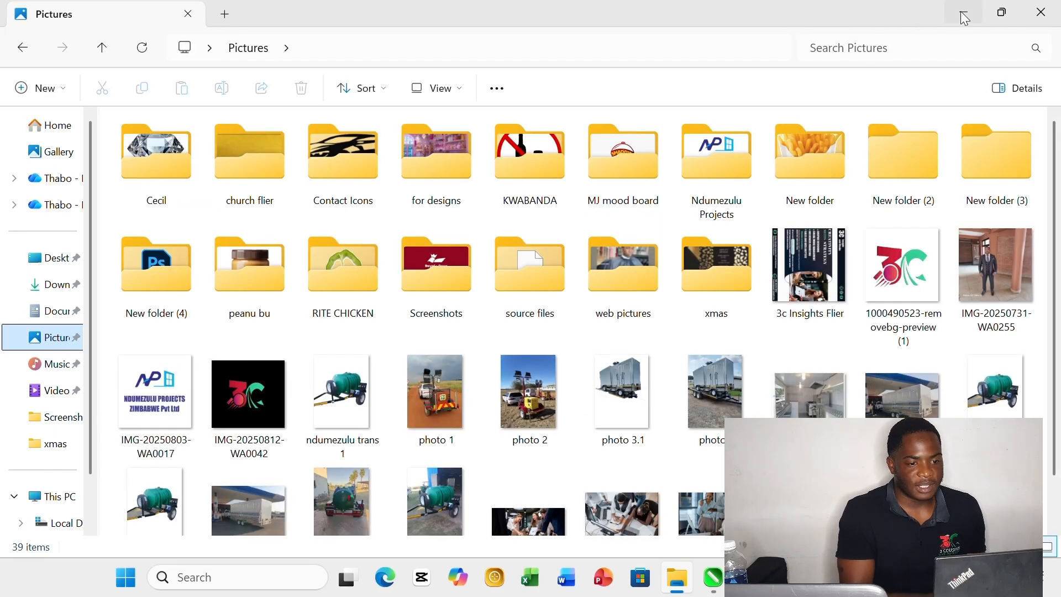
pyautogui.click(812, 150)
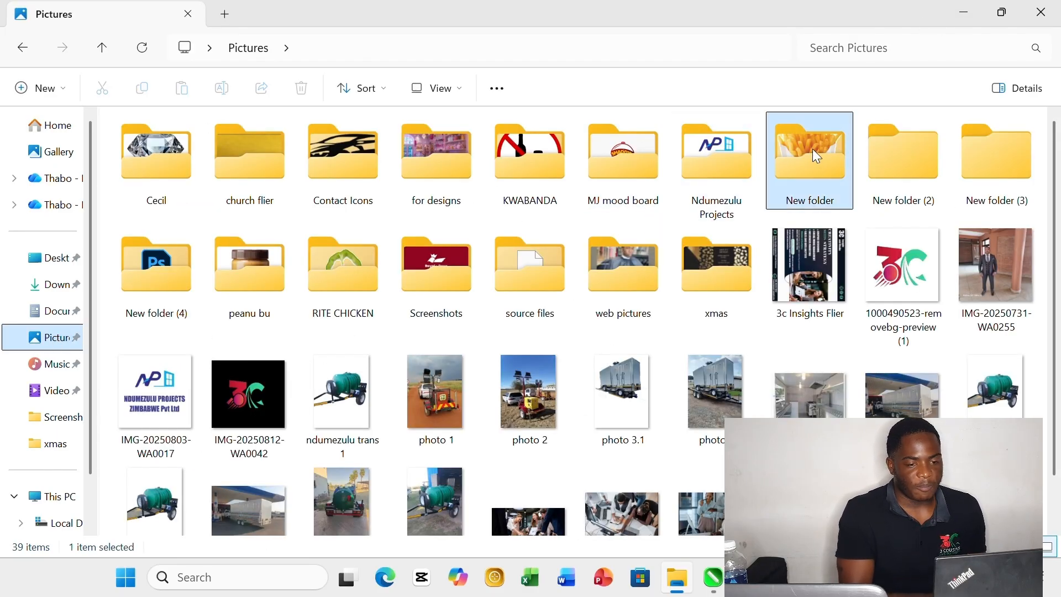
pyautogui.doubleClick(812, 148)
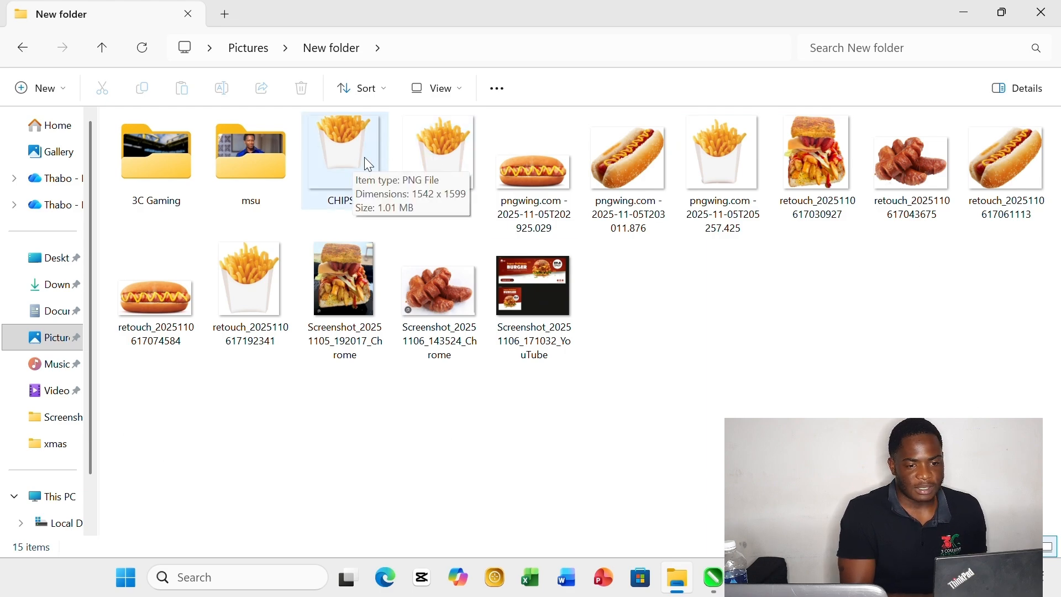
pyautogui.click(791, 146)
pyautogui.moveTo(790, 144)
pyautogui.mouseDown()
pyautogui.moveTo(777, 243)
pyautogui.moveTo(685, 520)
pyautogui.moveTo(716, 592)
pyautogui.moveTo(486, 387)
pyautogui.moveTo(472, 308)
pyautogui.mouseUp()
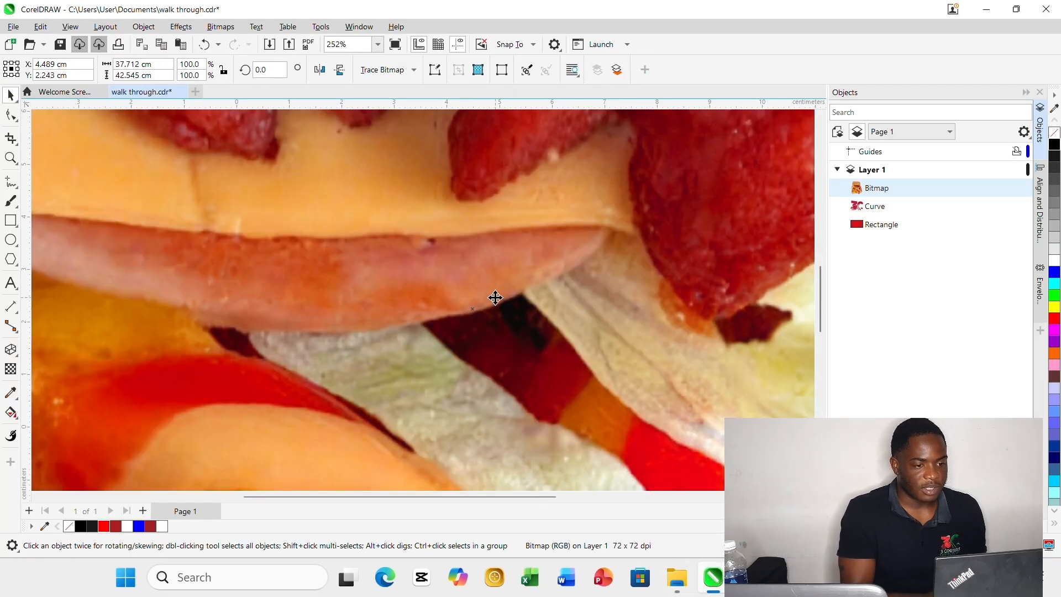
# Scale the sandwich bitmap down to about 2.31 × 2.60 cm and centre it on the red rectangle.
pyautogui.scroll(-5, 495, 298)
pyautogui.scroll(-4, 495, 298)
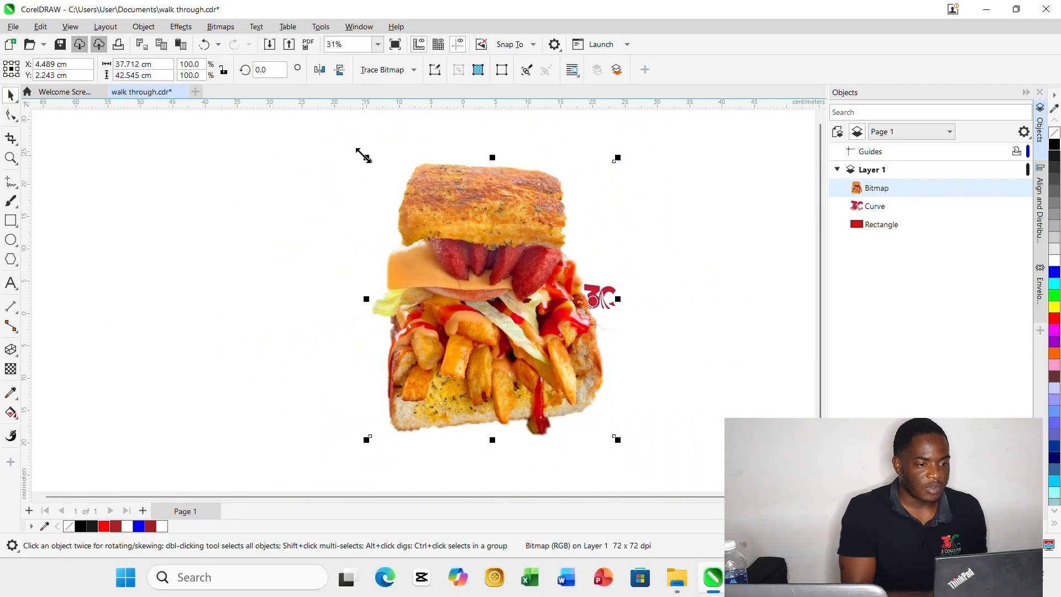
pyautogui.moveTo(363, 156); pyautogui.dragTo(556, 338)
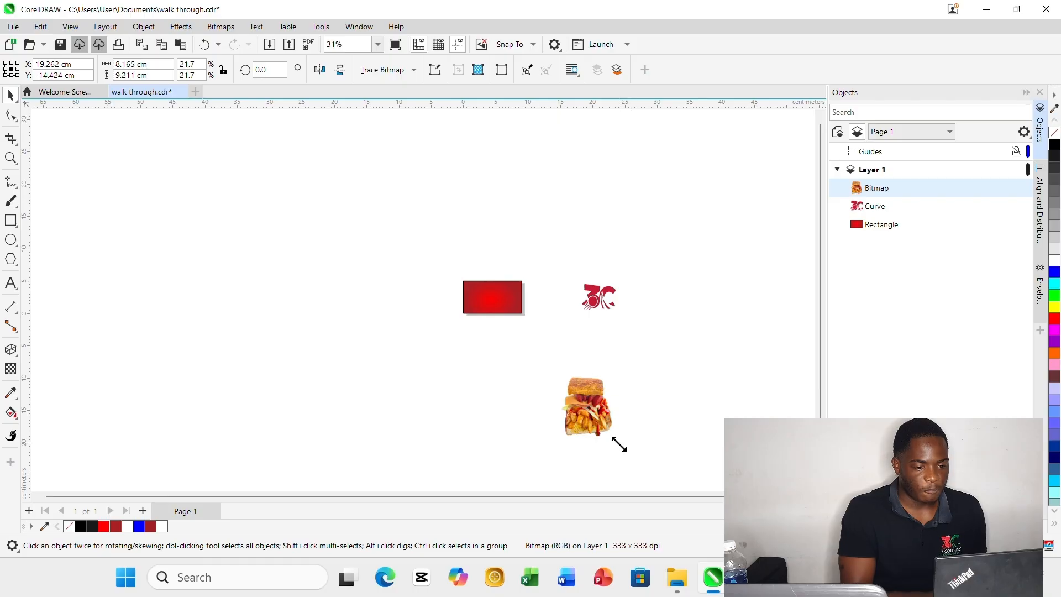
pyautogui.moveTo(619, 441); pyautogui.dragTo(493, 297)
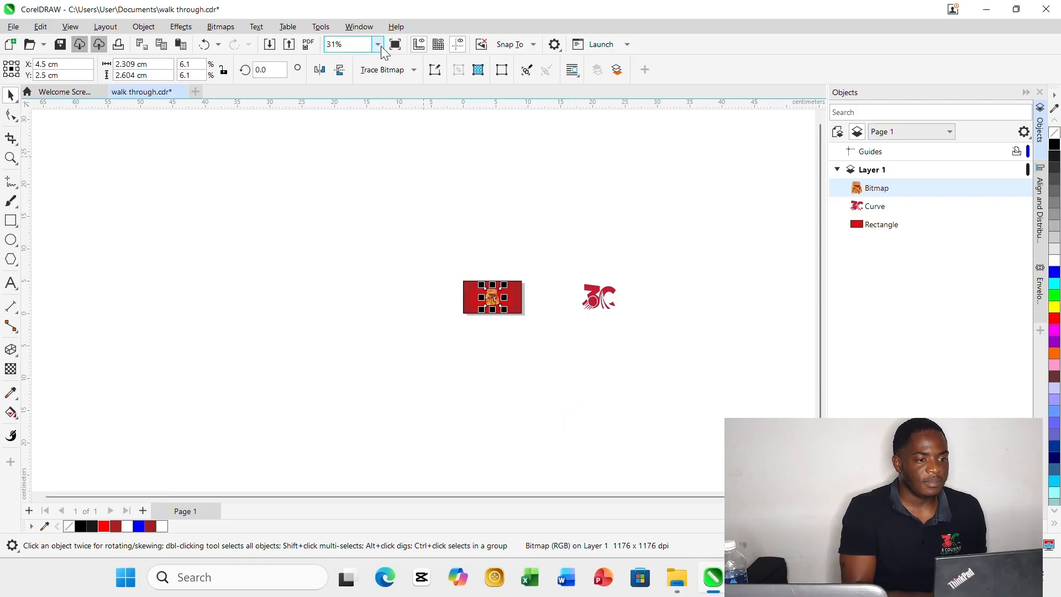
# Enlarge the sandwich bitmap to about 3.76 × 4.25 cm, keeping it centred on the rectangle, and deselect it.
pyautogui.click(377, 44)
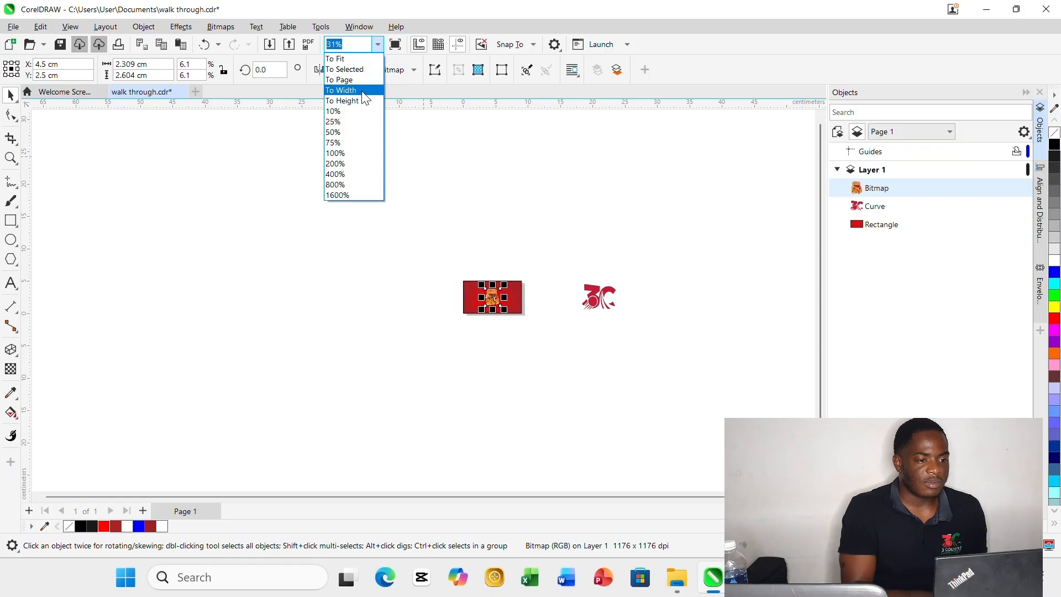
pyautogui.click(359, 69)
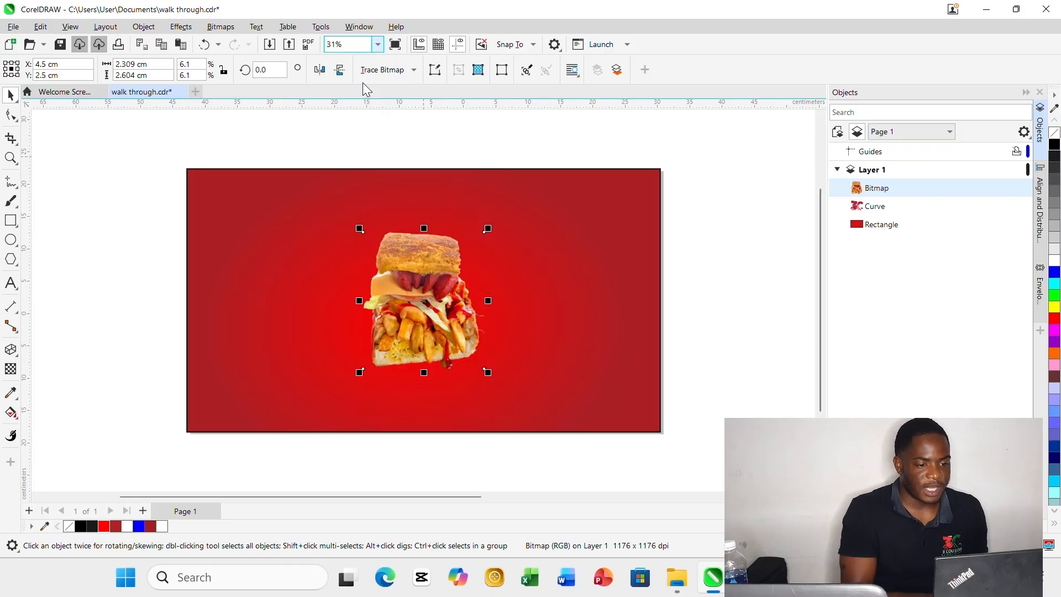
pyautogui.click(737, 284)
pyautogui.click(406, 305)
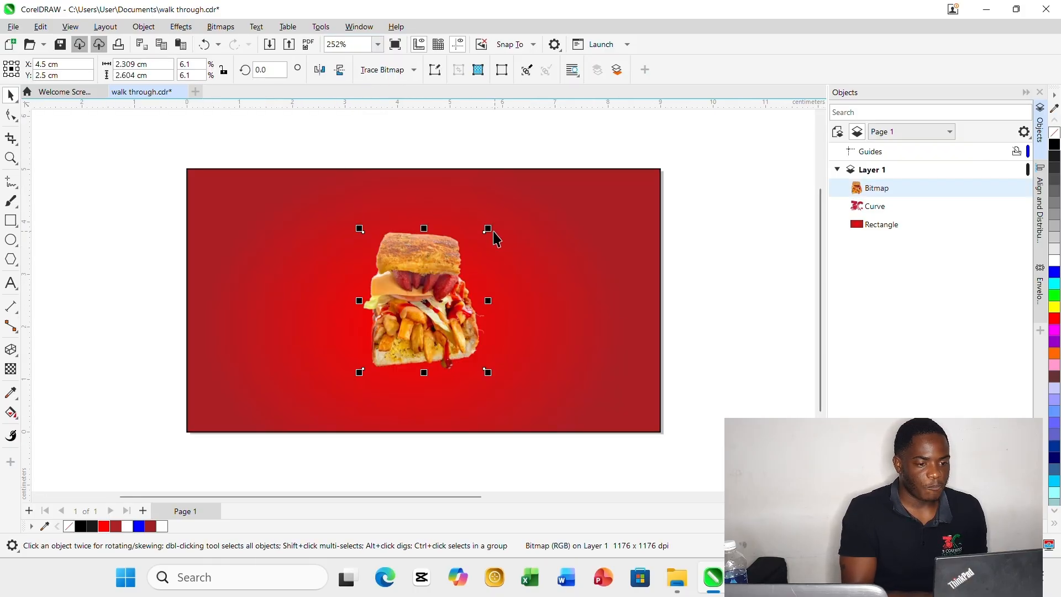
pyautogui.moveTo(484, 231); pyautogui.dragTo(539, 169)
pyautogui.moveTo(452, 269); pyautogui.dragTo(407, 320)
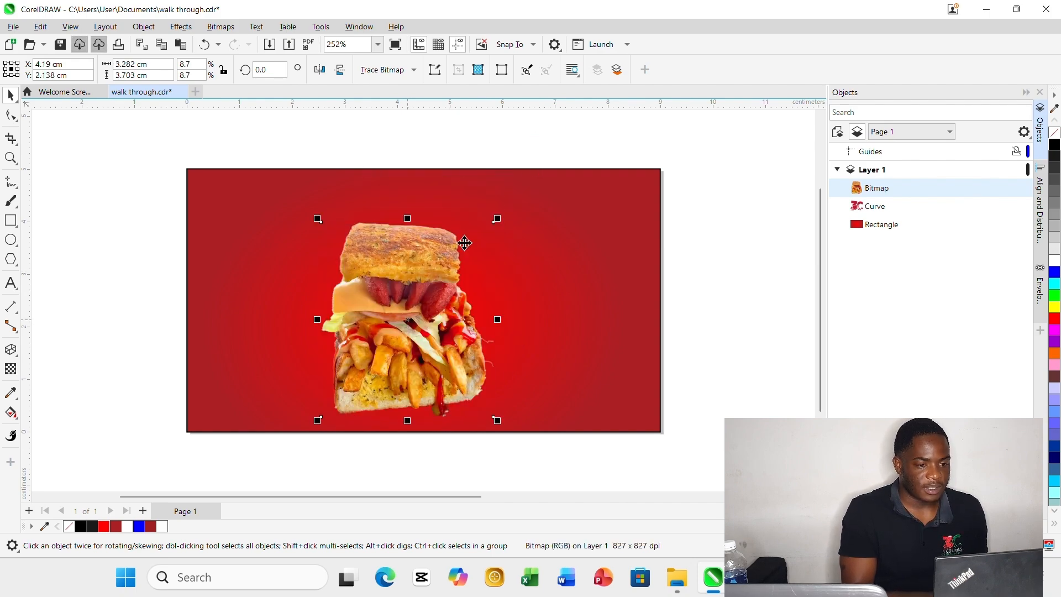
pyautogui.moveTo(497, 217); pyautogui.dragTo(522, 188)
pyautogui.moveTo(420, 305); pyautogui.dragTo(426, 298)
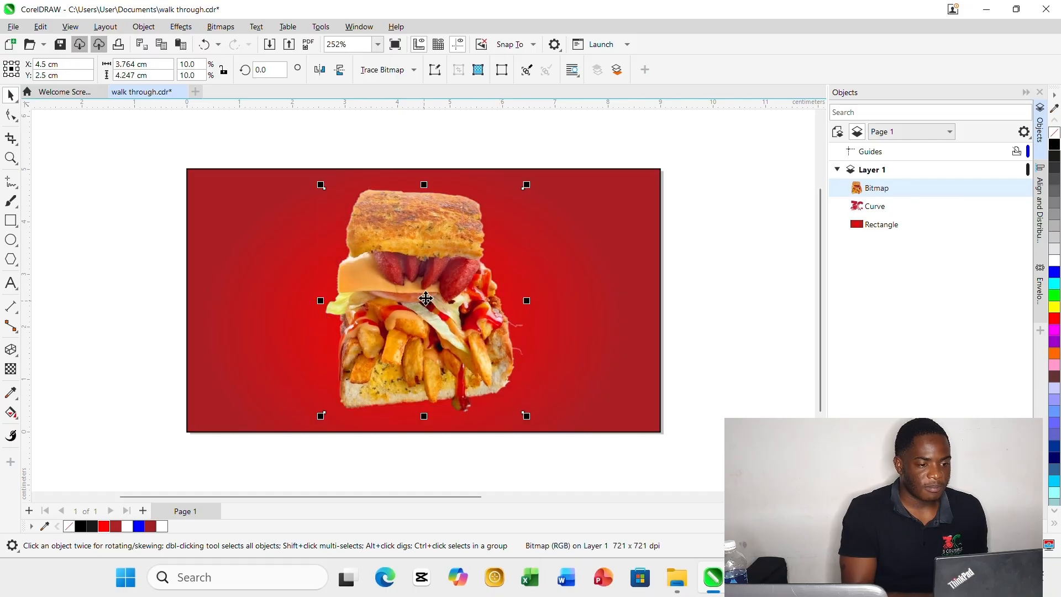
pyautogui.moveTo(320, 185); pyautogui.dragTo(320, 185)
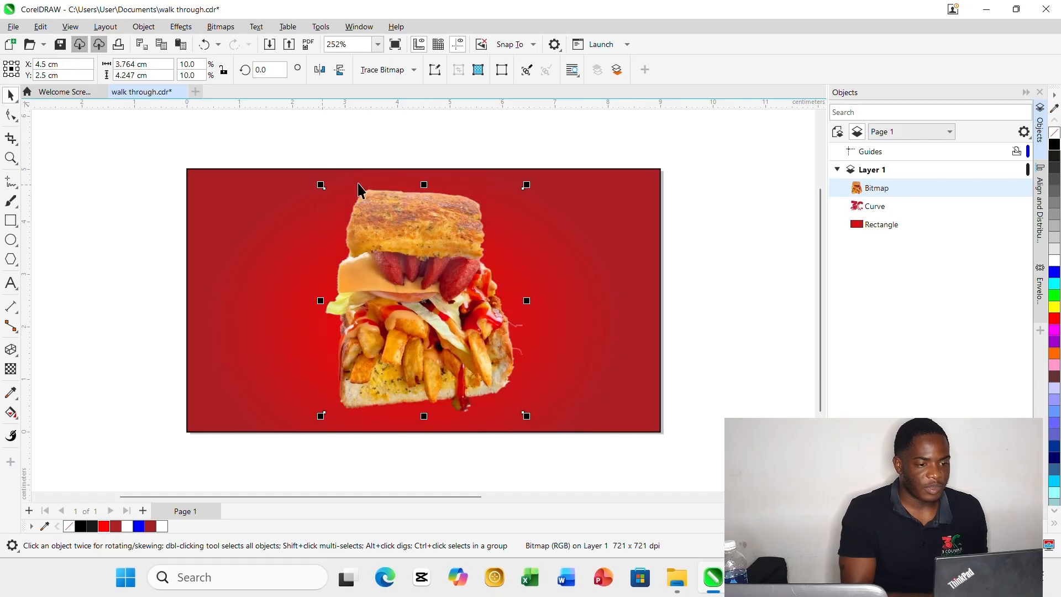
pyautogui.click(710, 218)
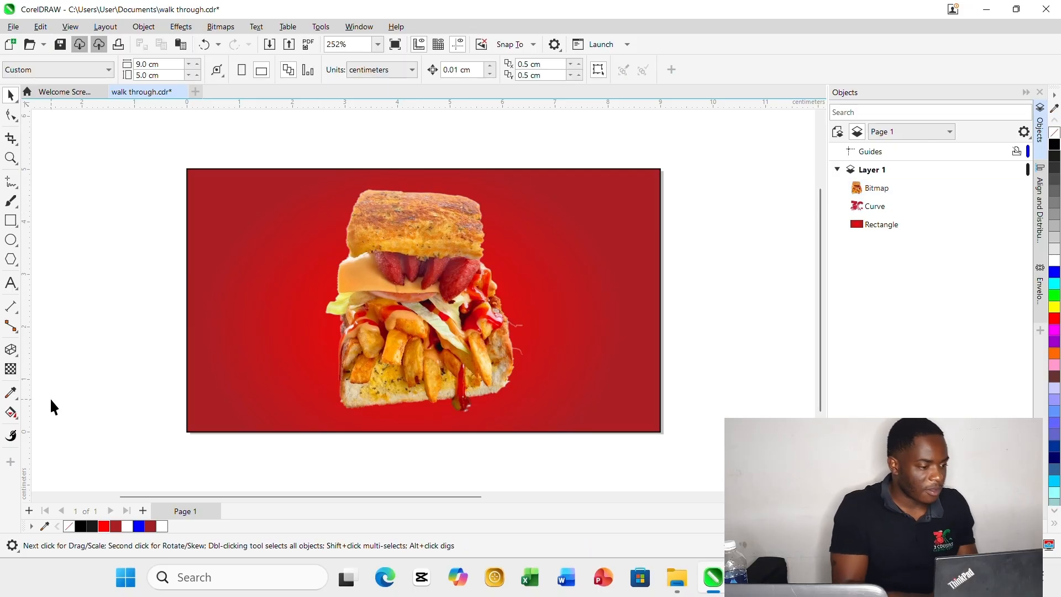
# Sample the orange of the sandwich's cheese slice with the Color Eyedropper and apply it as the background rectangle's fill.
pyautogui.click(10, 393)
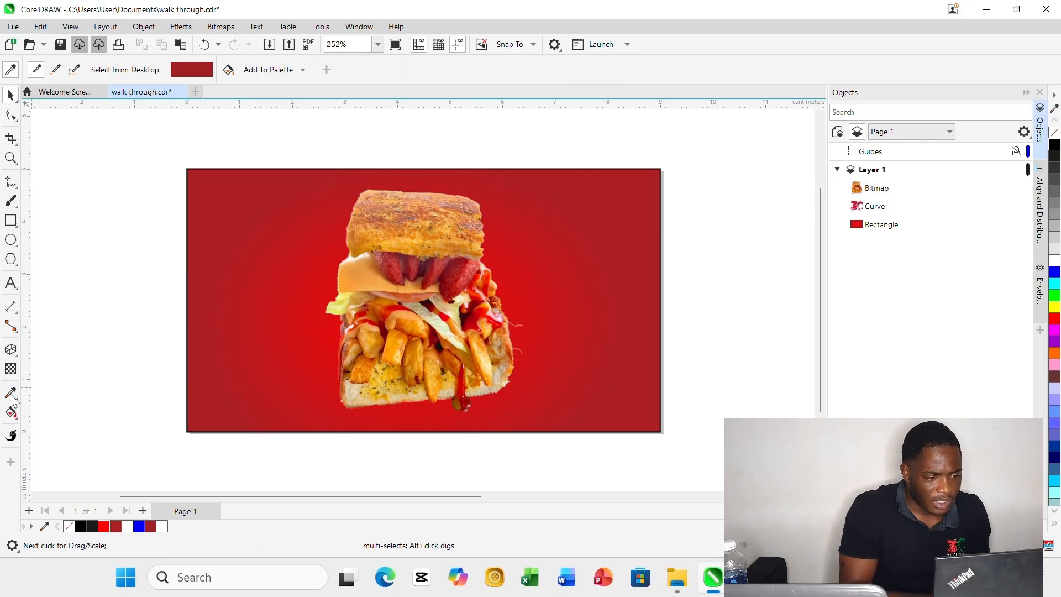
pyautogui.click(352, 274)
pyautogui.click(256, 248)
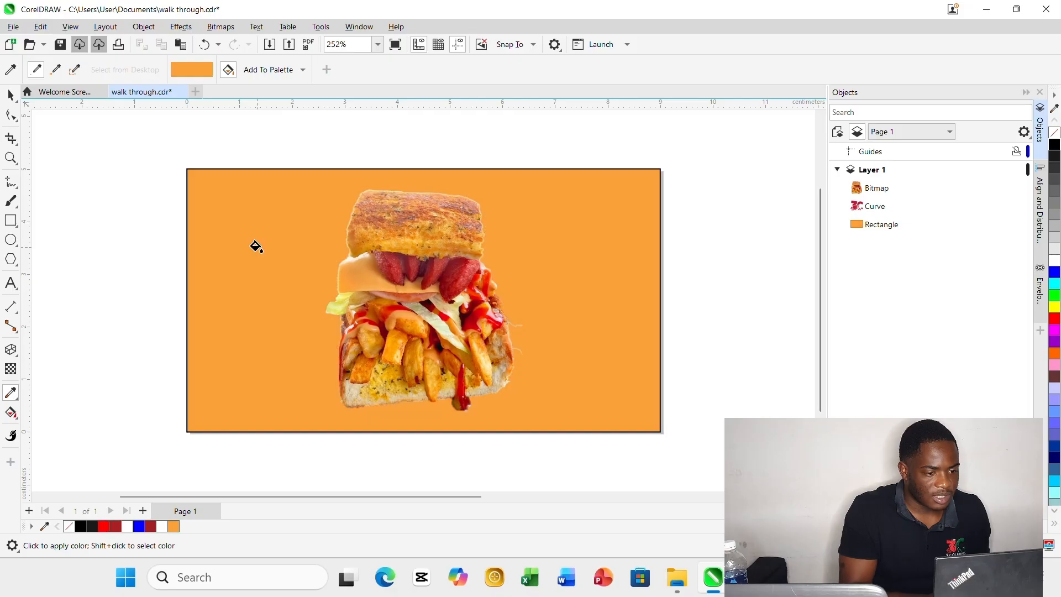
pyautogui.click(9, 96)
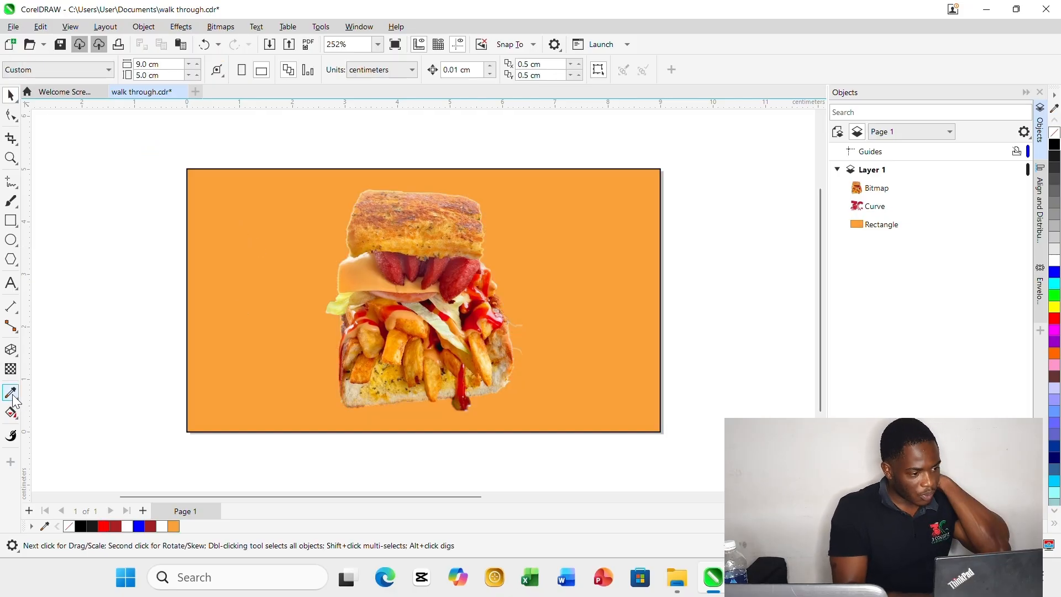
# Apply a vertical orange fountain fill to the background rectangle with the Interactive Fill tool, from near its bottom edge to above its top edge.
pyautogui.click(11, 418)
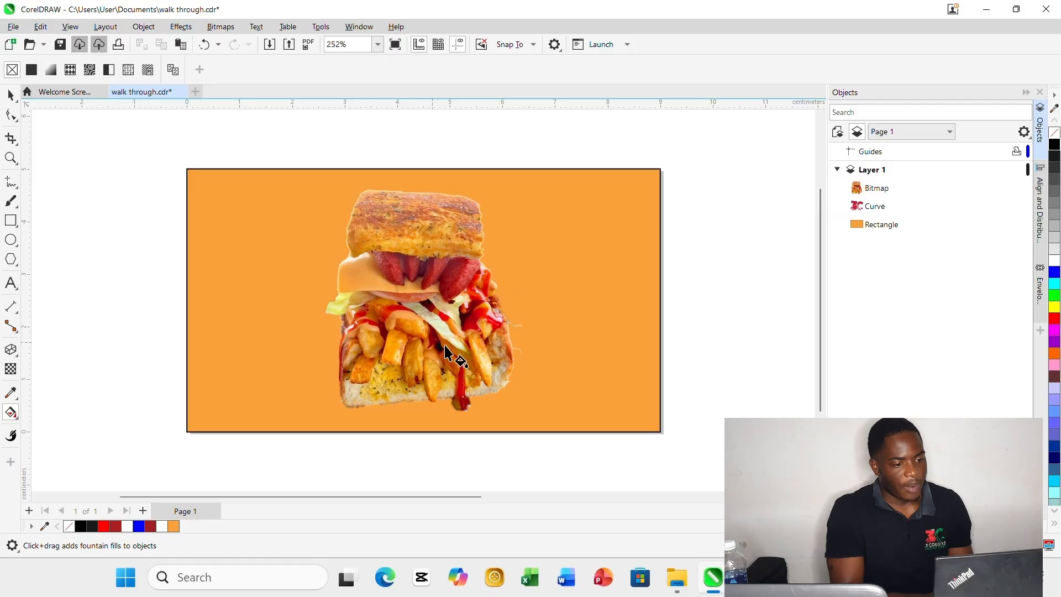
pyautogui.click(529, 380)
pyautogui.moveTo(585, 390); pyautogui.dragTo(485, 148)
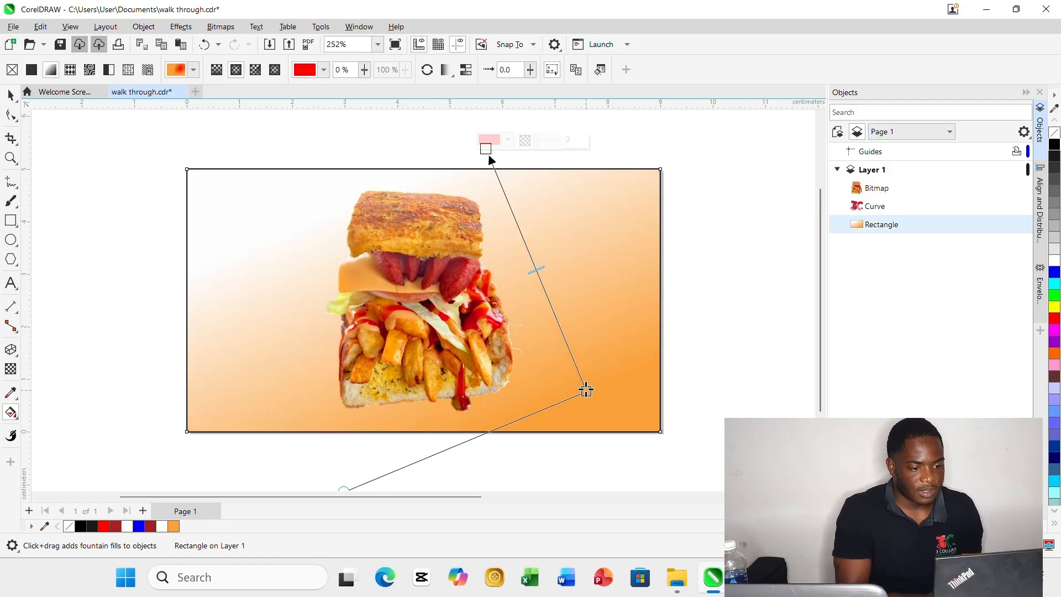
pyautogui.moveTo(585, 391); pyautogui.dragTo(438, 382)
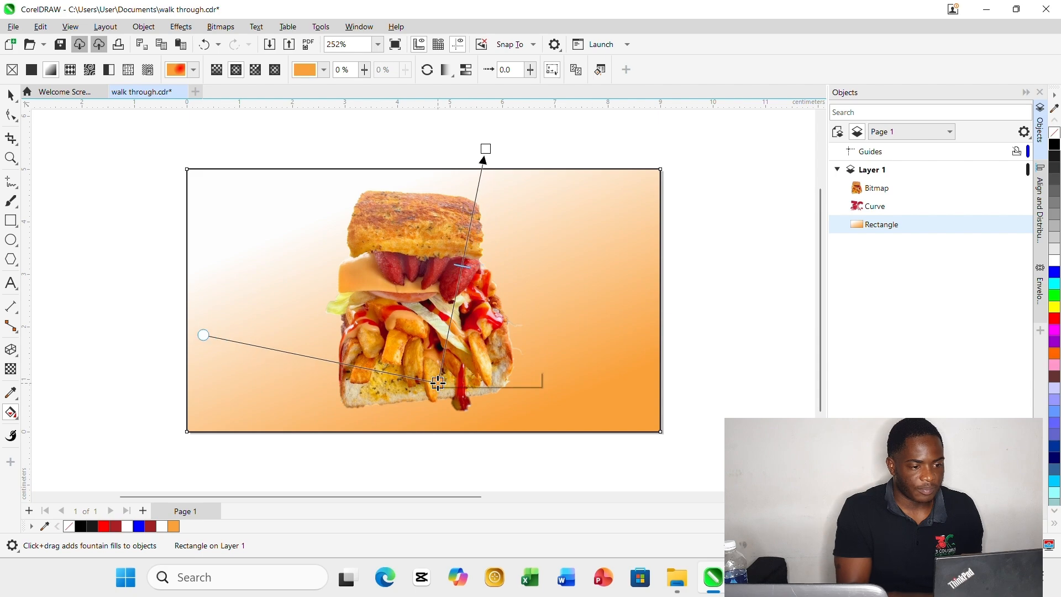
pyautogui.moveTo(456, 149); pyautogui.dragTo(438, 143)
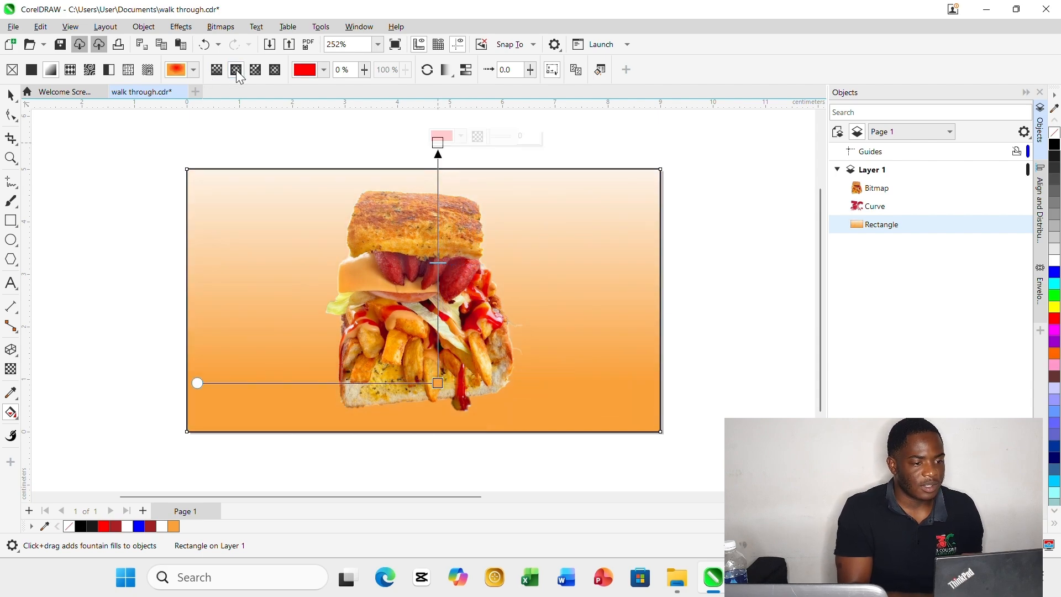
# Change the background's fountain fill to elliptical and adjust its nodes so the red centre sits behind the sandwich and orange surrounds it.
pyautogui.click(255, 69)
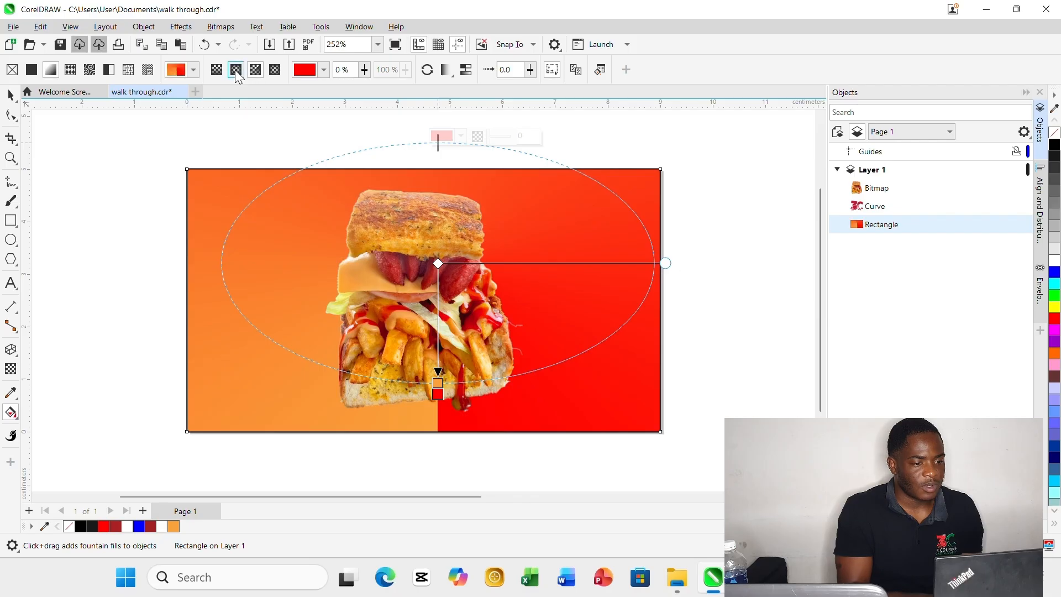
pyautogui.click(236, 69)
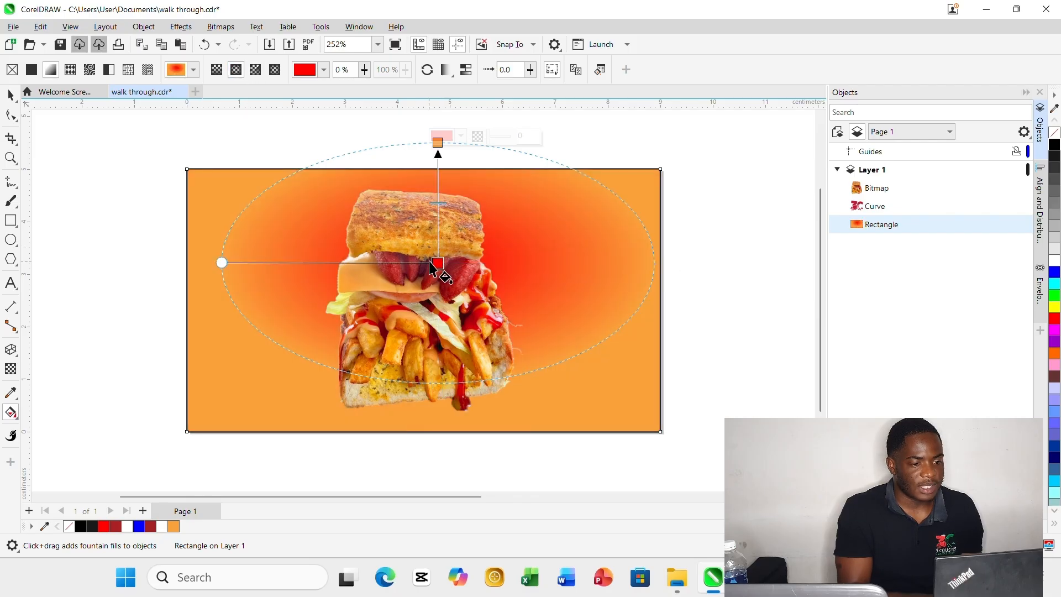
pyautogui.moveTo(221, 263); pyautogui.dragTo(203, 316)
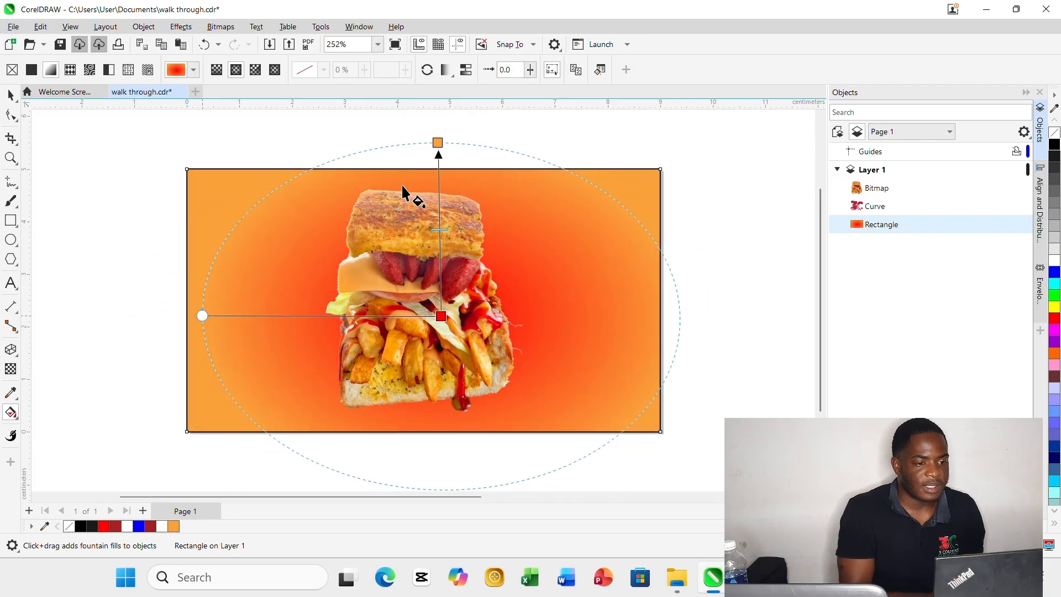
pyautogui.moveTo(437, 142); pyautogui.dragTo(435, 155)
# Change the colour of the elliptical fill's outer node to bright orange #FFA600.
pyautogui.click(458, 148)
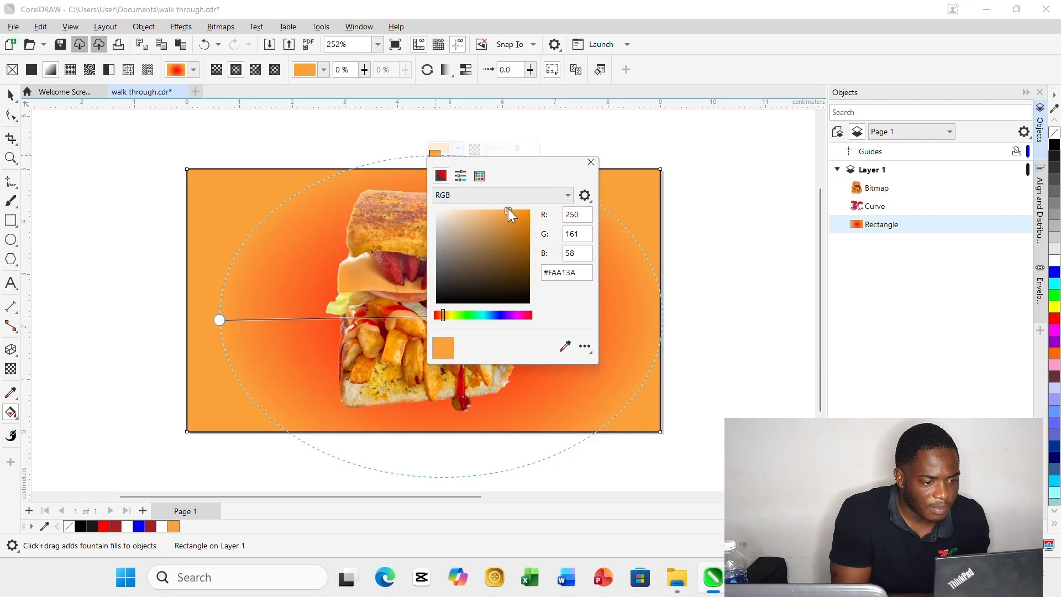
pyautogui.moveTo(509, 210); pyautogui.dragTo(520, 219)
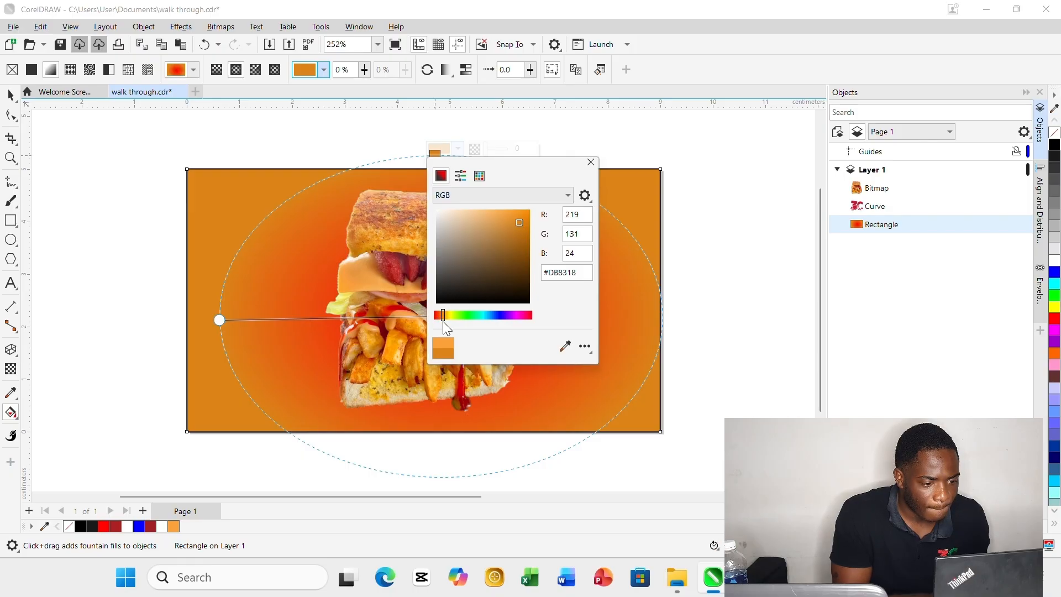
pyautogui.moveTo(442, 317); pyautogui.dragTo(445, 317)
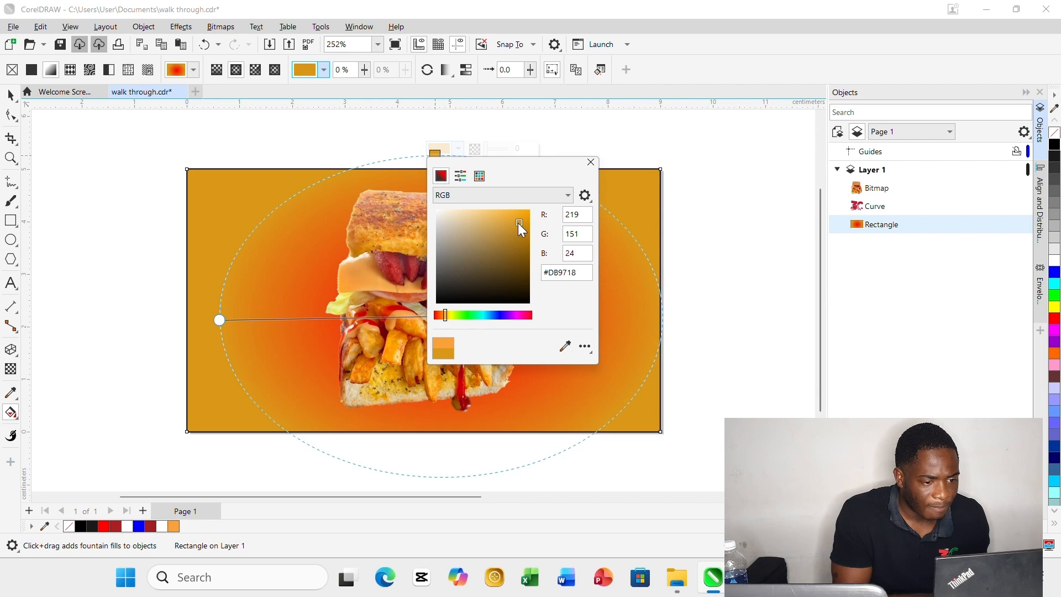
pyautogui.moveTo(518, 223); pyautogui.dragTo(536, 189)
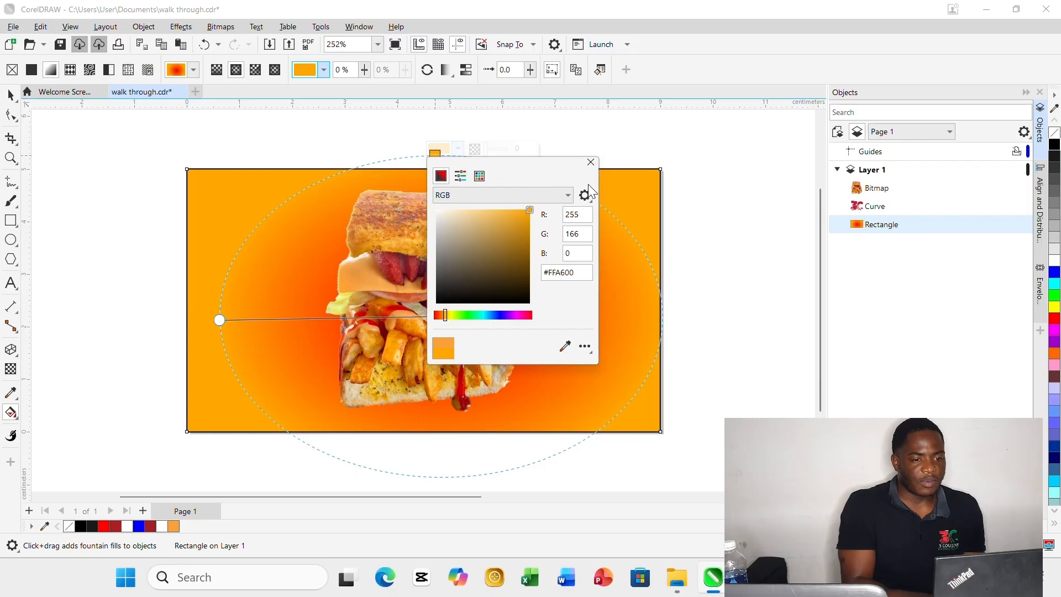
pyautogui.click(590, 162)
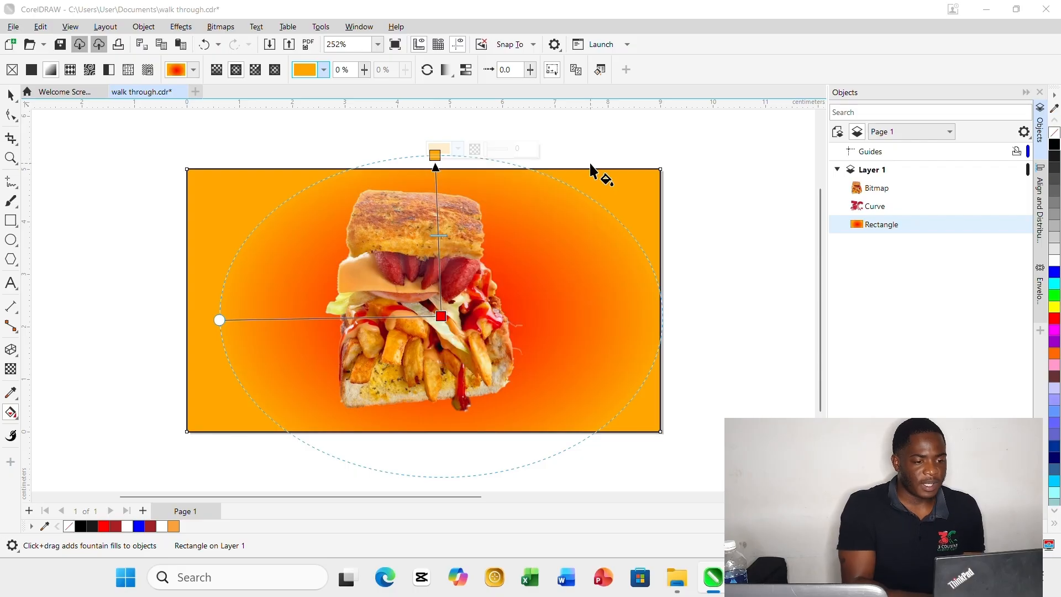
# Change the elliptical fill's centre node from red to light orange #FFBB6E and leave the Interactive Fill tool.
pyautogui.click(440, 316)
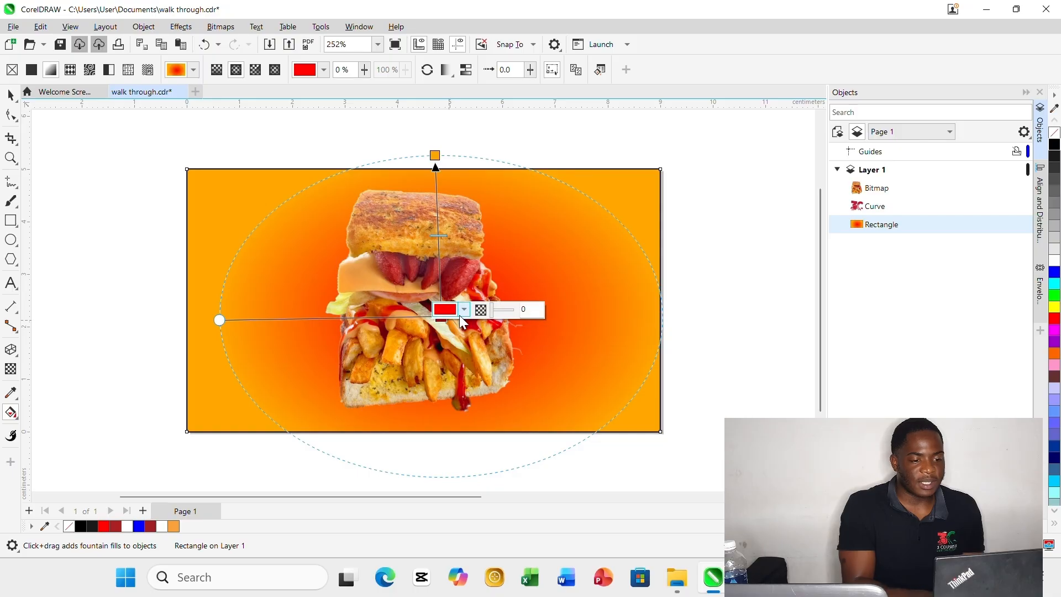
pyautogui.click(464, 309)
pyautogui.click(486, 337)
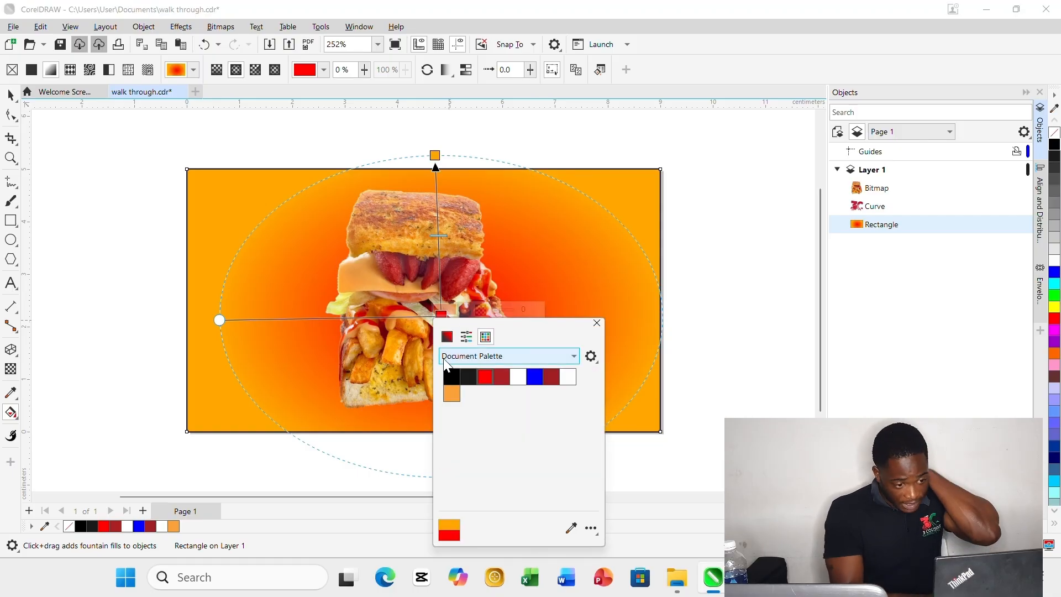
pyautogui.click(453, 392)
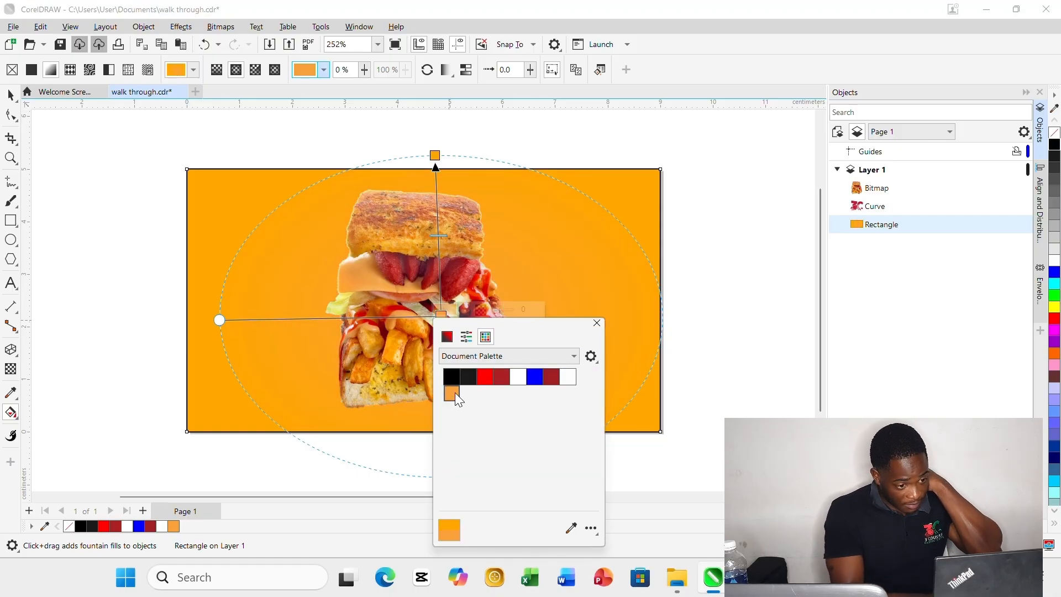
pyautogui.click(449, 338)
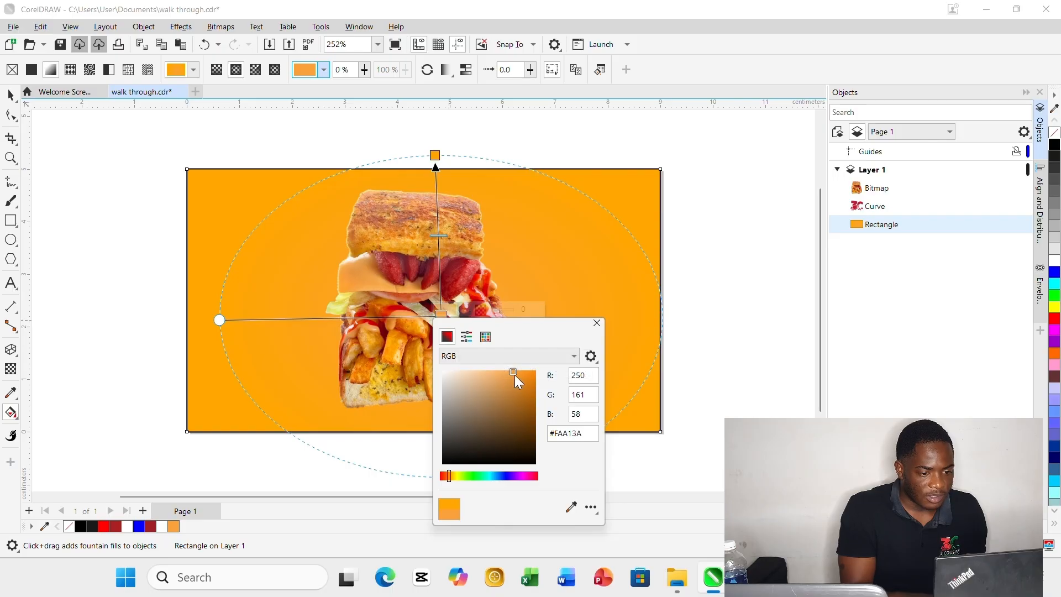
pyautogui.moveTo(509, 366); pyautogui.dragTo(503, 362)
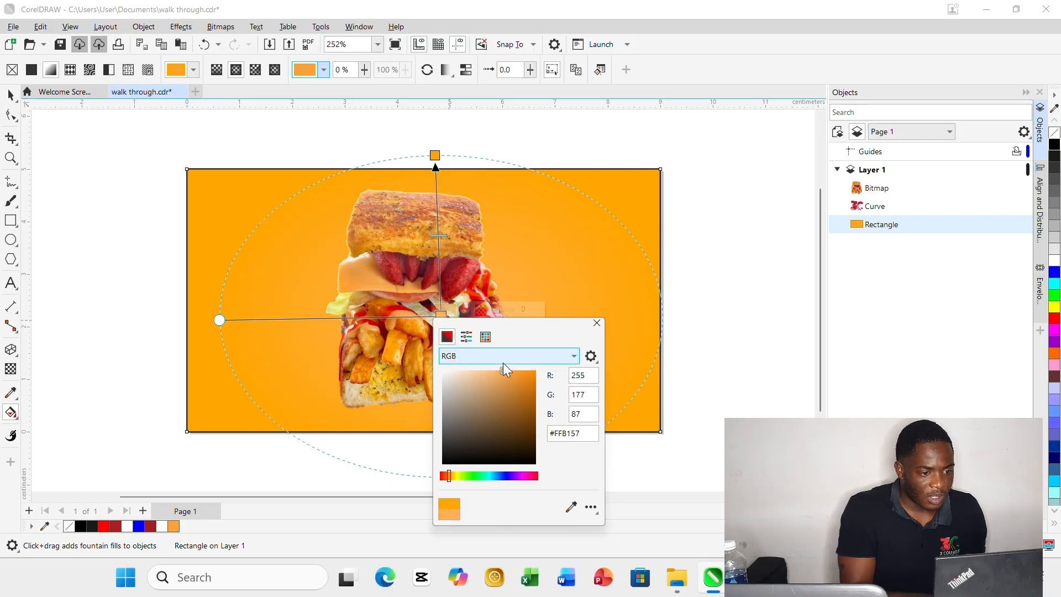
pyautogui.click(502, 362)
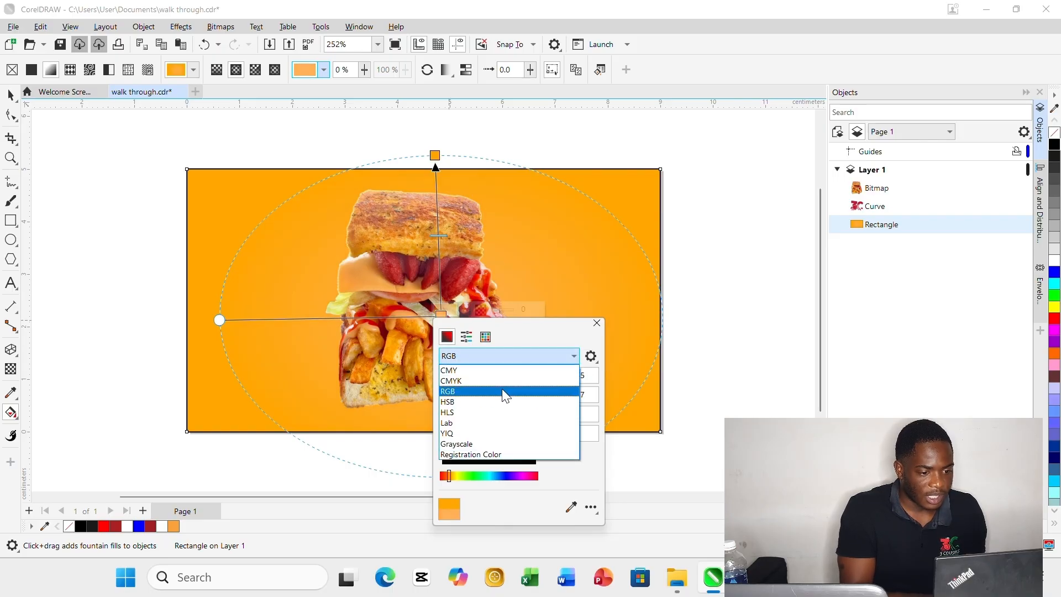
pyautogui.click(501, 389)
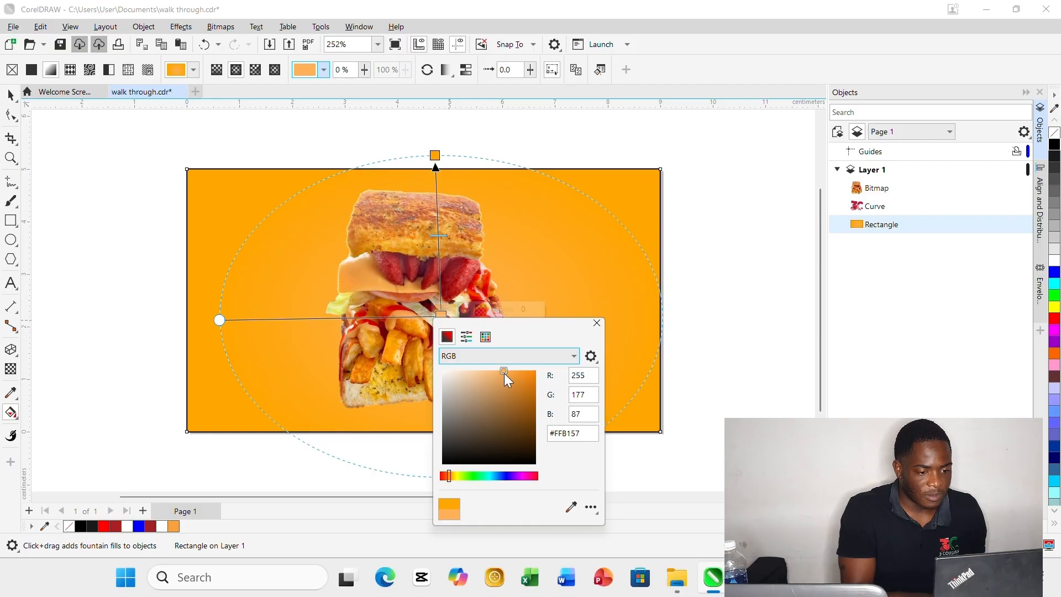
pyautogui.moveTo(504, 373); pyautogui.dragTo(496, 370)
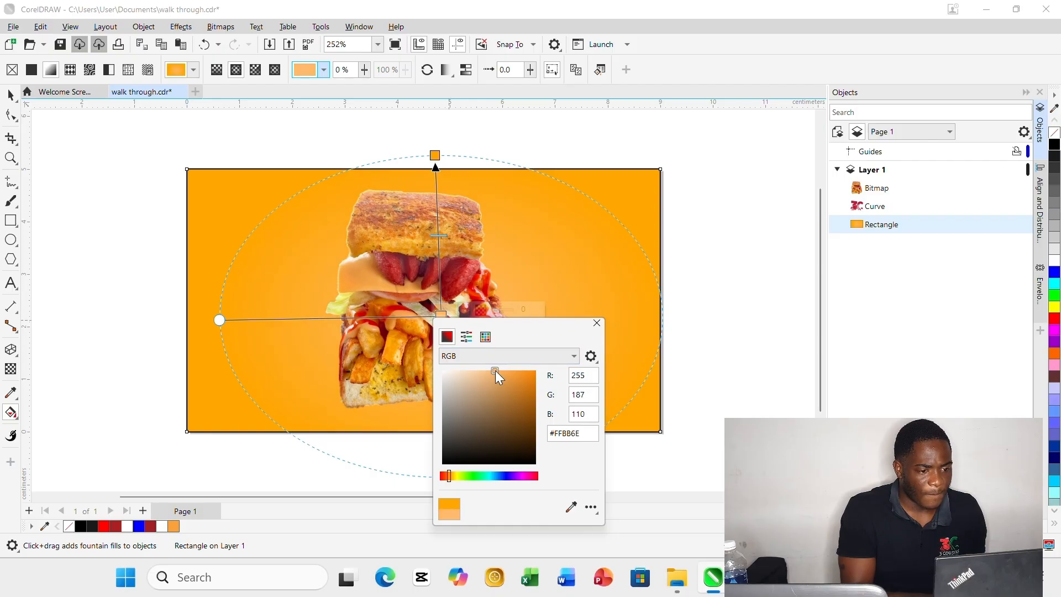
pyautogui.click(597, 322)
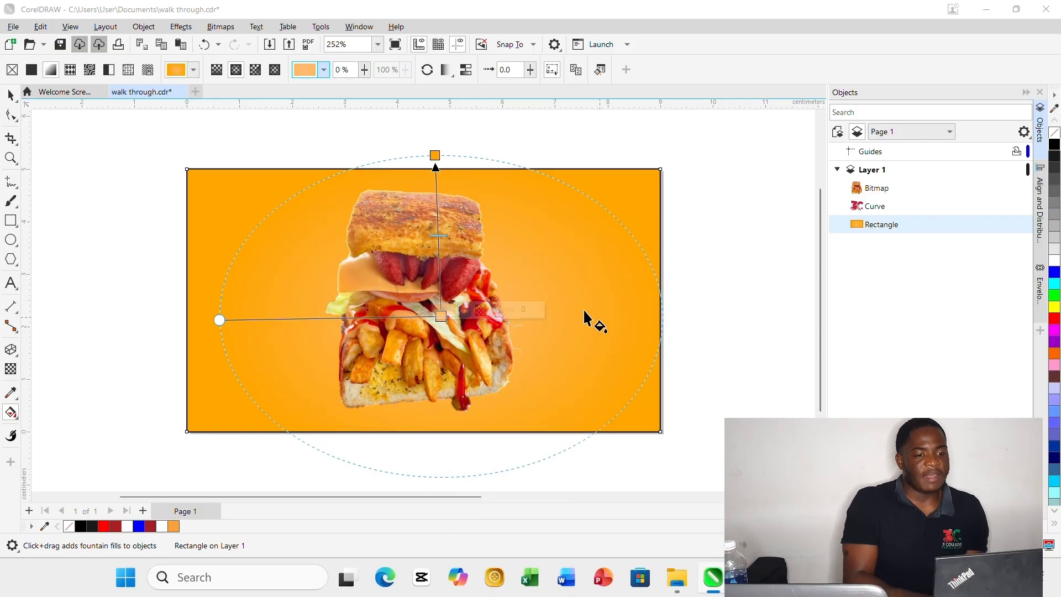
pyautogui.click(9, 95)
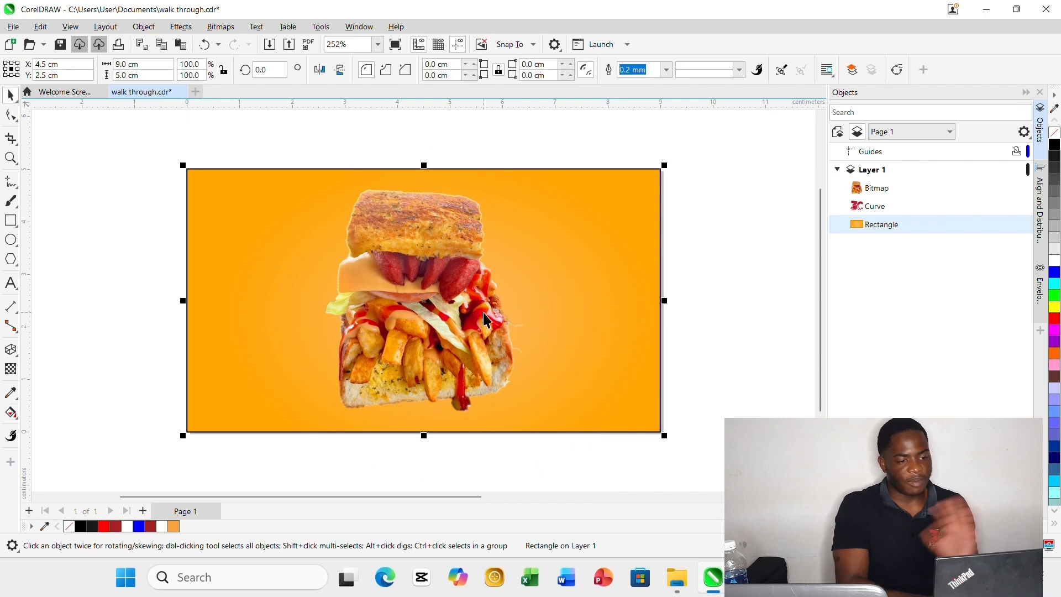
pyautogui.click(718, 315)
# Delete the gradient background rectangle and the sandwich bitmap from the page.
pyautogui.click(575, 301)
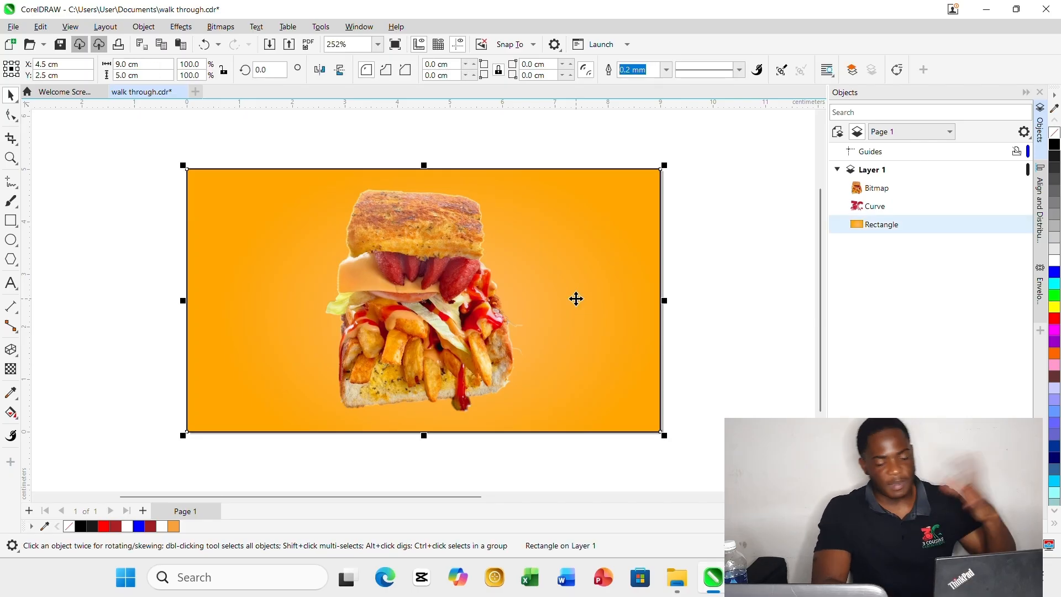
pyautogui.press('Delete')
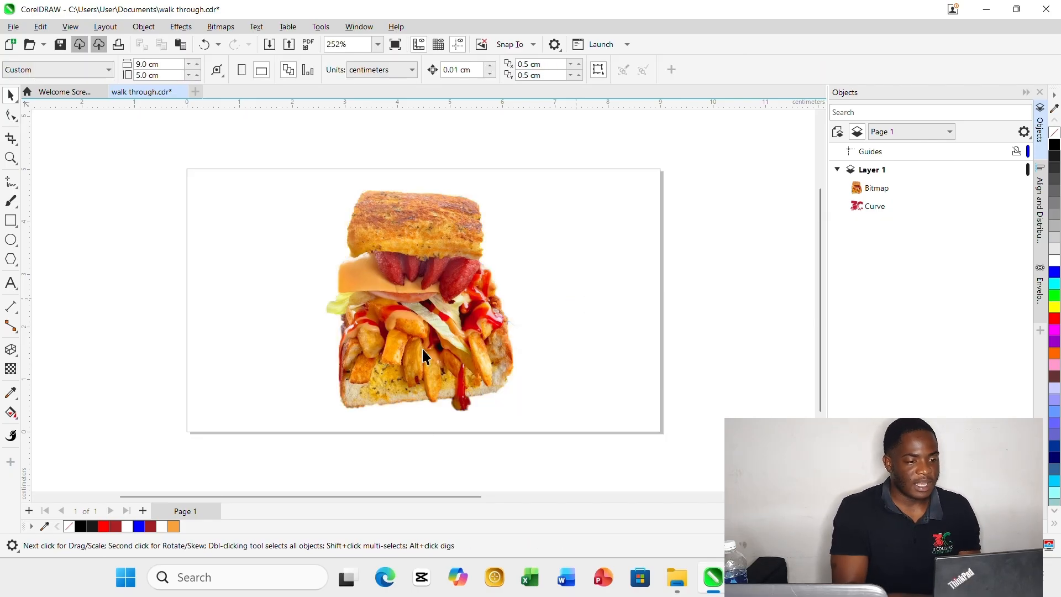
pyautogui.click(421, 347)
pyautogui.press('Delete')
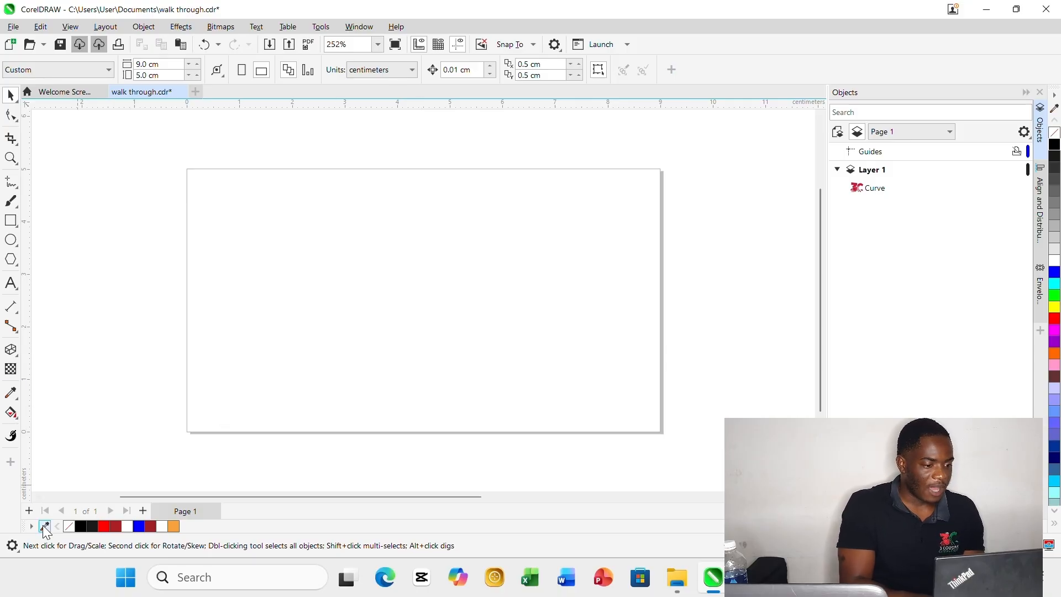
# Create a page-sized 9 × 5 cm rectangle, fill it with dark red from the document palette, and deselect it.
pyautogui.doubleClick(9, 221)
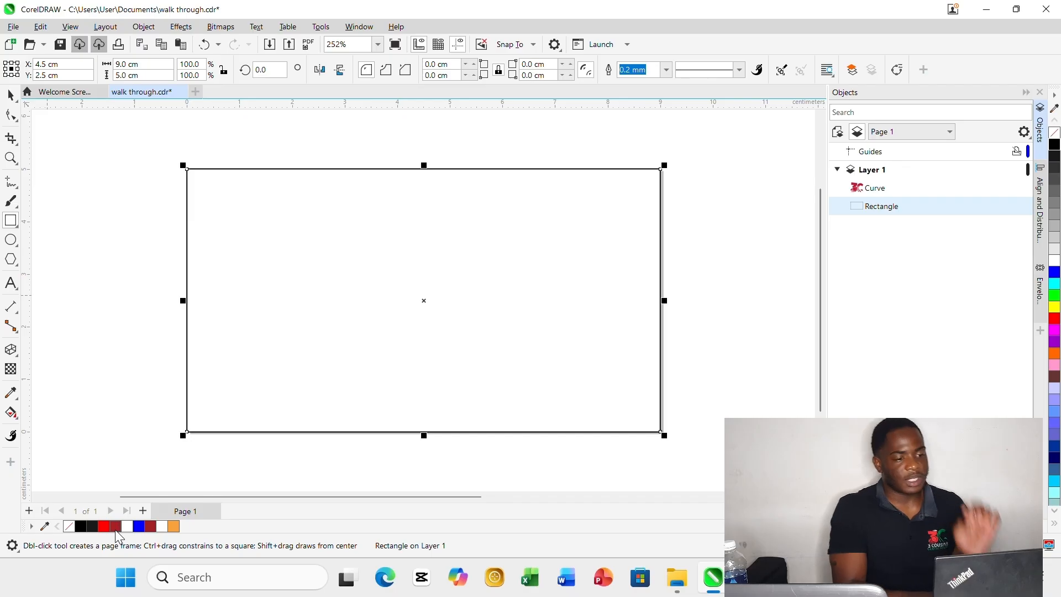
pyautogui.click(116, 527)
pyautogui.click(101, 390)
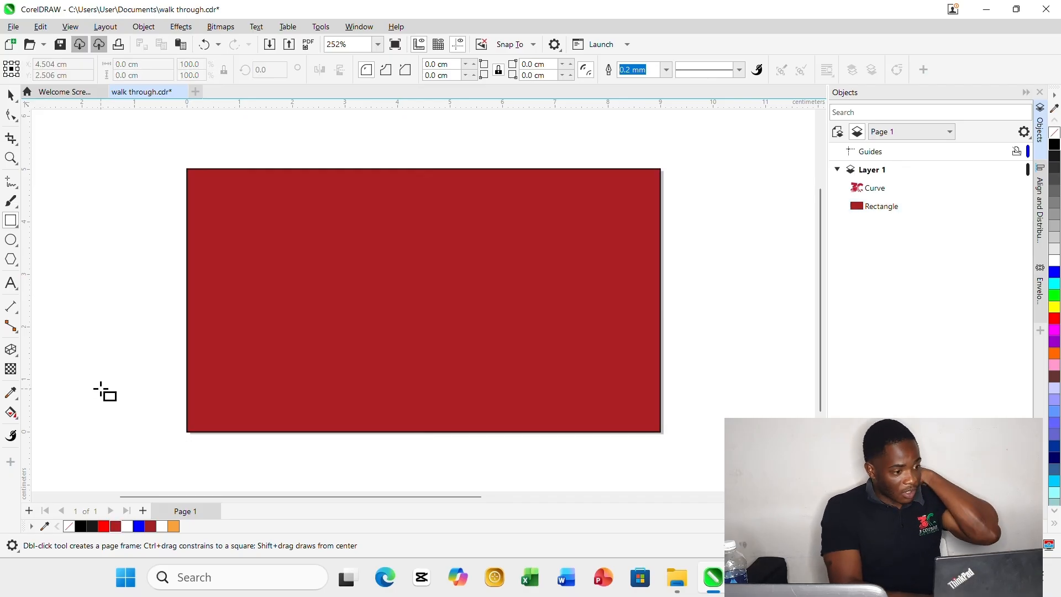
# Draw an ellipse about 1.29 × 0.80 cm in the empty area left of the page as a figure's head.
pyautogui.click(16, 420)
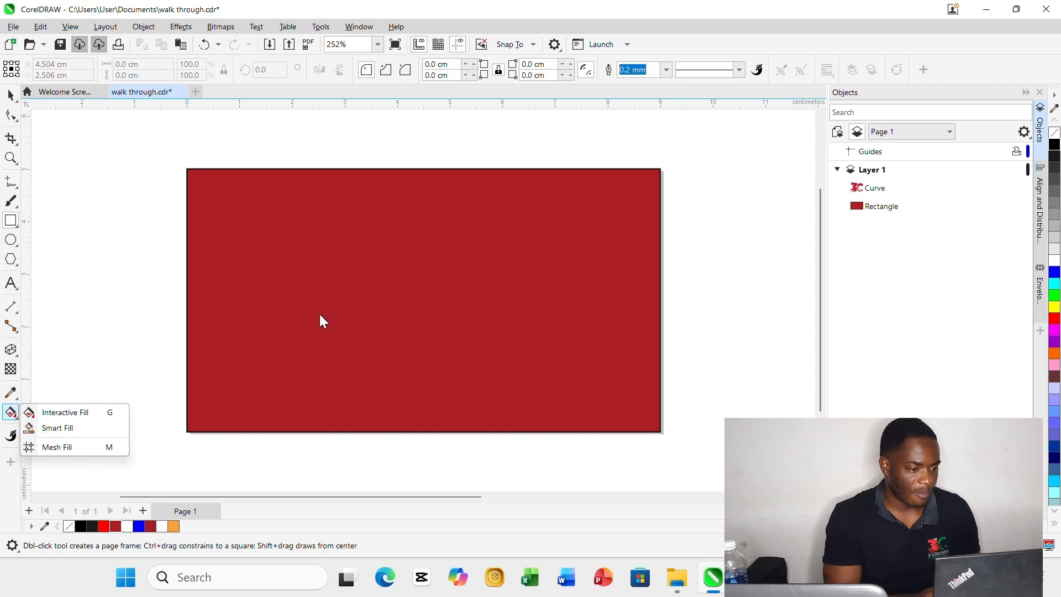
pyautogui.scroll(-3, 331, 313)
pyautogui.scroll(-2, 333, 313)
pyautogui.click(16, 264)
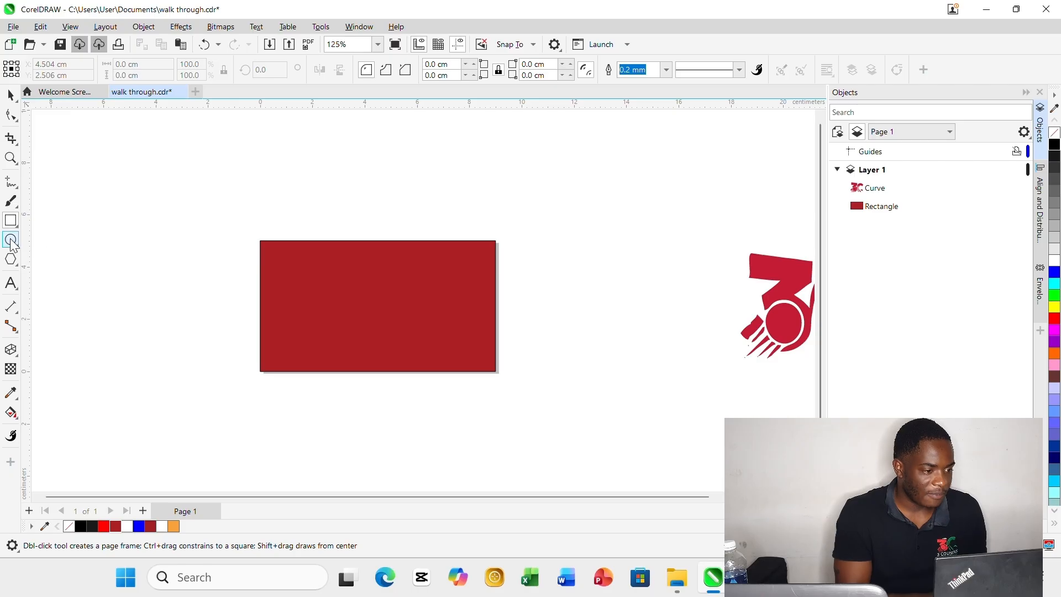
pyautogui.click(12, 242)
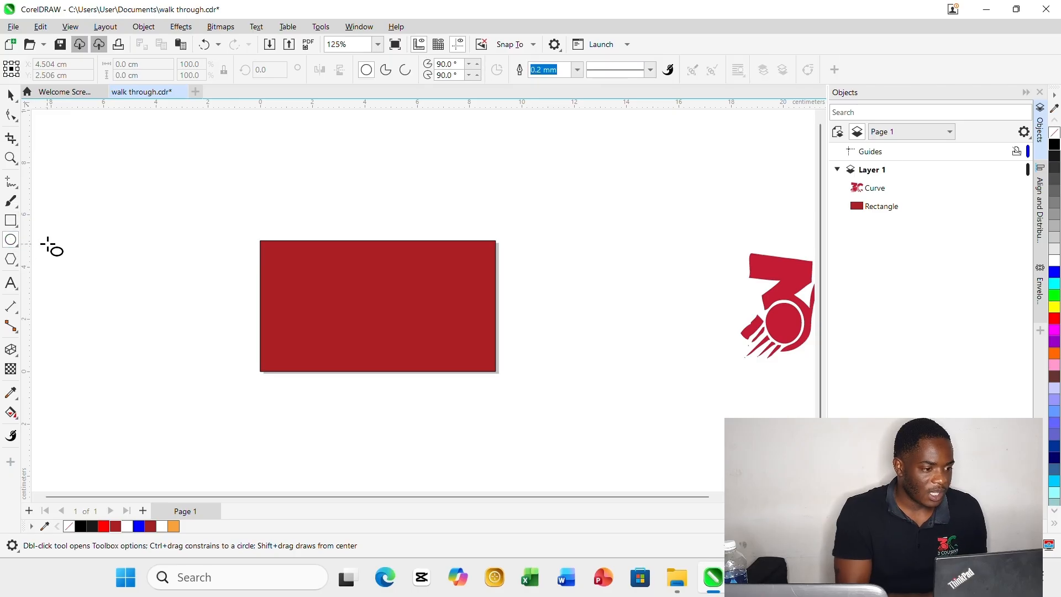
pyautogui.moveTo(111, 243); pyautogui.dragTo(142, 266)
pyautogui.moveTo(150, 270); pyautogui.dragTo(151, 271)
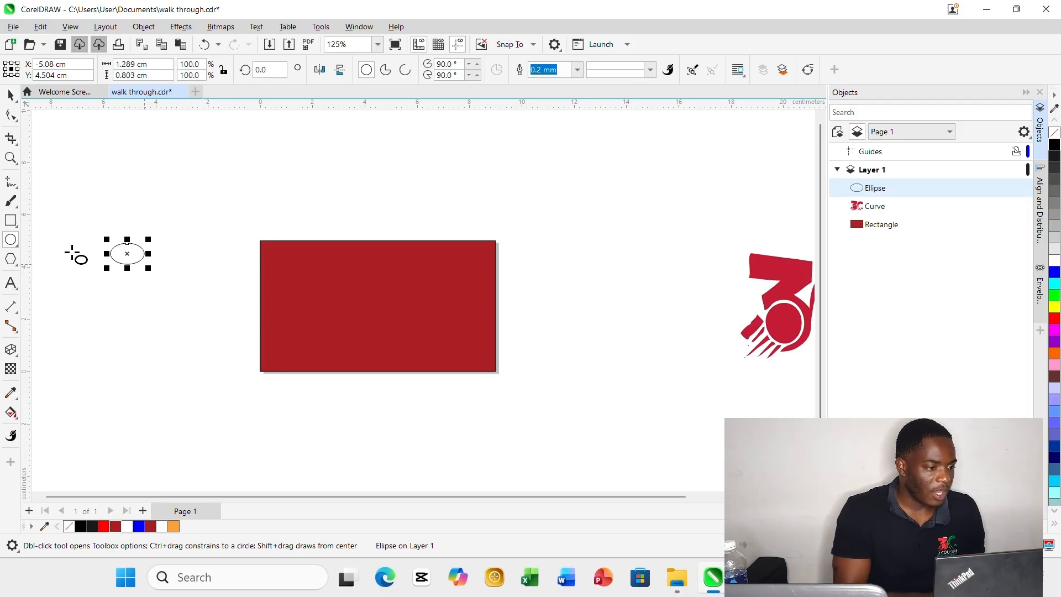
# With the 2-Point Line tool, draw both neck sides below the ellipse and extend the right one into a horizontal upper arm line.
pyautogui.click(17, 190)
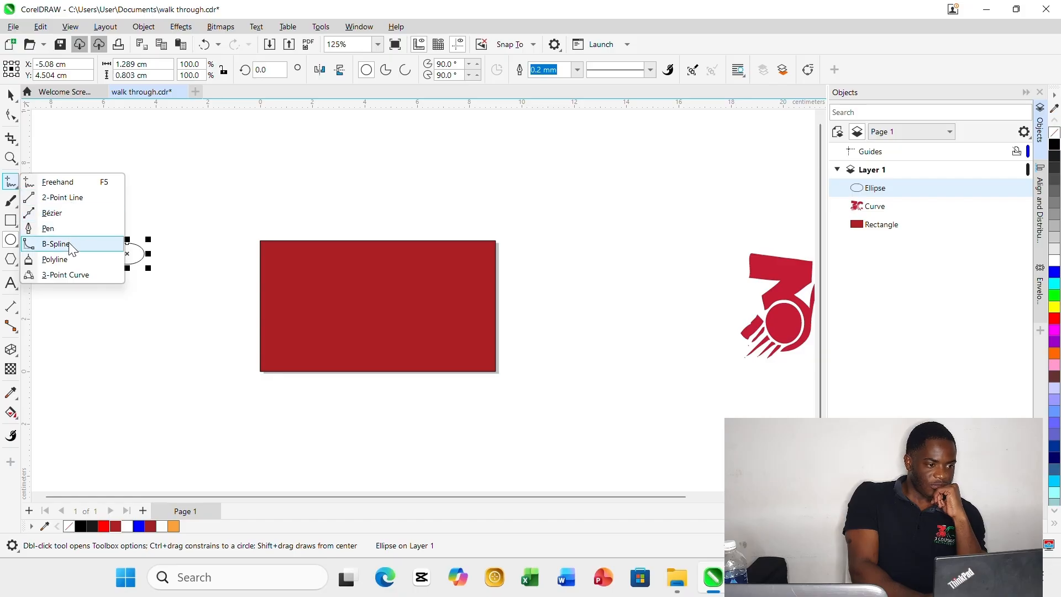
pyautogui.click(82, 198)
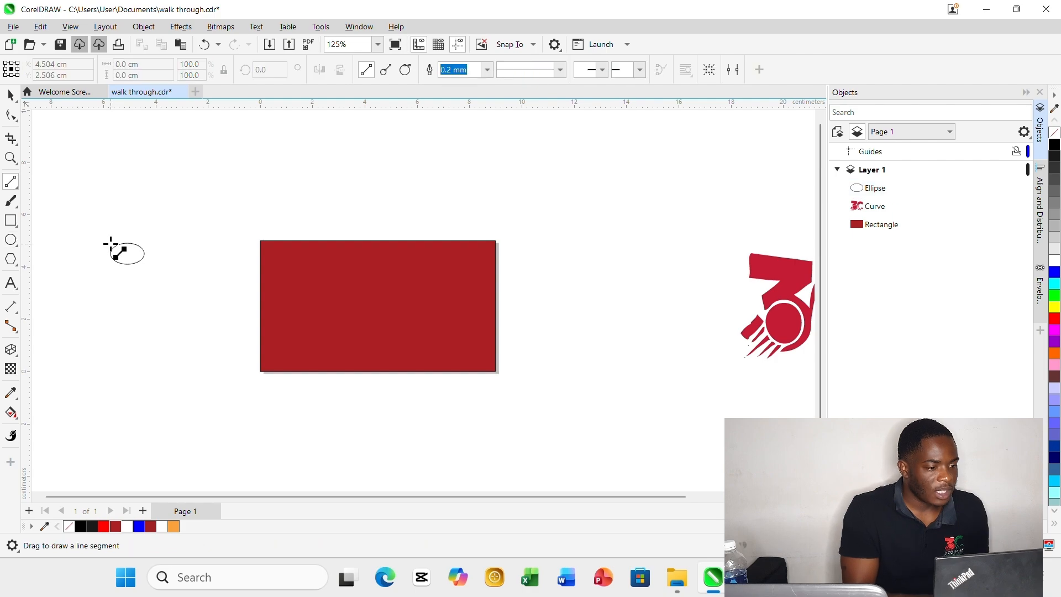
pyautogui.scroll(3, 114, 255)
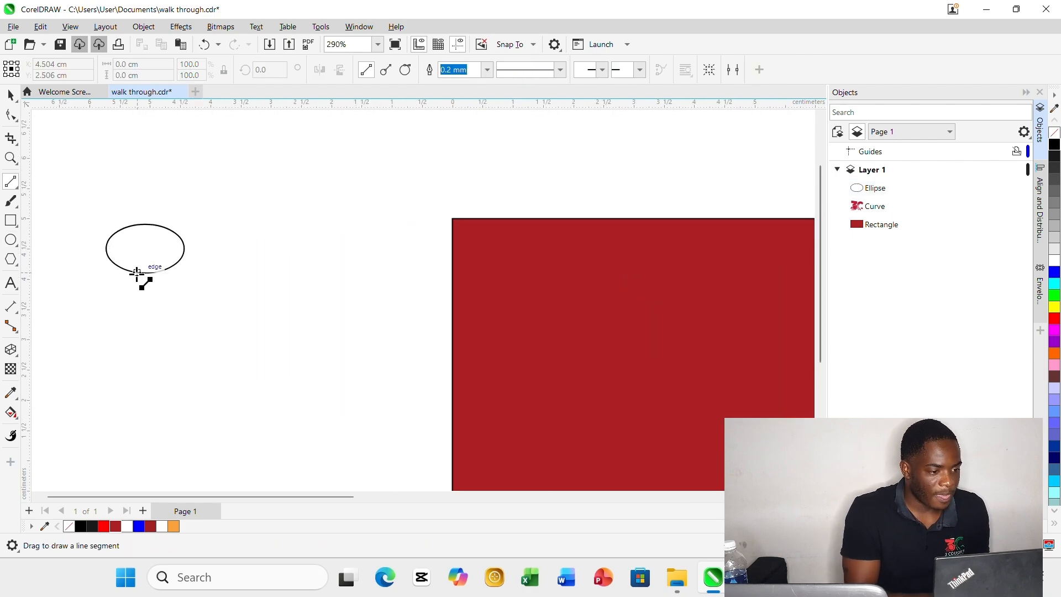
pyautogui.moveTo(134, 272)
pyautogui.mouseDown()
pyautogui.moveTo(134, 299)
pyautogui.moveTo(158, 291)
pyautogui.moveTo(157, 305)
pyautogui.moveTo(252, 305)
pyautogui.mouseUp()
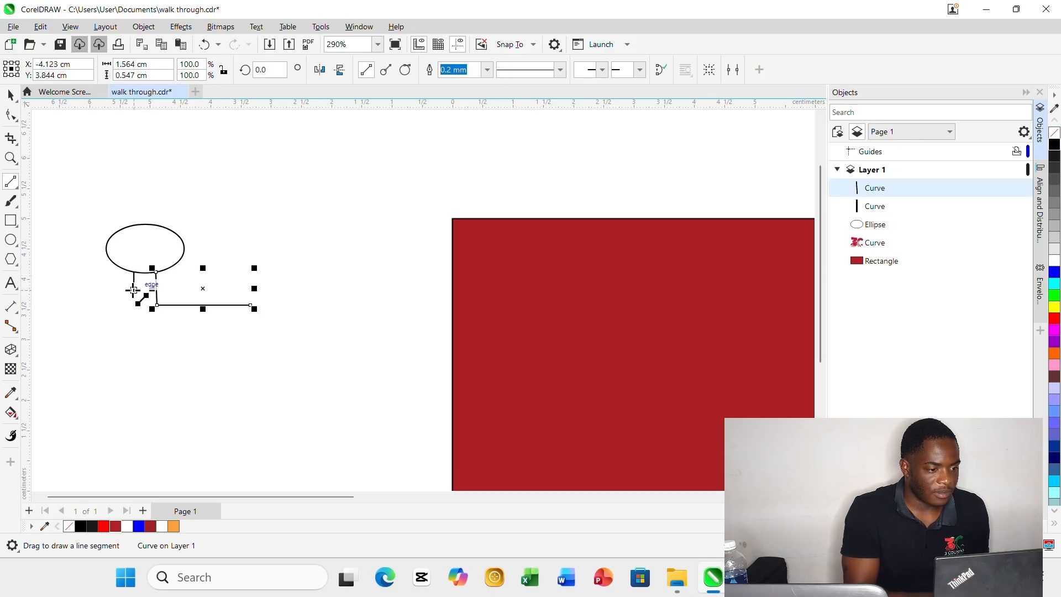
# Add the figure's left arm lines, both slanted torso sides, and the lower line of the right arm.
pyautogui.moveTo(133, 295)
pyautogui.mouseDown()
pyautogui.moveTo(133, 310)
pyautogui.moveTo(54, 325)
pyautogui.moveTo(106, 331)
pyautogui.moveTo(119, 317)
pyautogui.mouseUp()
pyautogui.moveTo(119, 317); pyautogui.dragTo(75, 434)
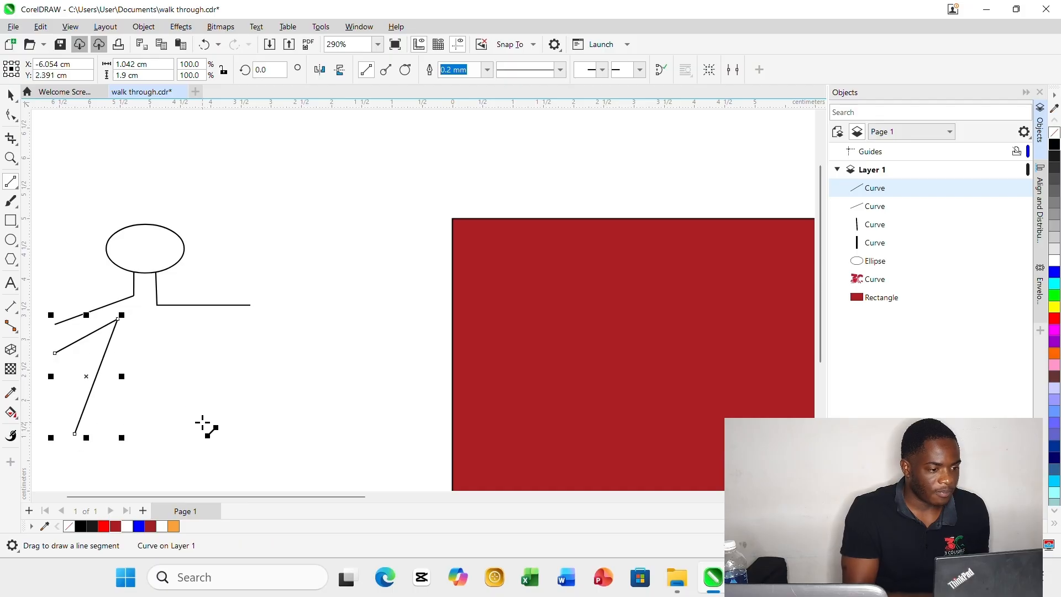
pyautogui.moveTo(202, 423); pyautogui.dragTo(266, 321)
# Draw a slanted waist line about 3.64 cm wide across the torso and outline both legs beneath it with connected line segments.
pyautogui.scroll(-3, 211, 362)
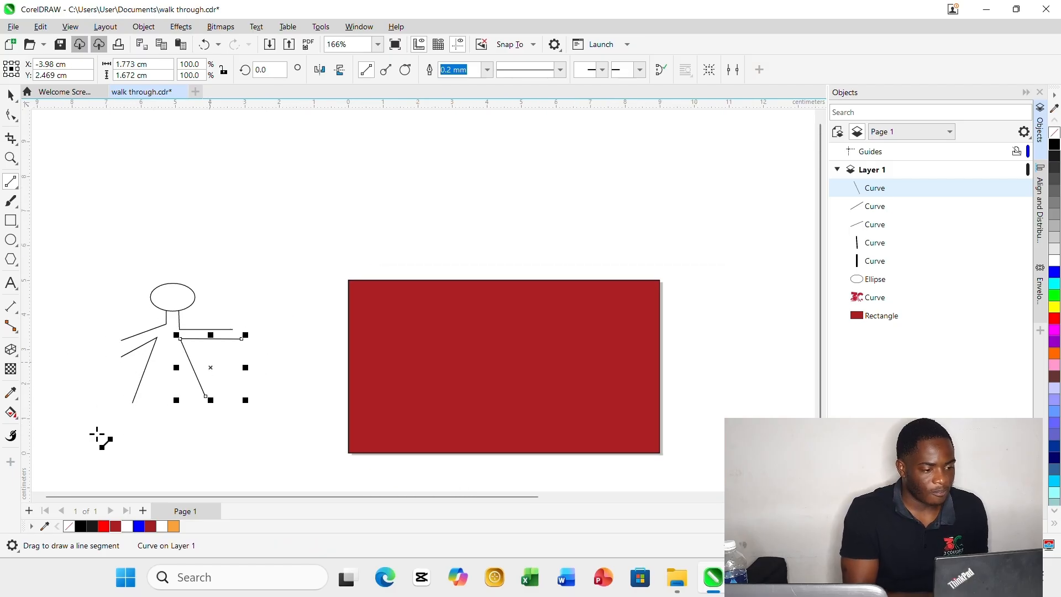
pyautogui.moveTo(102, 415); pyautogui.dragTo(180, 393)
pyautogui.scroll(4, 157, 403)
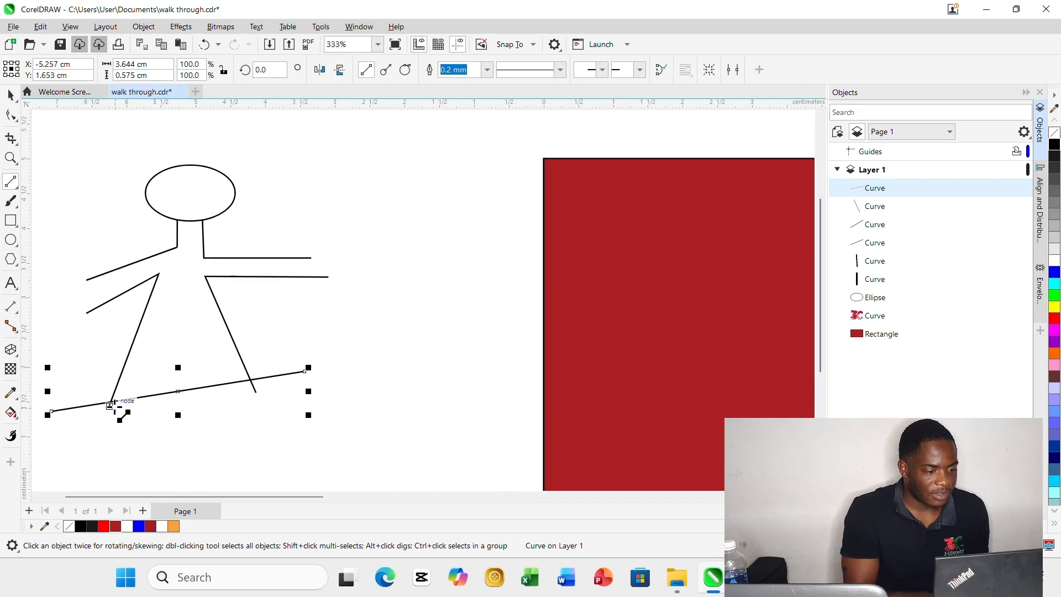
pyautogui.scroll(-2, 116, 407)
pyautogui.scroll(-1, 113, 406)
pyautogui.moveTo(113, 406)
pyautogui.mouseDown()
pyautogui.moveTo(111, 488)
pyautogui.moveTo(153, 476)
pyautogui.moveTo(164, 416)
pyautogui.mouseUp()
pyautogui.moveTo(168, 453); pyautogui.dragTo(178, 370)
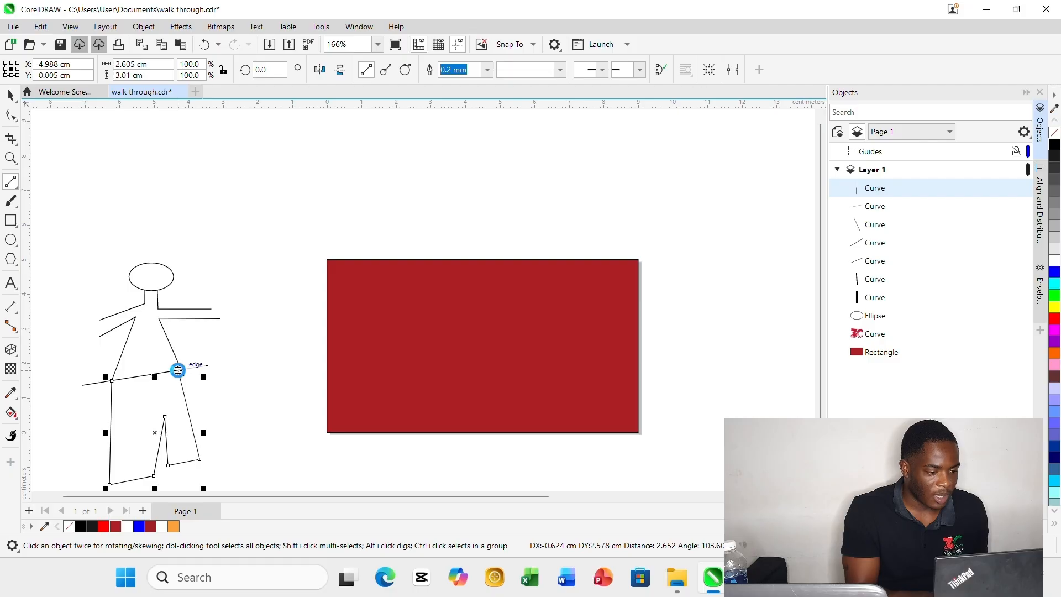
# Draw a vertical line about 1.4 cm tall at the end of each of the figure's arms and deselect everything.
pyautogui.scroll(-1, 142, 408)
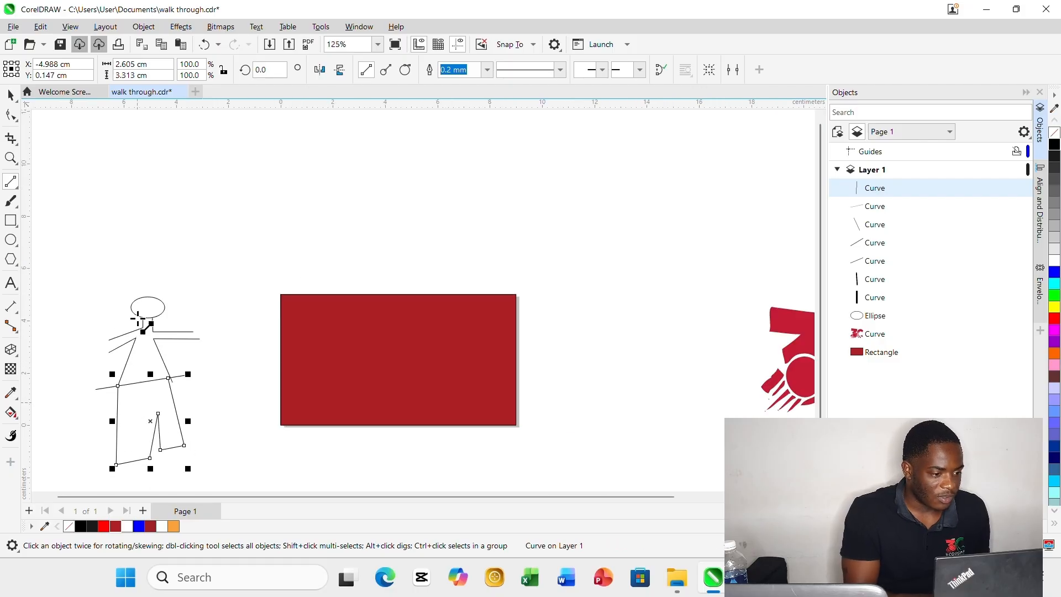
pyautogui.moveTo(109, 354); pyautogui.dragTo(109, 314)
pyautogui.moveTo(189, 353); pyautogui.dragTo(188, 310)
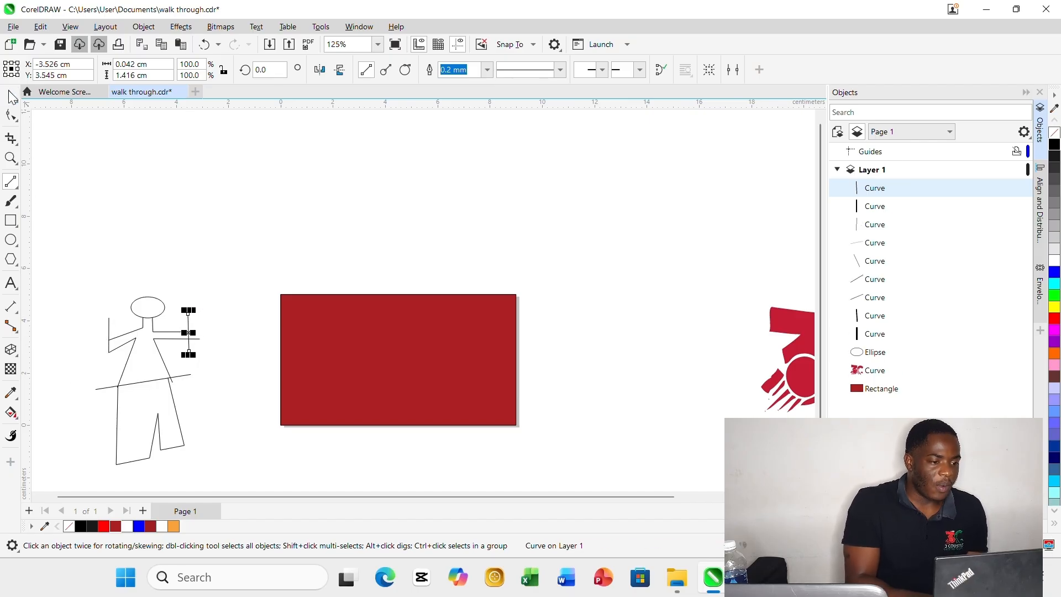
pyautogui.click(9, 94)
pyautogui.click(138, 474)
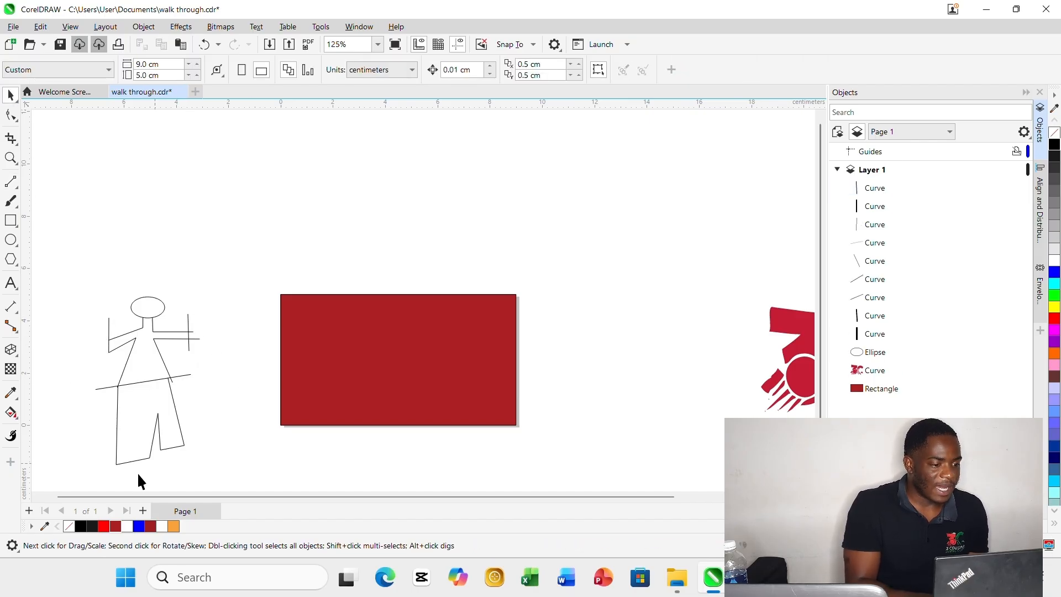
pyautogui.click(36, 495)
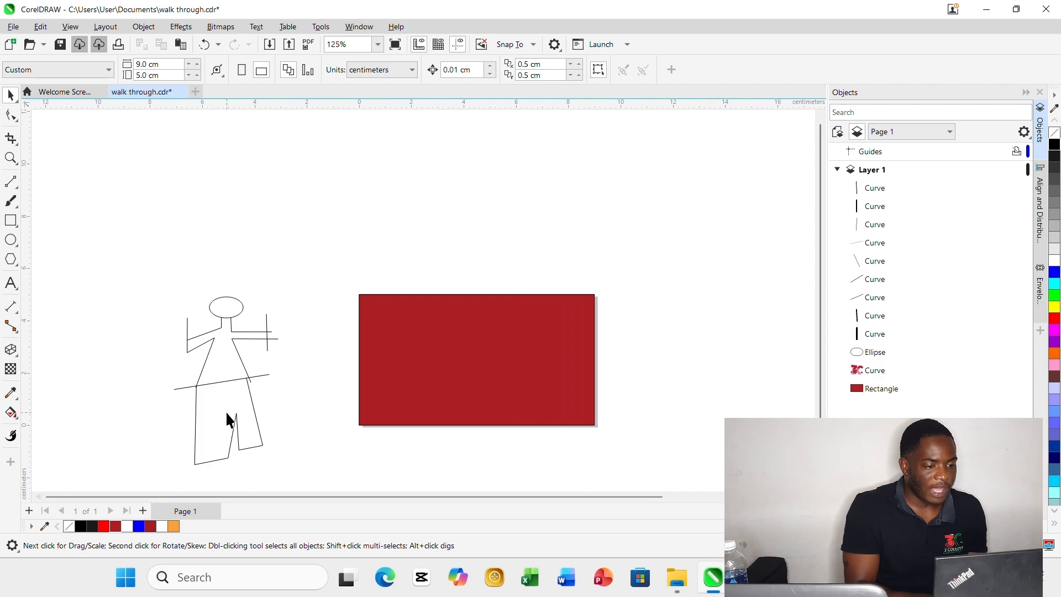
pyautogui.scroll(3, 171, 420)
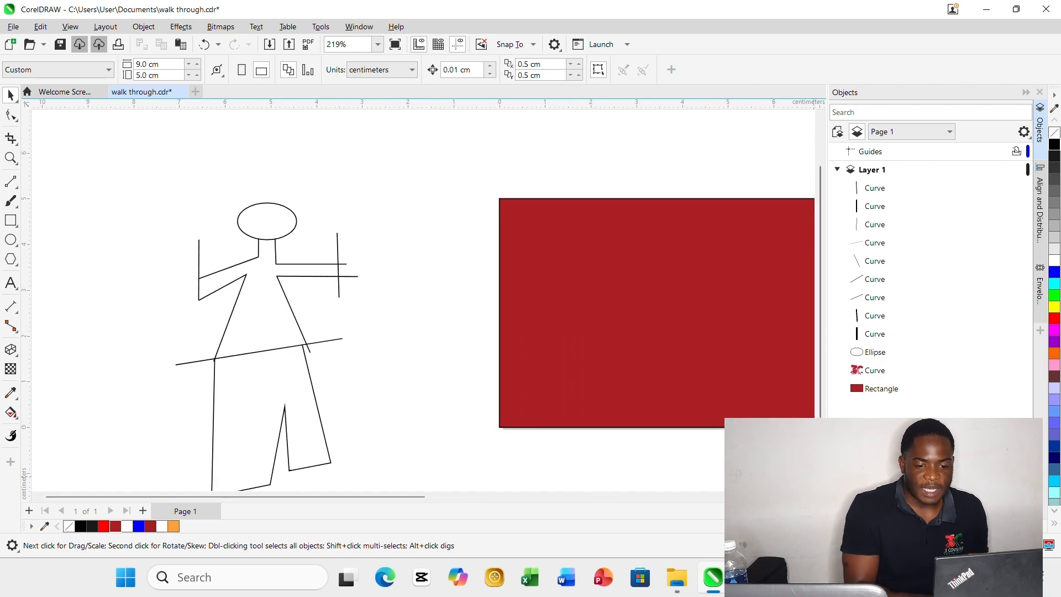
pyautogui.scroll(-1, 418, 298)
pyautogui.scroll(-1, 418, 299)
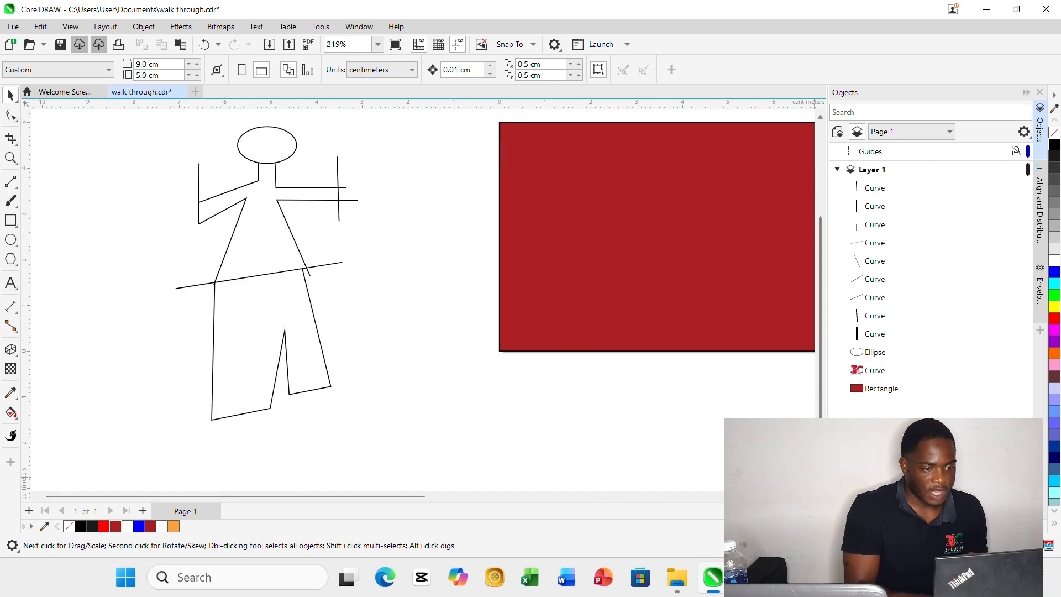
pyautogui.scroll(-1, 362, 340)
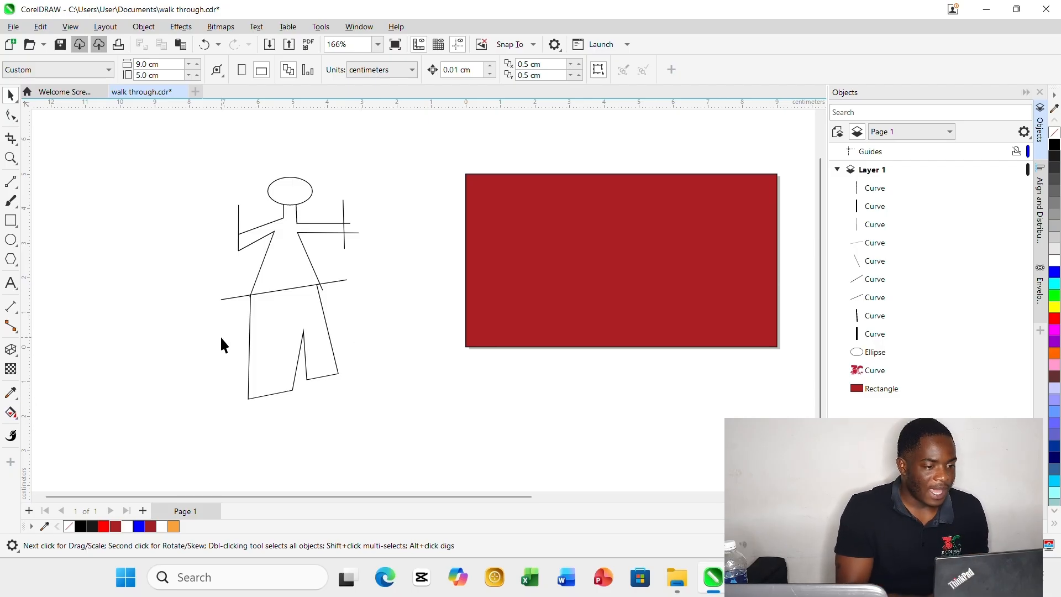
pyautogui.click(278, 330)
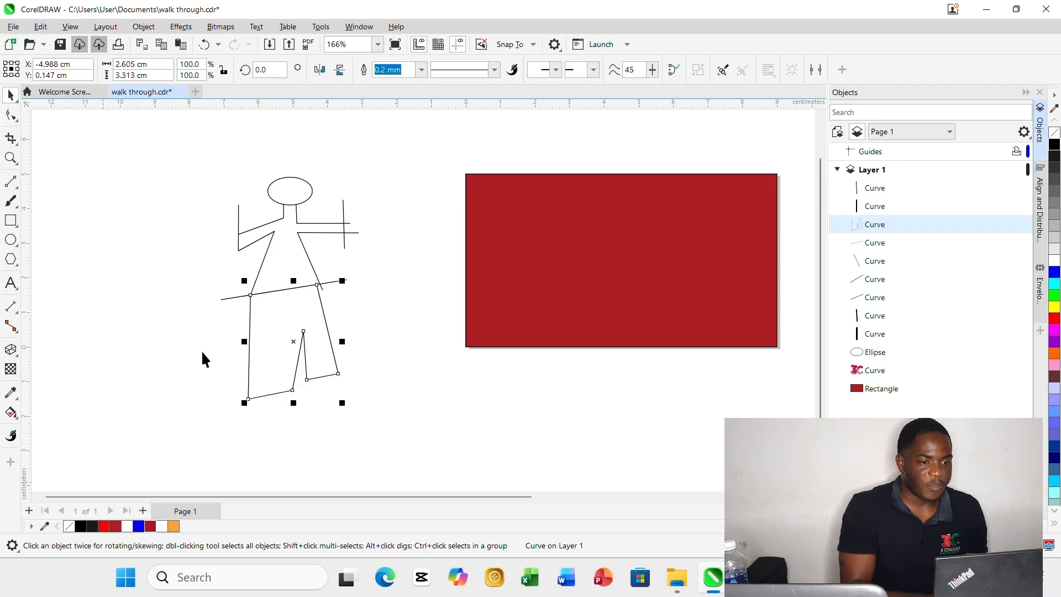
pyautogui.click(180, 389)
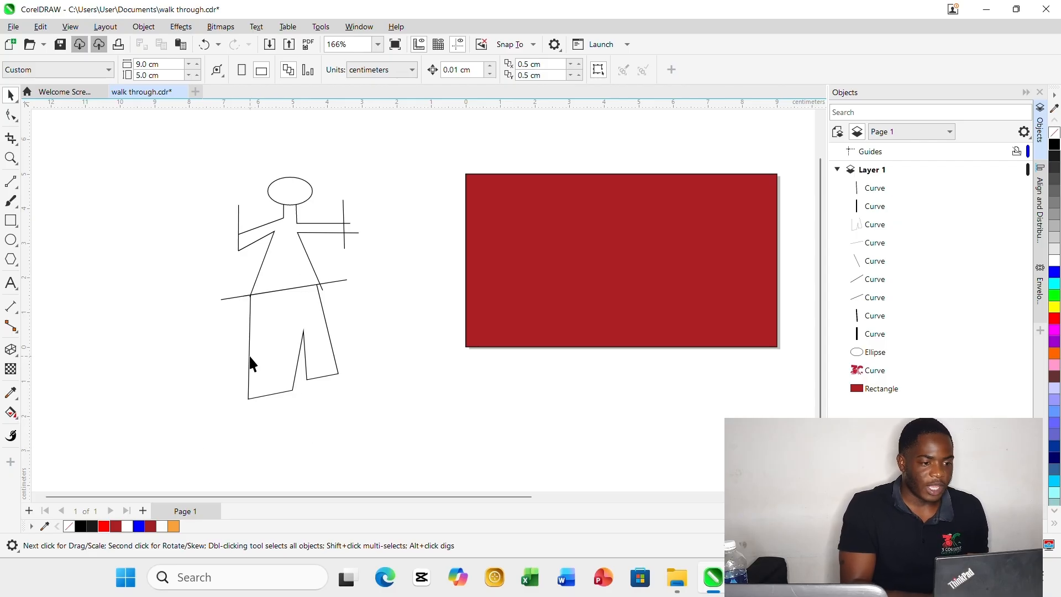
# Use Smart Fill to fill the figure's legs, torso with arms, and head in blue-grey with a 0.2 mm outline, and deselect.
pyautogui.click(263, 370)
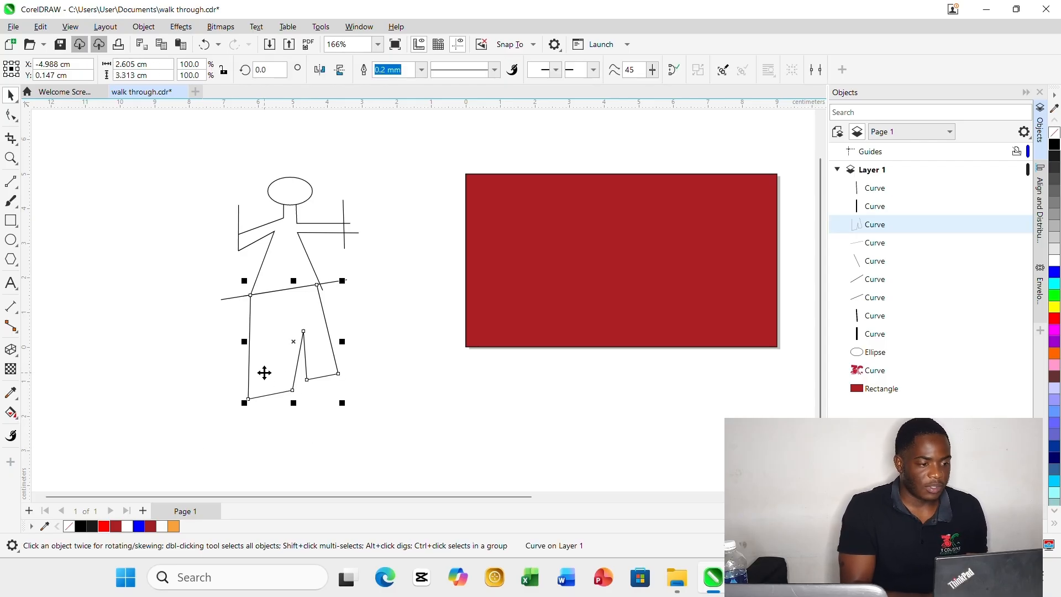
pyautogui.click(17, 420)
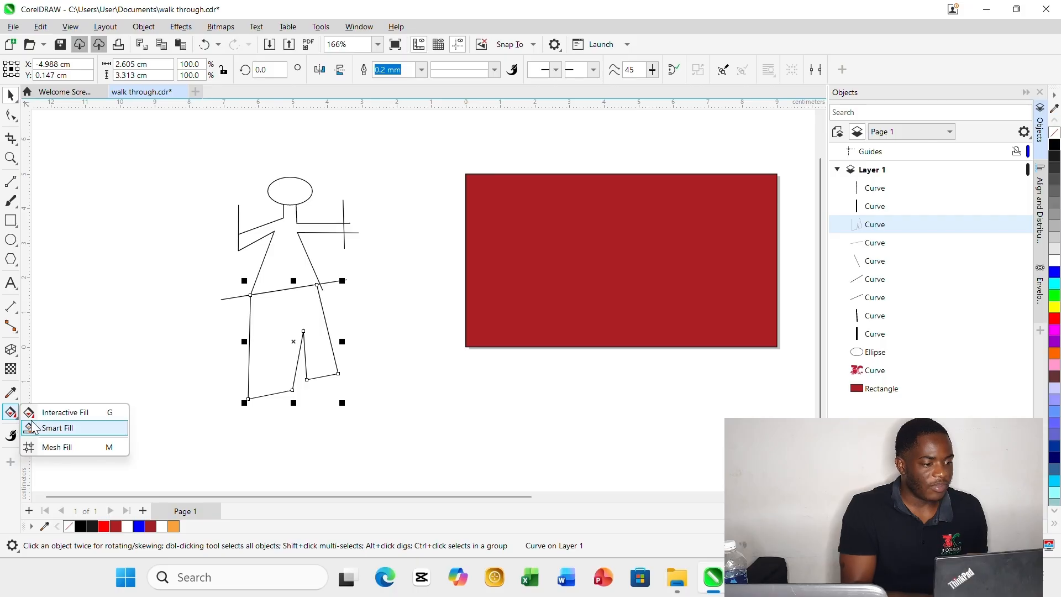
pyautogui.click(53, 427)
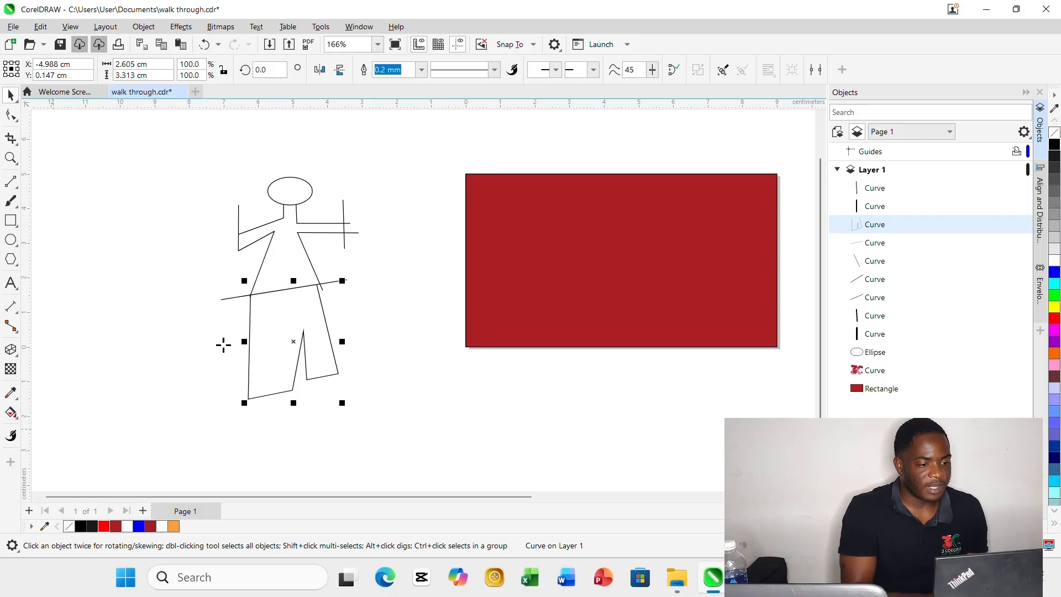
pyautogui.click(285, 311)
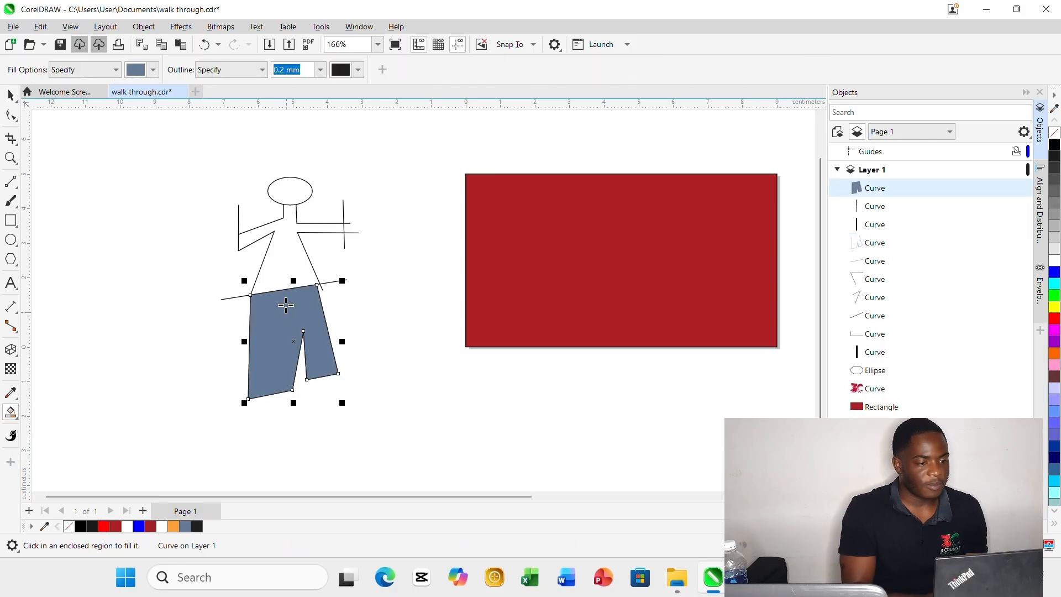
pyautogui.click(288, 252)
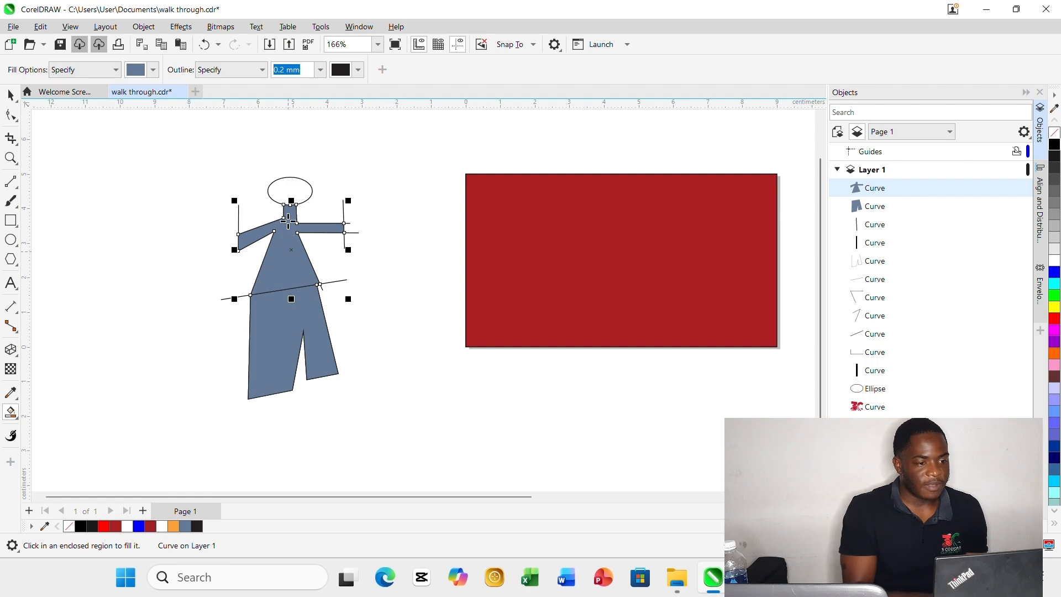
pyautogui.click(286, 192)
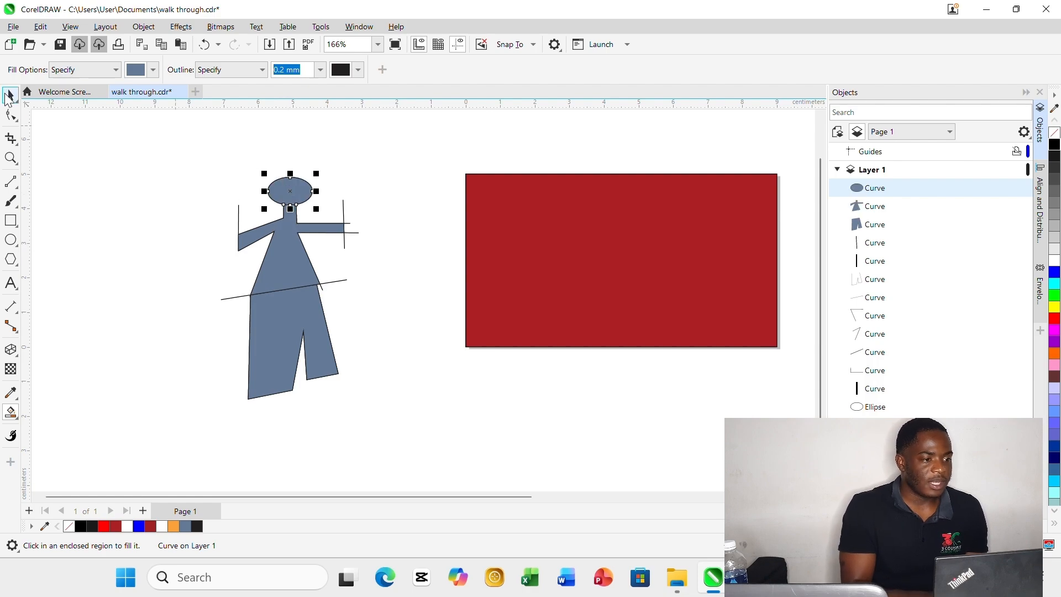
pyautogui.click(9, 96)
pyautogui.click(151, 272)
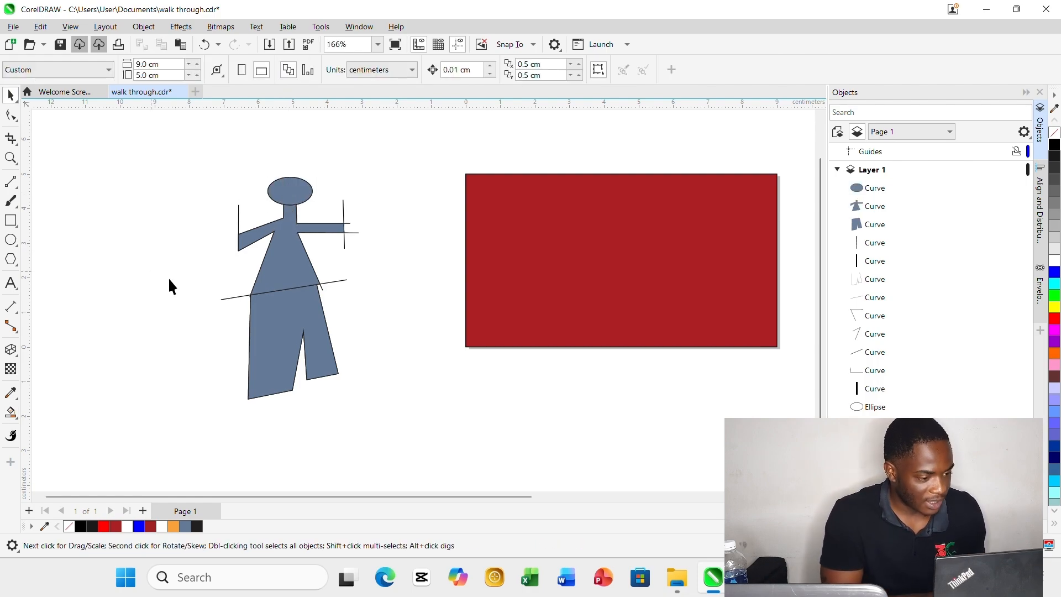
# Select the three filled body shapes together and move them off the line sketch into the empty space beside it.
pyautogui.click(271, 316)
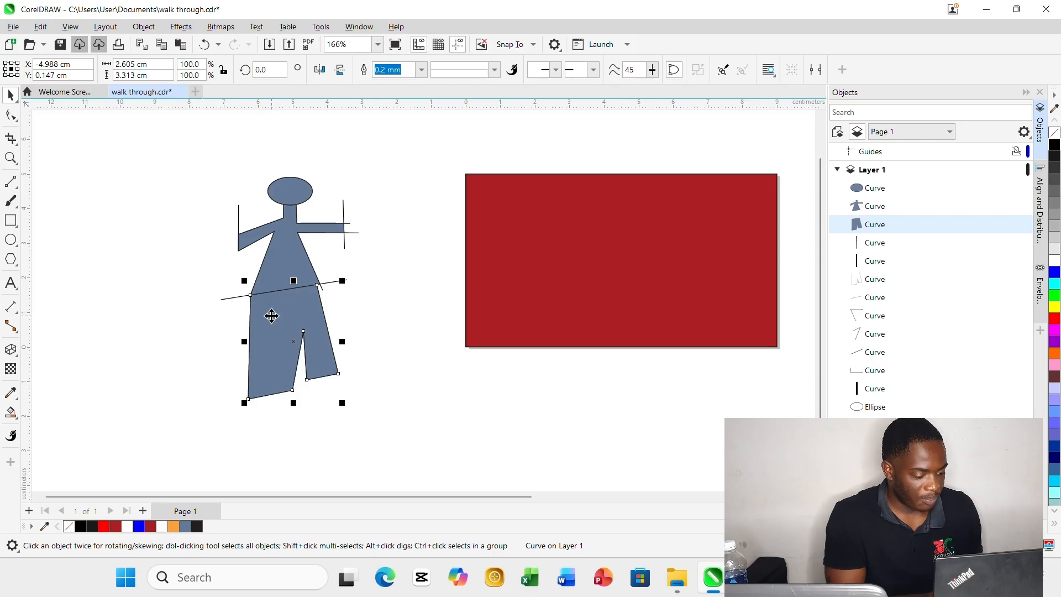
pyautogui.keyDown('shift'); pyautogui.click(280, 272); pyautogui.keyUp('shift')
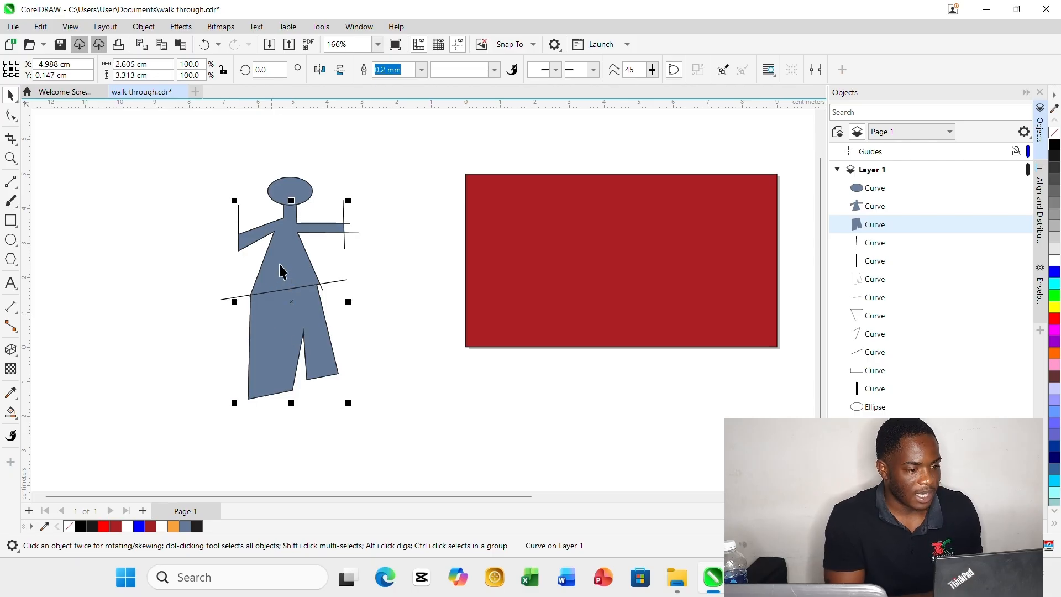
pyautogui.keyDown('shift'); pyautogui.click(296, 192); pyautogui.keyUp('shift')
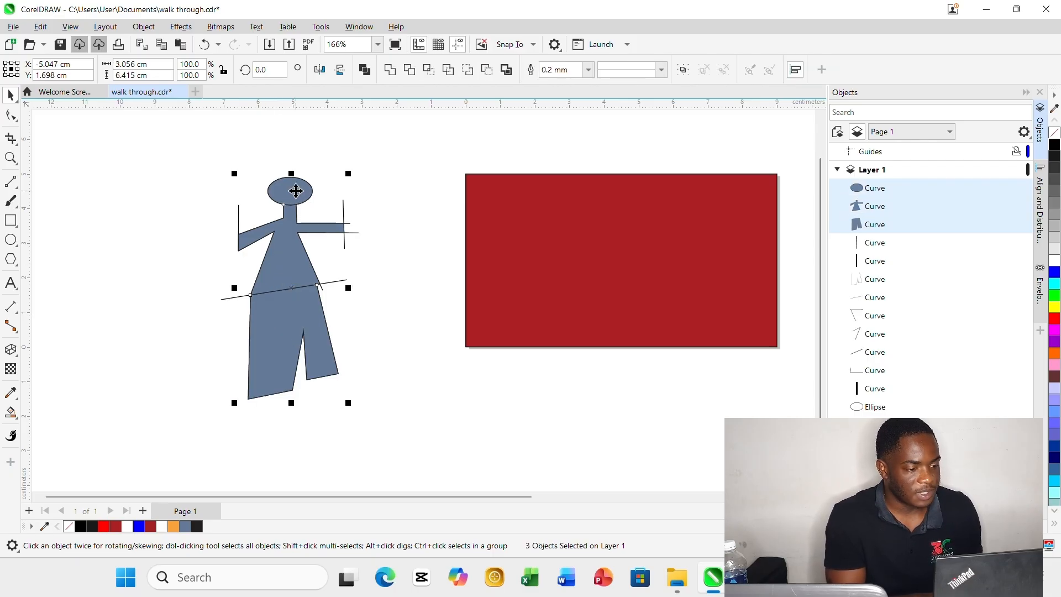
pyautogui.scroll(-2, 371, 287)
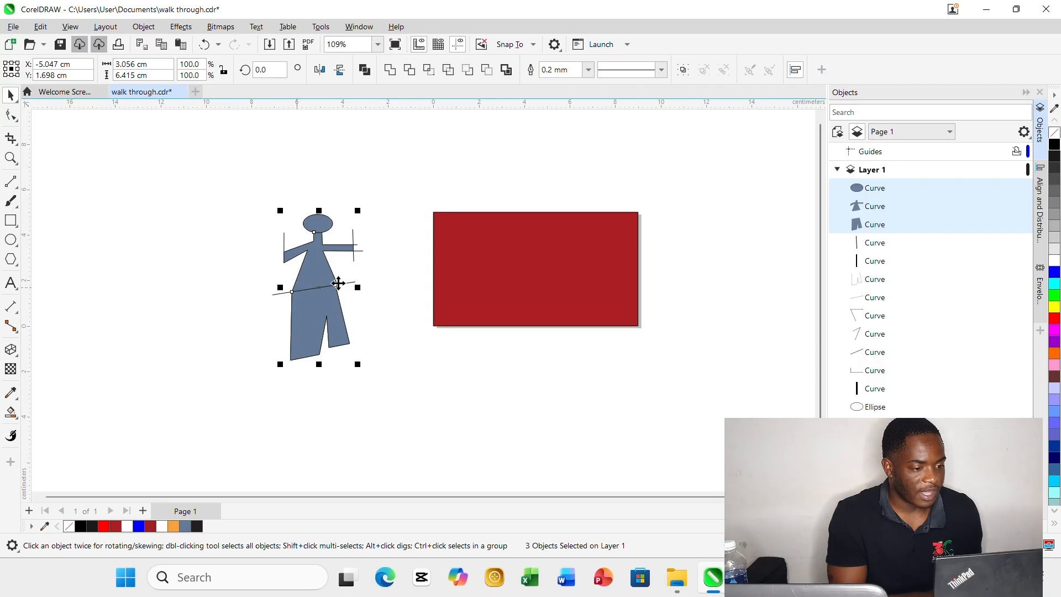
pyautogui.moveTo(319, 286); pyautogui.dragTo(216, 276)
pyautogui.click(260, 422)
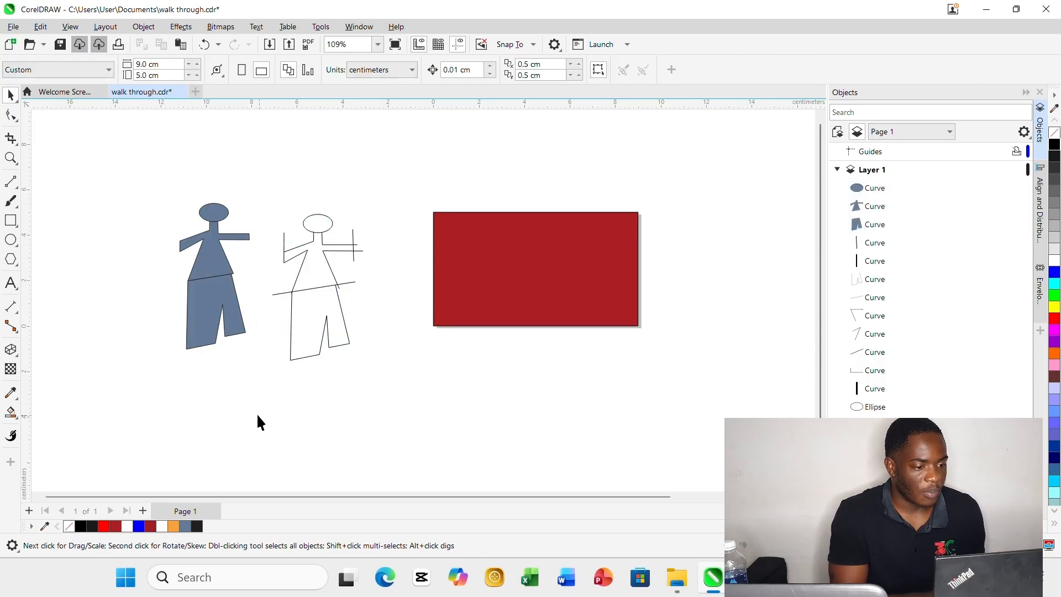
# Delete all of the original line sketch's curves and its ellipse, keeping the filled figure.
pyautogui.moveTo(248, 413); pyautogui.dragTo(345, 258)
pyautogui.moveTo(380, 176); pyautogui.dragTo(391, 168)
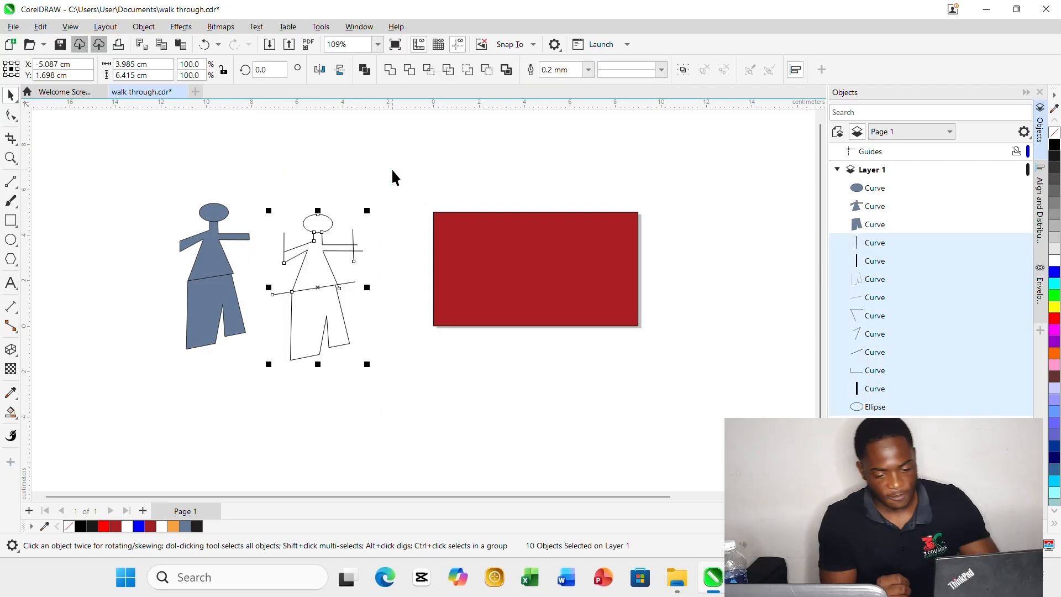
pyautogui.press('Delete')
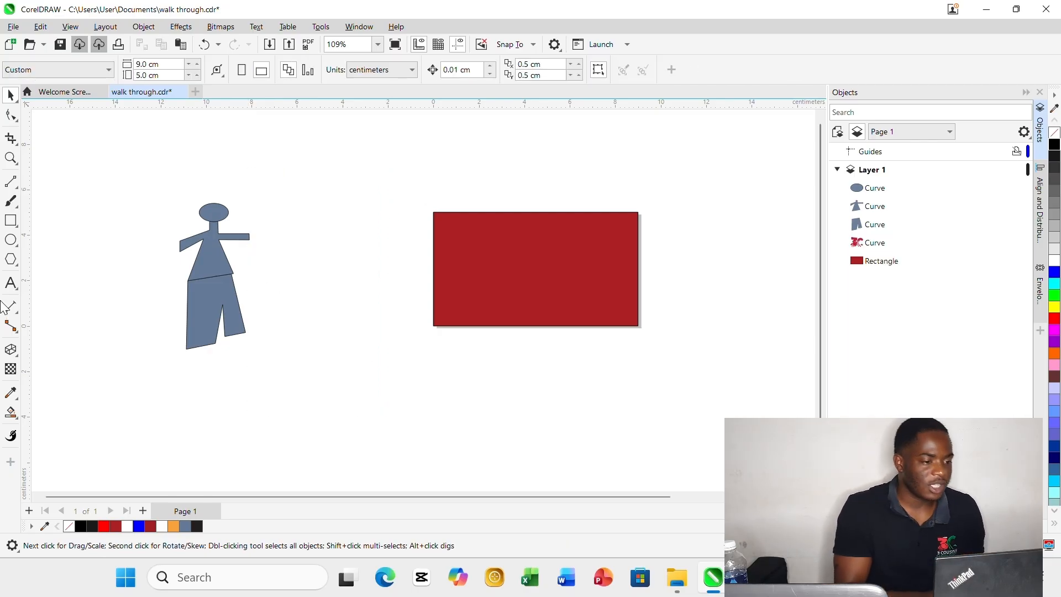
# Move the whole filled figure back toward the red rectangle, to where the line sketch stood, and deselect it.
pyautogui.moveTo(317, 375); pyautogui.dragTo(317, 375)
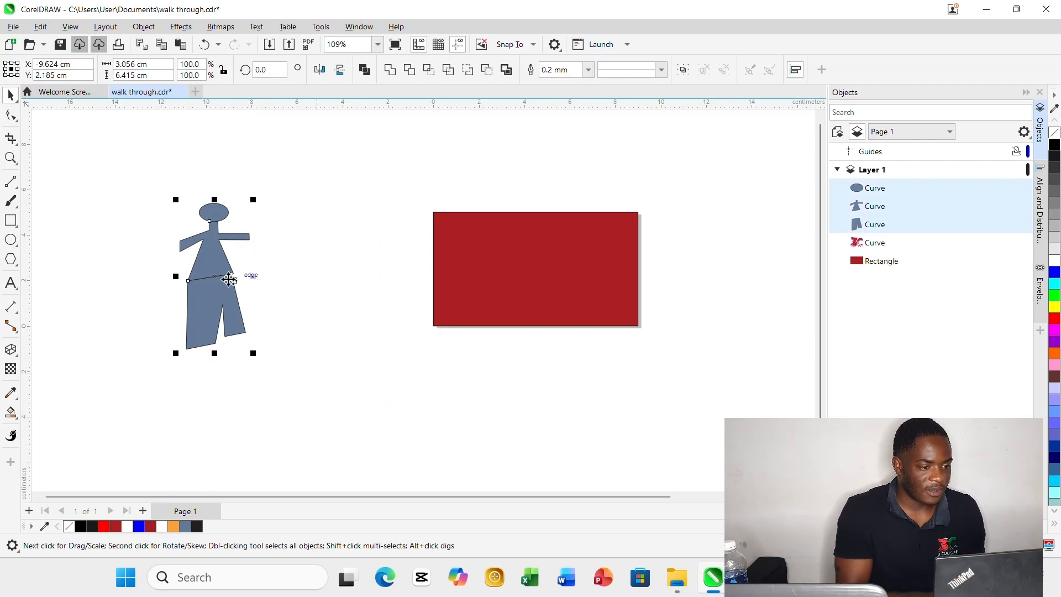
pyautogui.moveTo(221, 273); pyautogui.dragTo(326, 263)
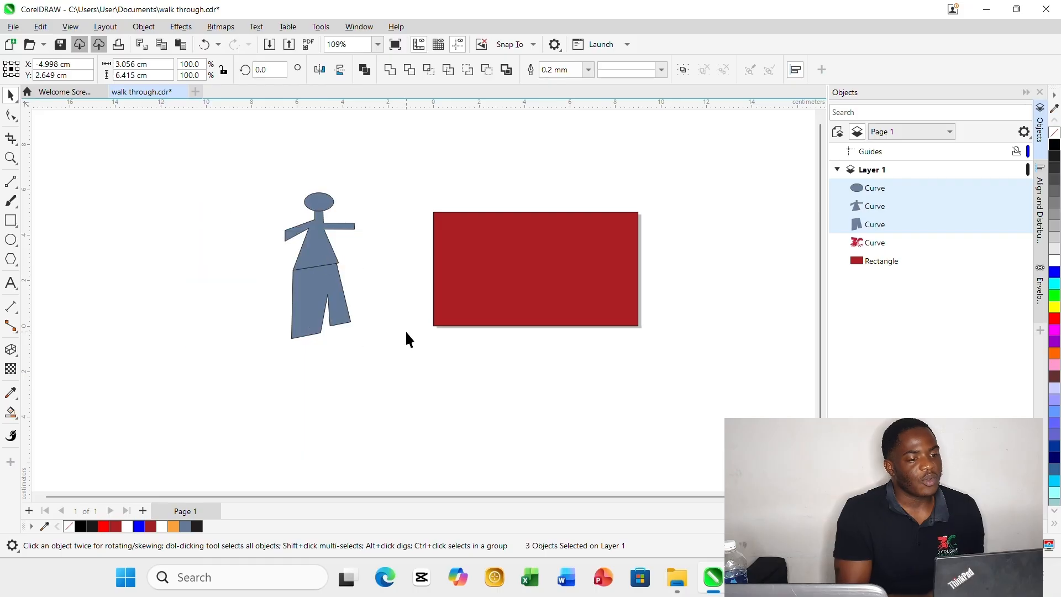
pyautogui.click(407, 339)
pyautogui.click(344, 238)
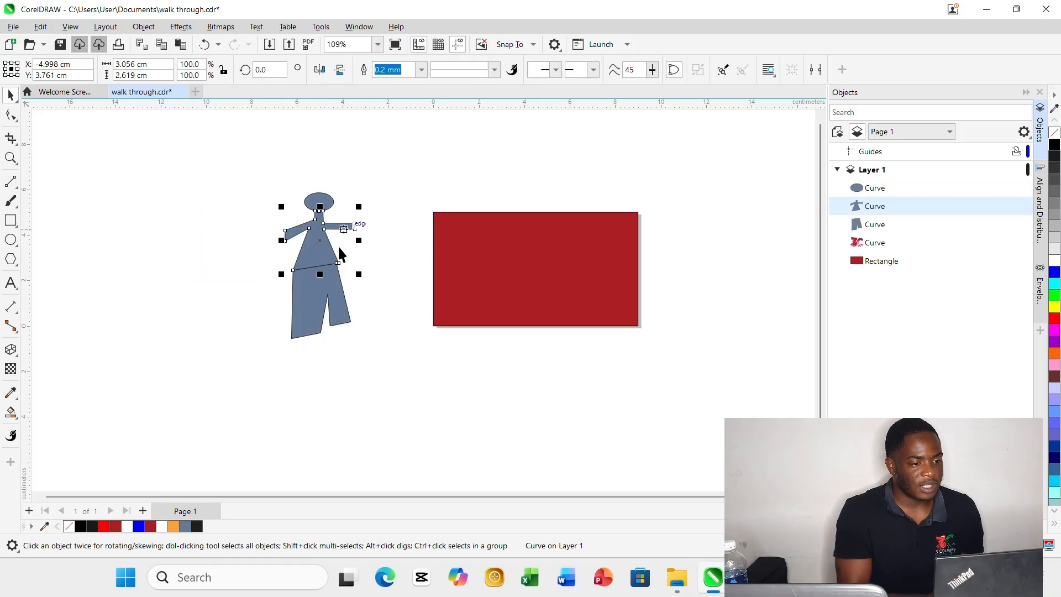
pyautogui.click(301, 329)
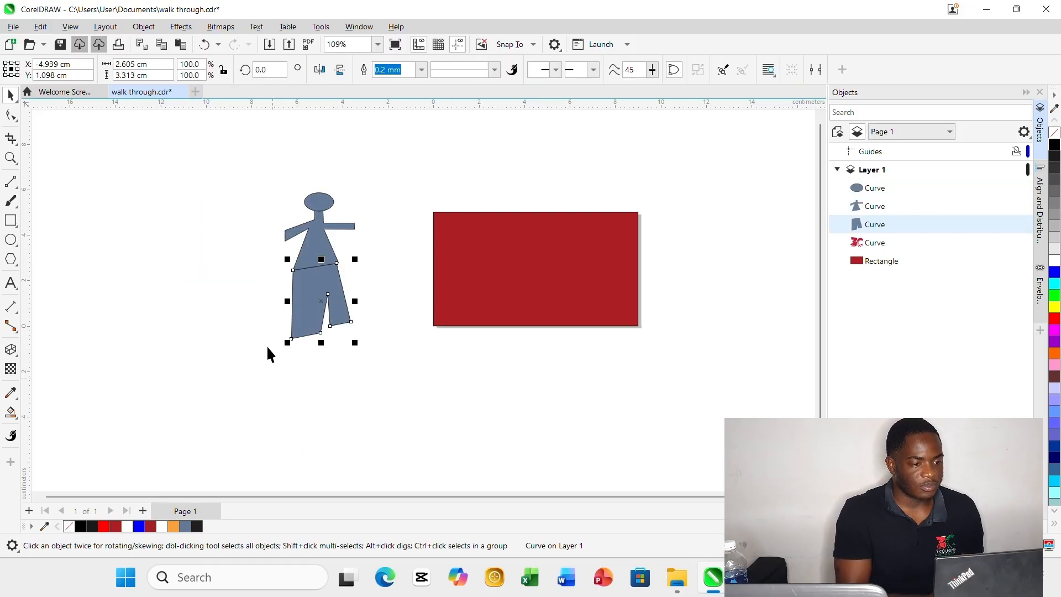
pyautogui.moveTo(230, 397)
pyautogui.mouseDown()
pyautogui.moveTo(372, 275)
pyautogui.moveTo(395, 156)
pyautogui.mouseUp()
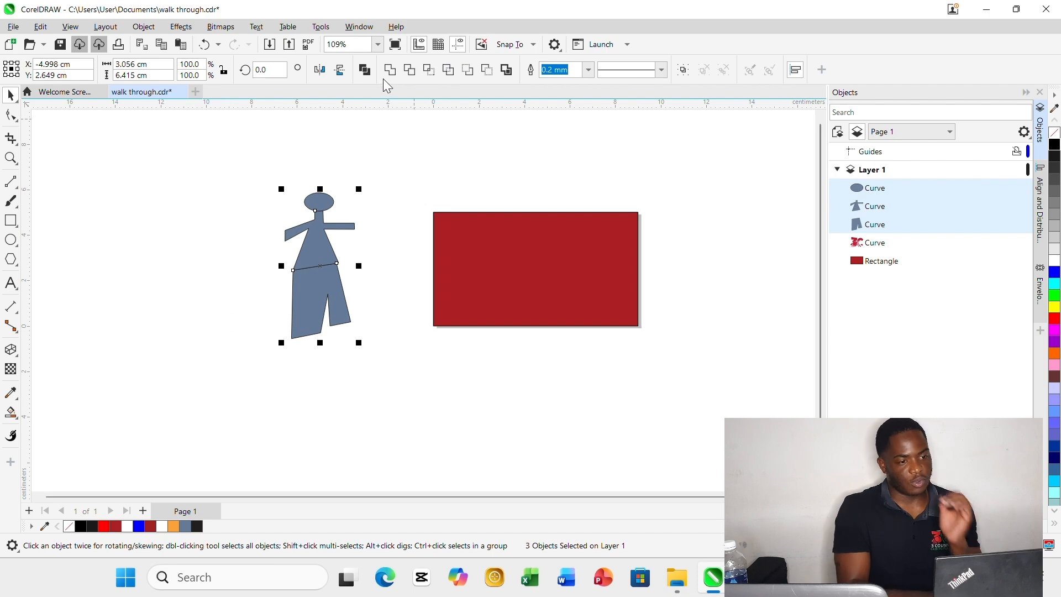
pyautogui.click(352, 213)
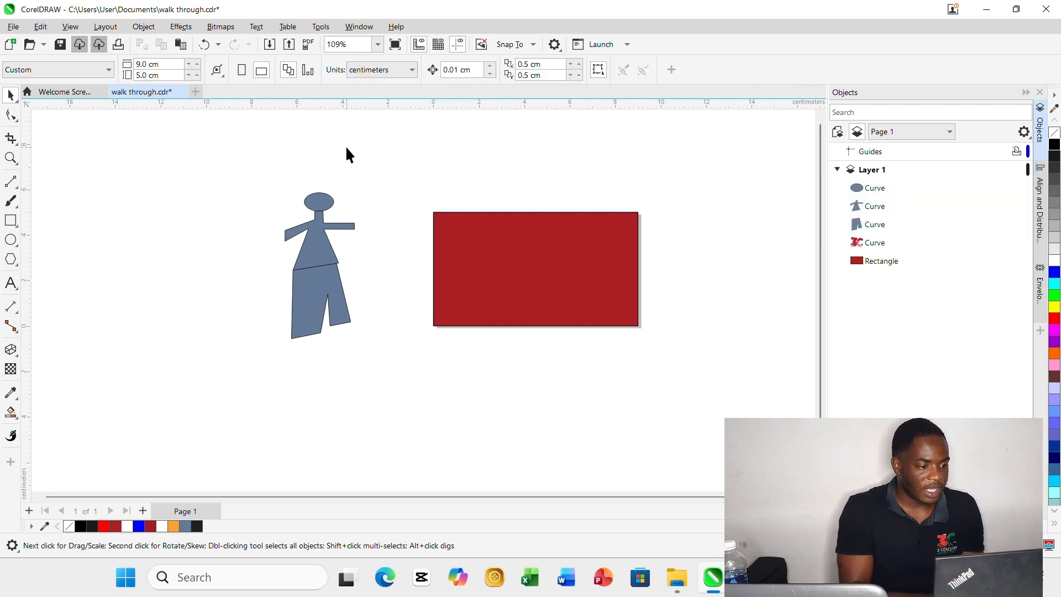
# Fill the figure's legs with dark red and its torso and arms with orange.
pyautogui.click(320, 296)
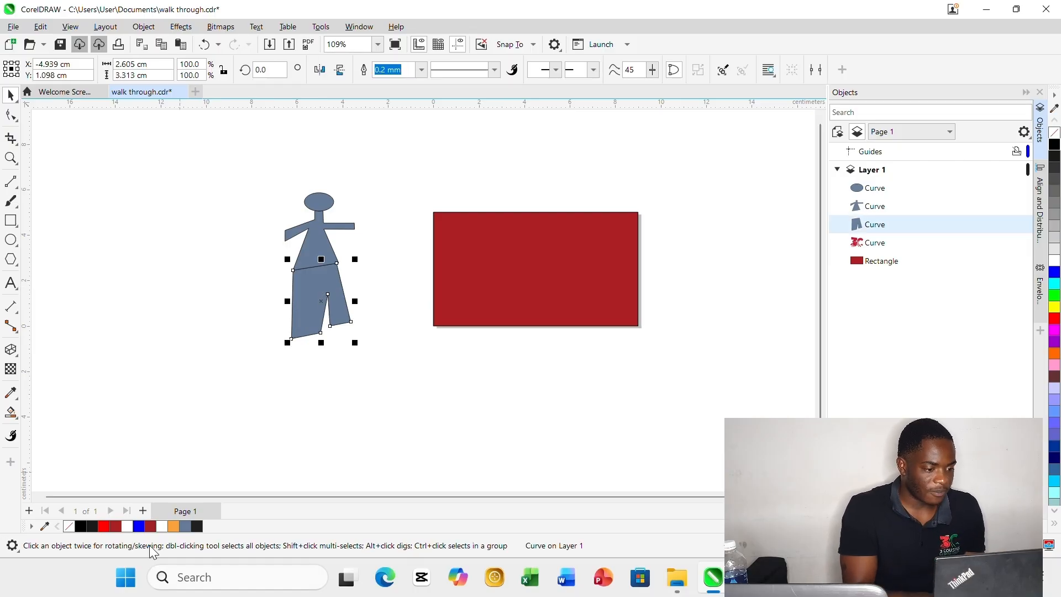
pyautogui.click(152, 526)
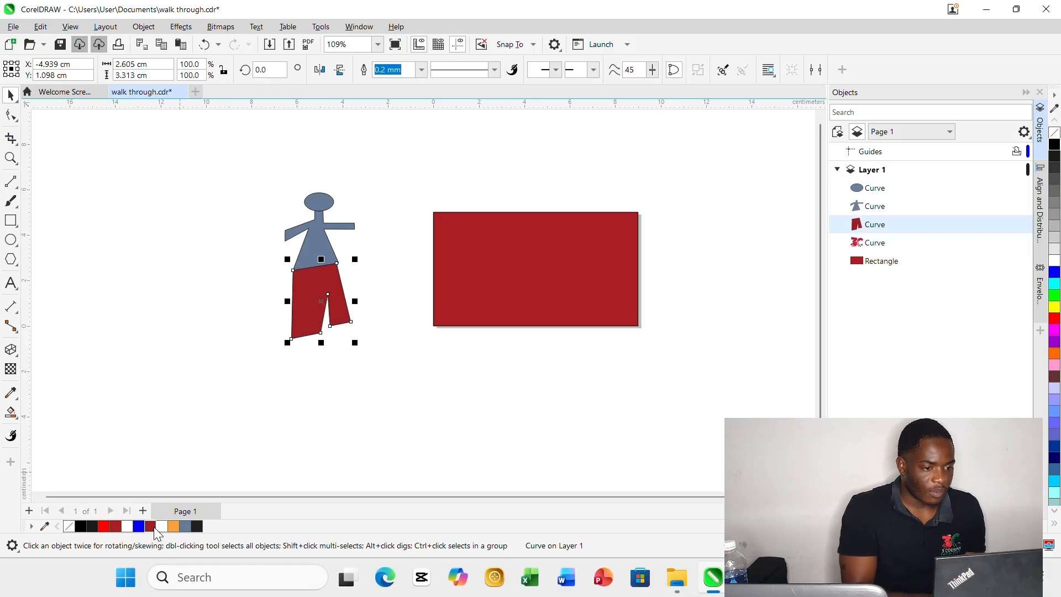
pyautogui.click(221, 192)
pyautogui.click(342, 227)
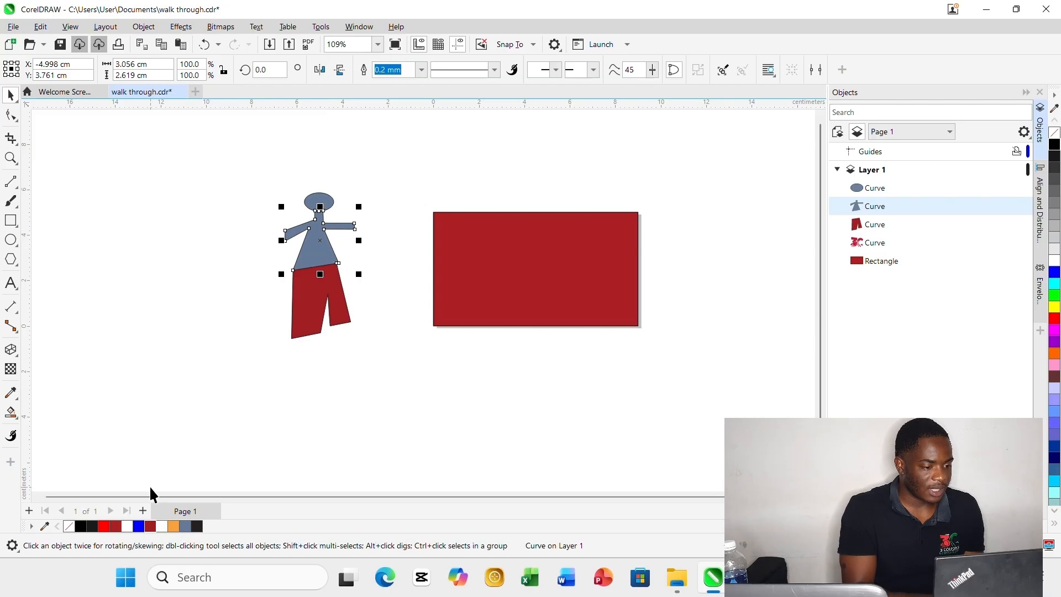
pyautogui.click(173, 526)
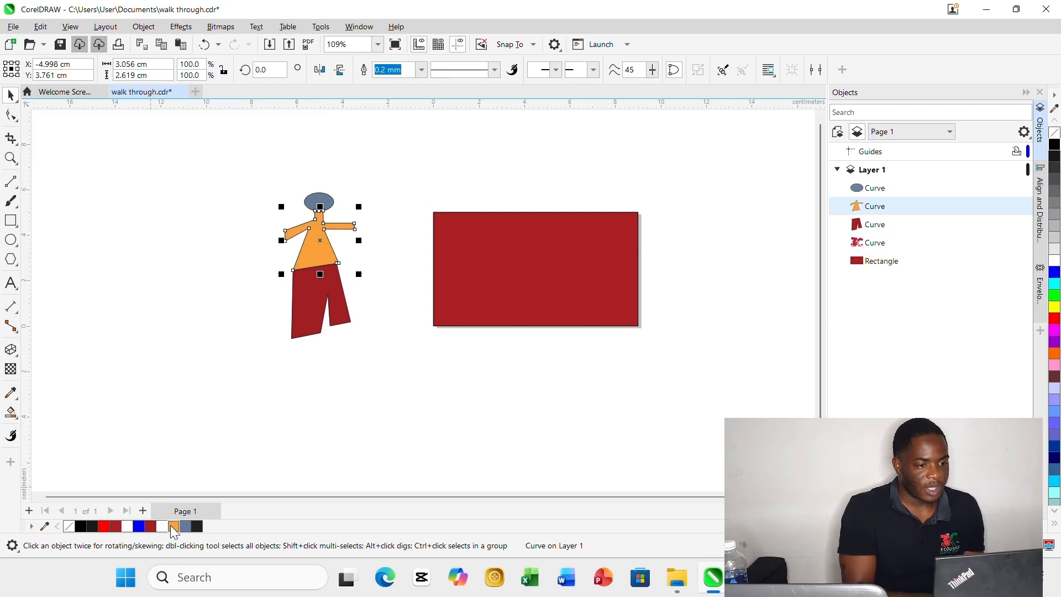
pyautogui.click(166, 295)
# Fill the figure's oval head with black and deselect it.
pyautogui.click(312, 205)
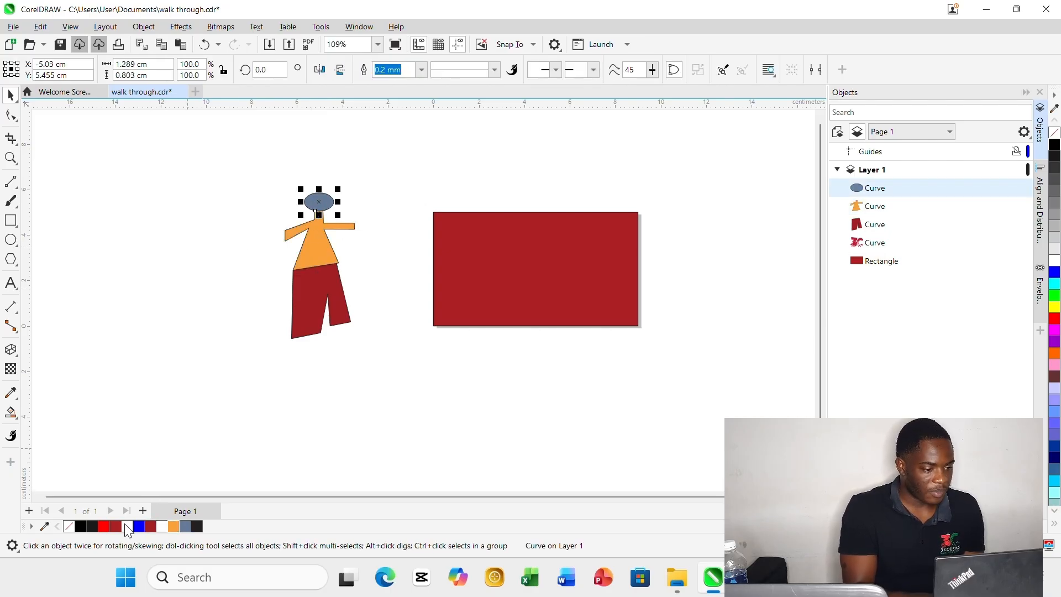
pyautogui.click(81, 526)
pyautogui.click(142, 340)
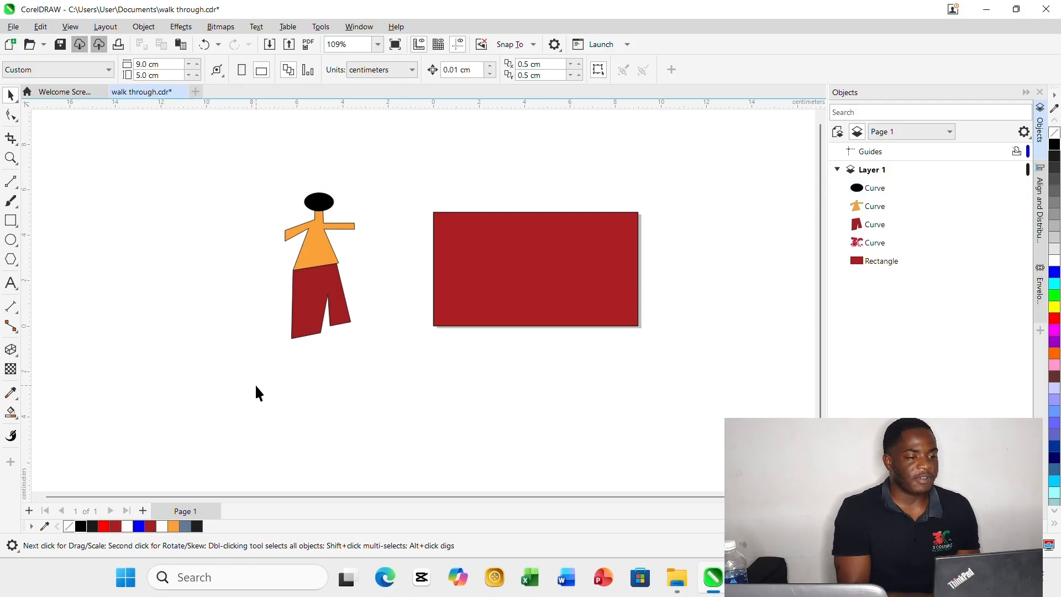
# Delete the coloured figure and the red rectangle together, leaving the page empty.
pyautogui.moveTo(237, 420); pyautogui.dragTo(725, 156)
pyautogui.press('Delete')
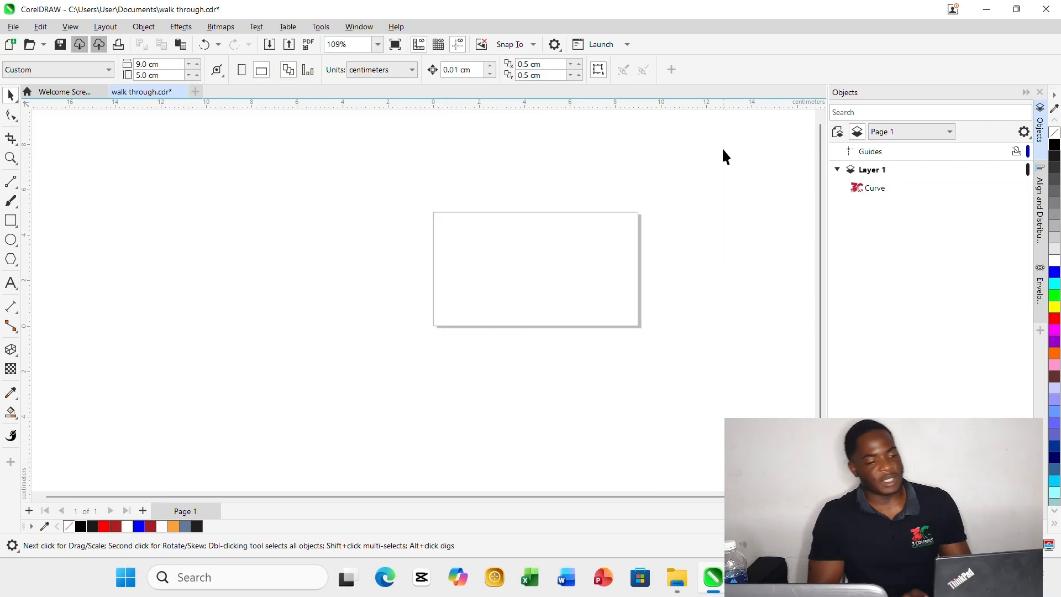